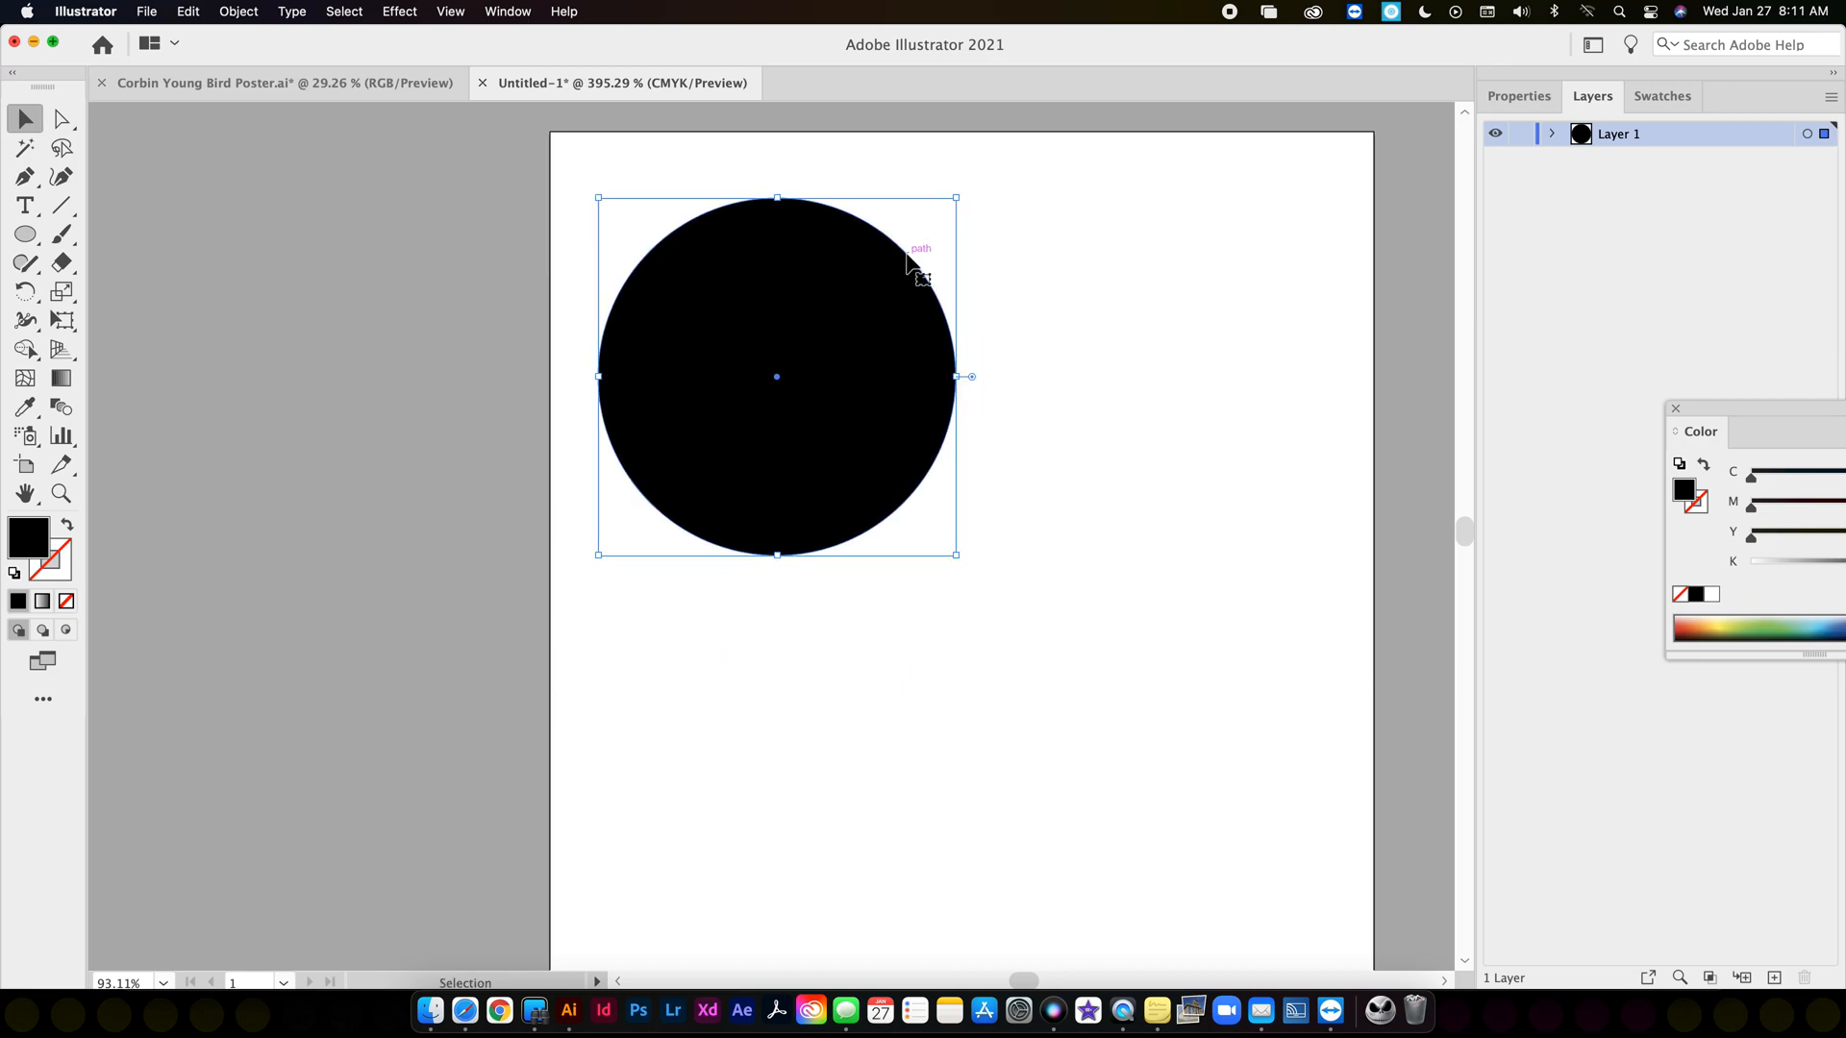
Shrink the black circle and make two copies of it, filling one copy yellow and the other light blue.
drag(957, 197, 843, 311)
drag(740, 384, 1135, 580)
click(914, 562)
click(1710, 623)
click(1197, 564)
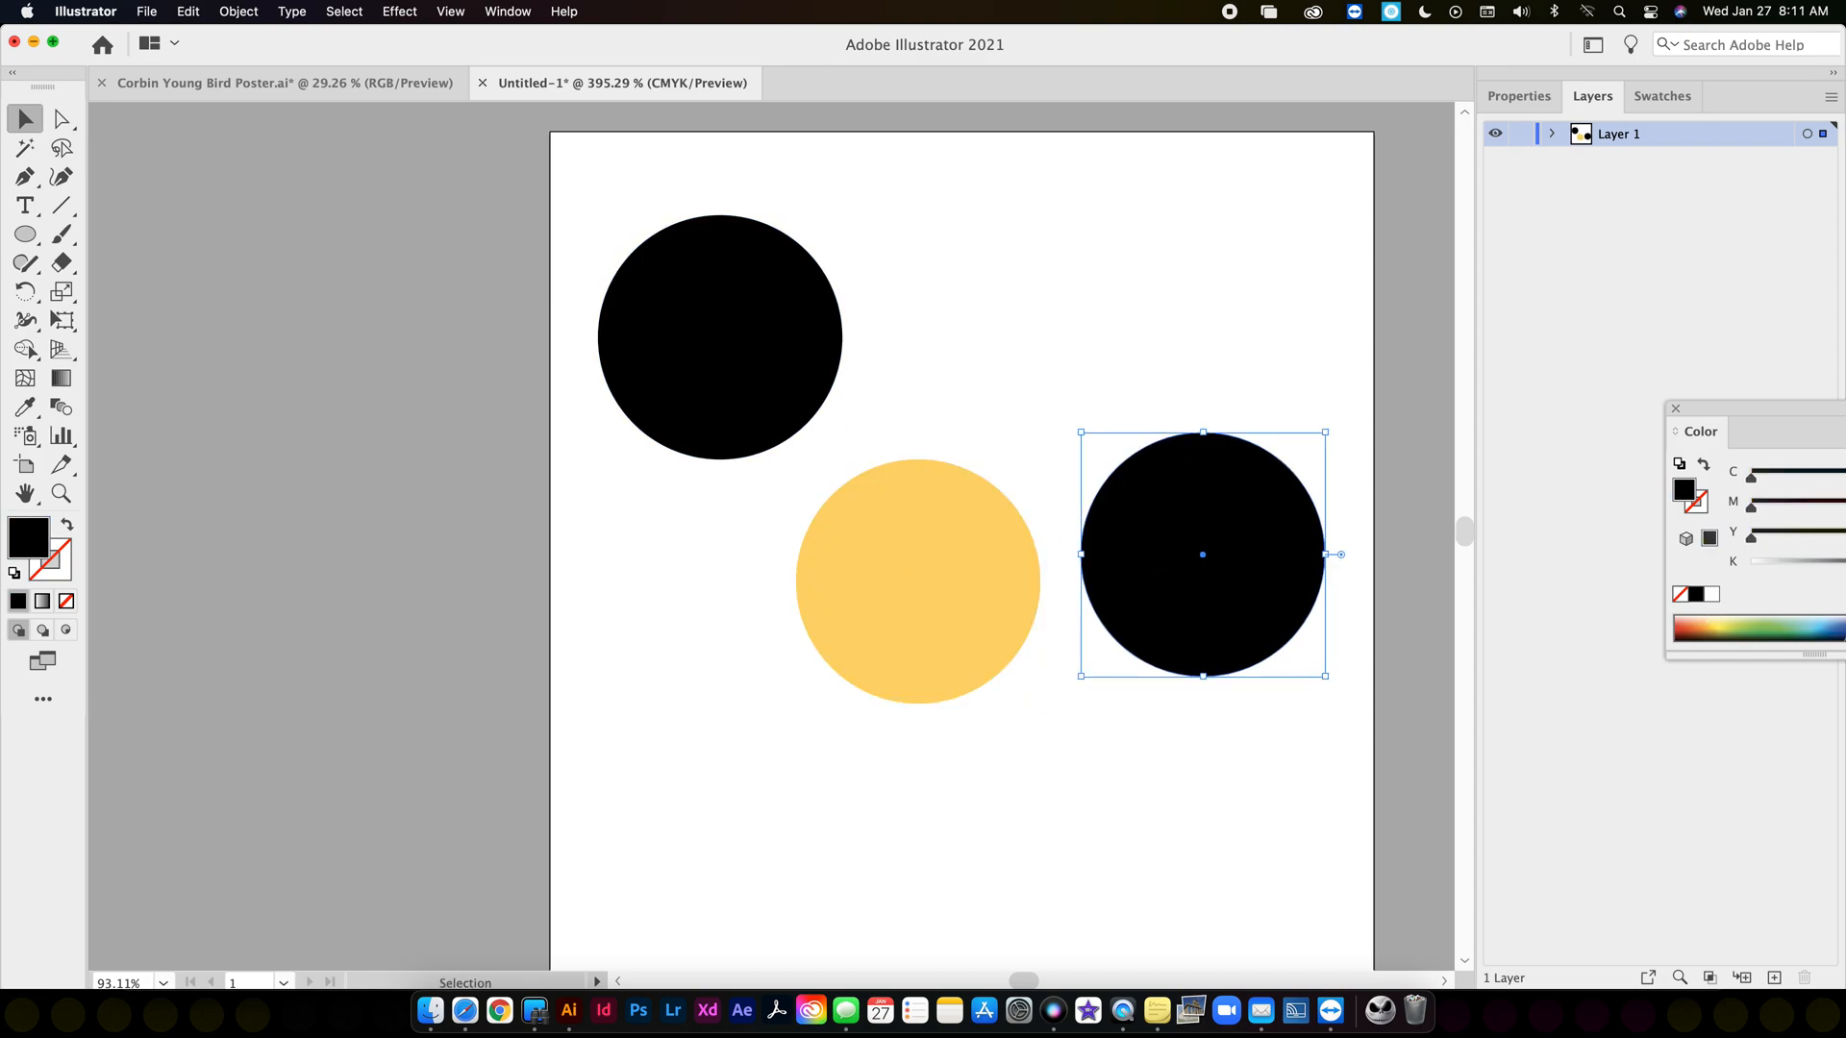
click(1817, 625)
Move the black and yellow circles together so the yellow one partly overlaps the black one.
drag(762, 321, 731, 409)
drag(904, 524, 840, 375)
Switch to the Google Meet window in Safari, admit the waiting participant, and return to Illustrator.
right_click(528, 1014)
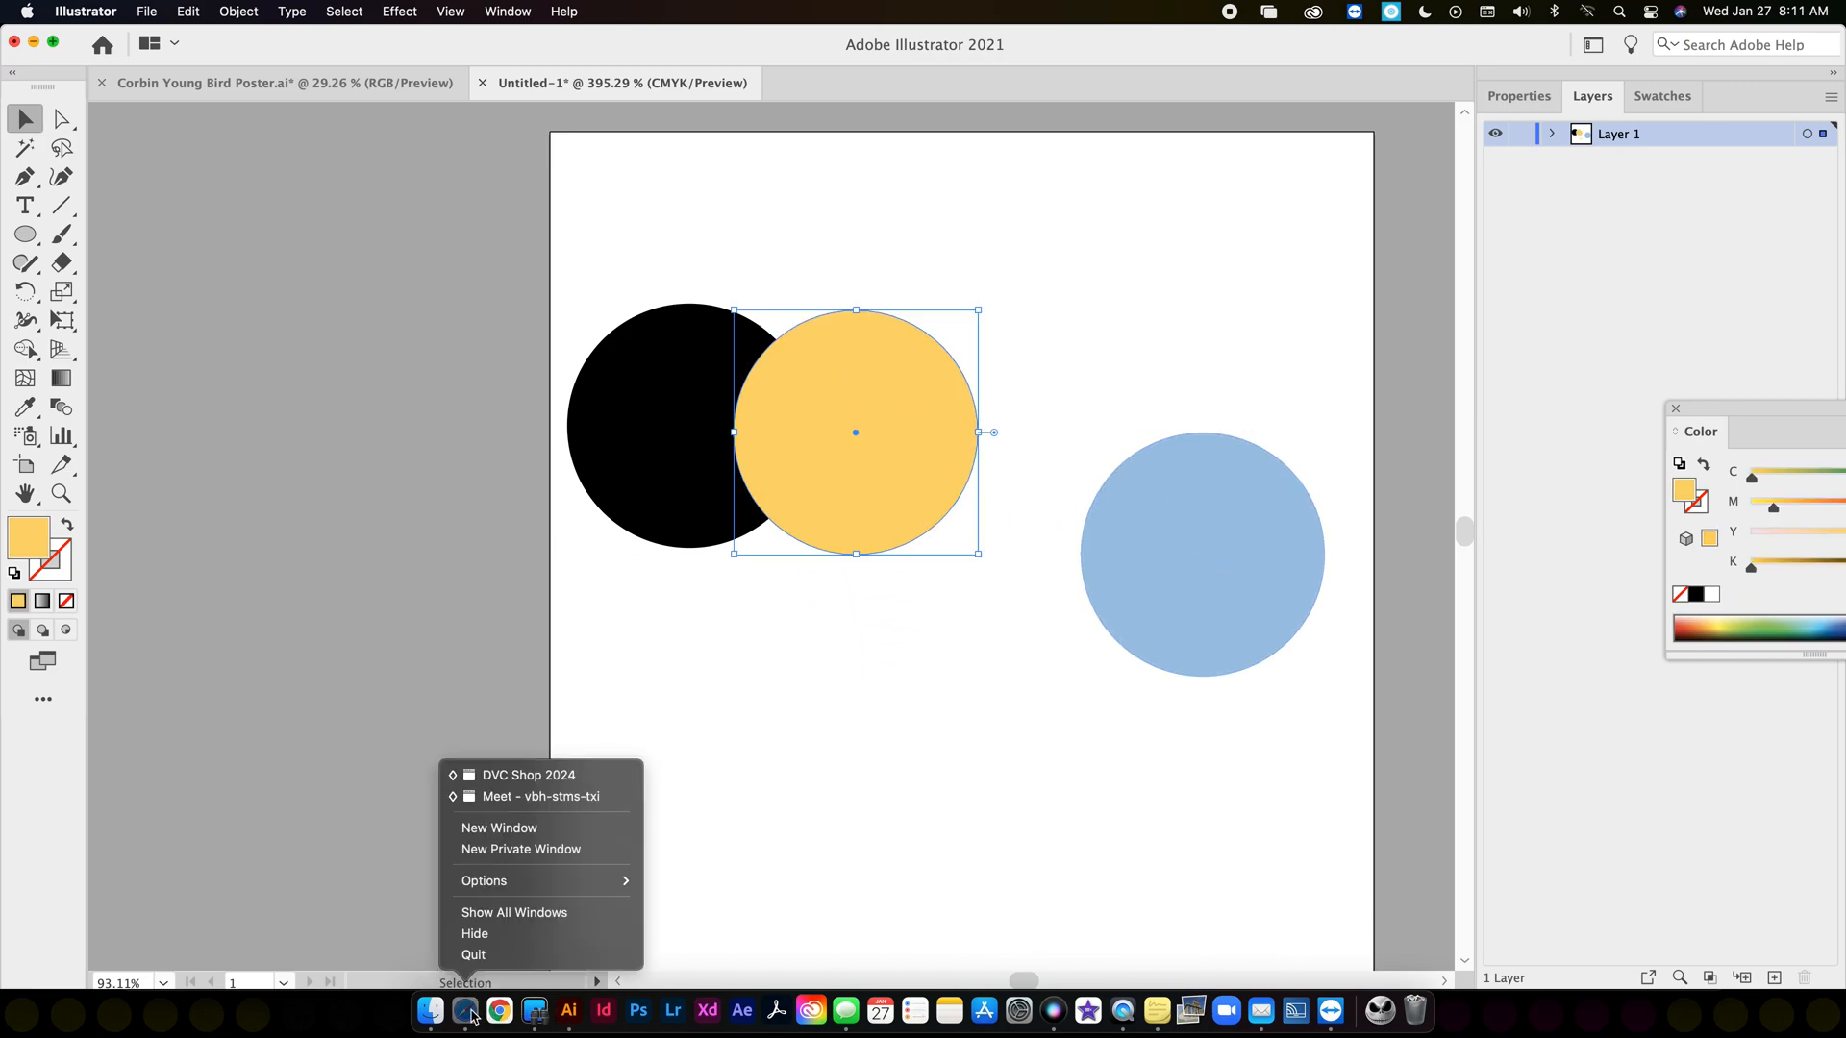
click(529, 800)
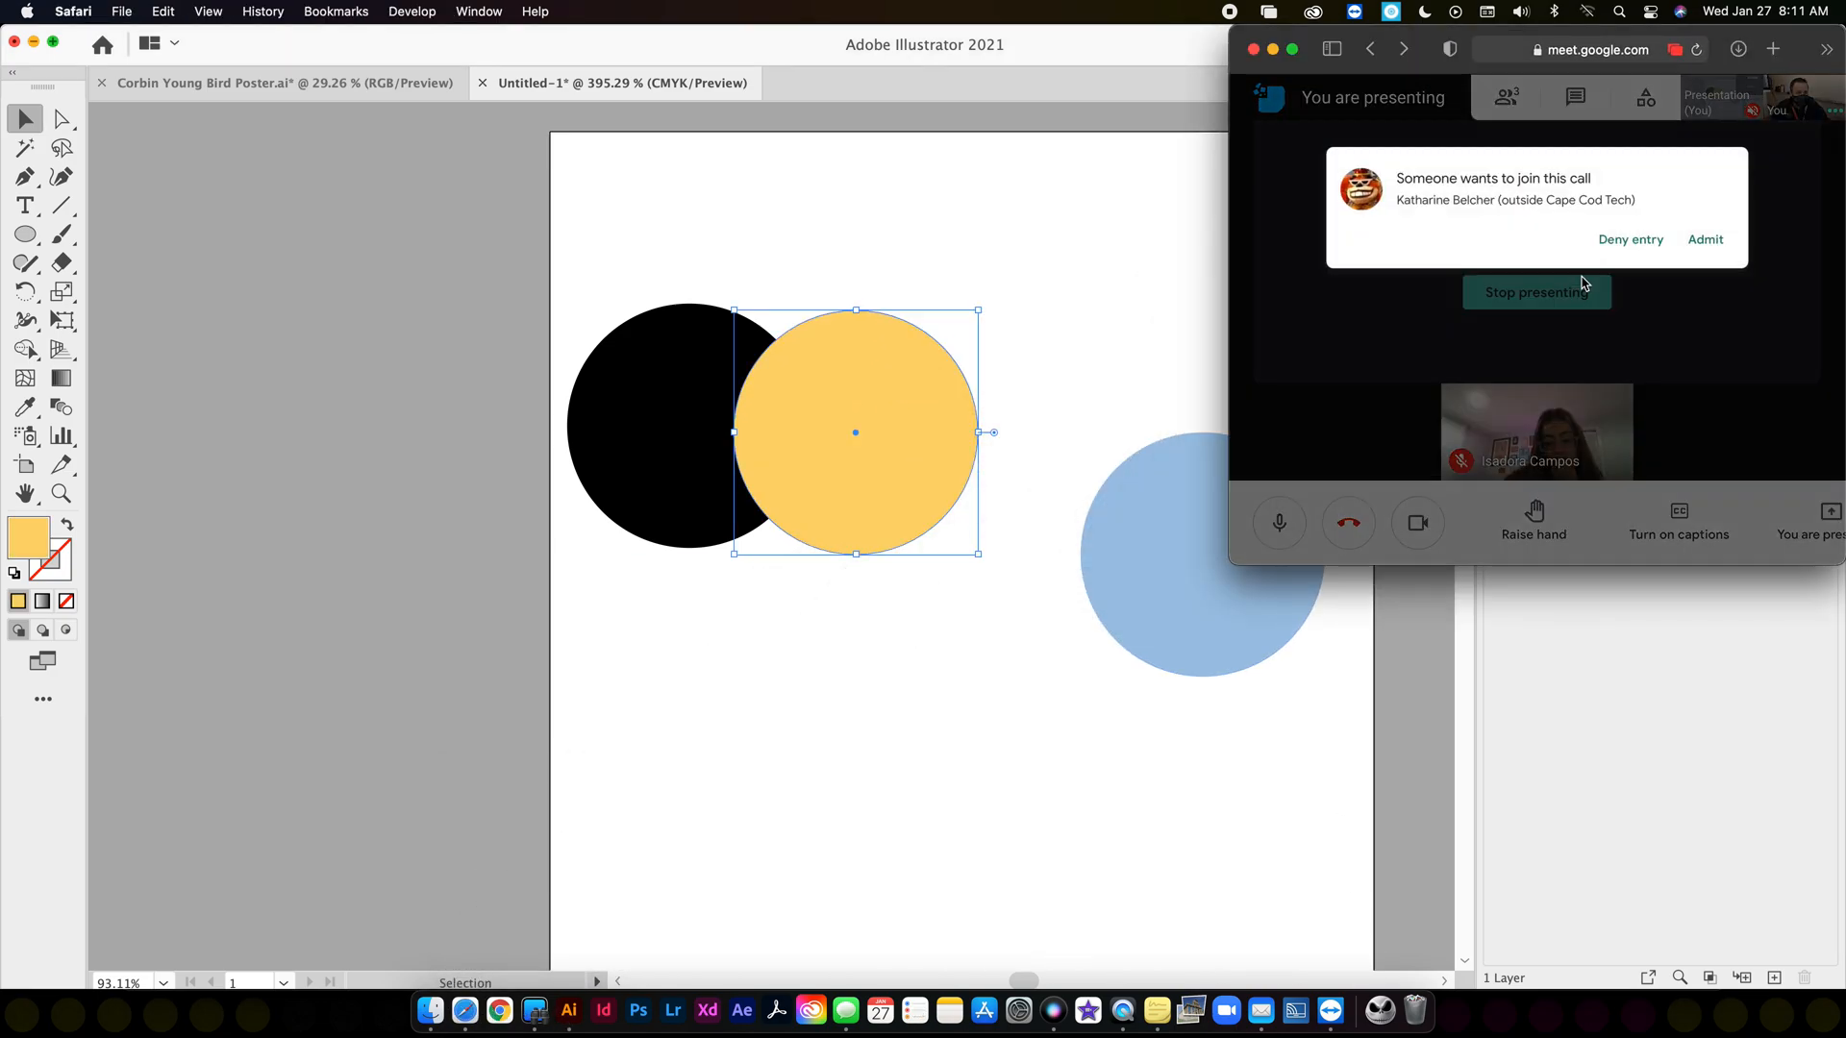
click(1701, 249)
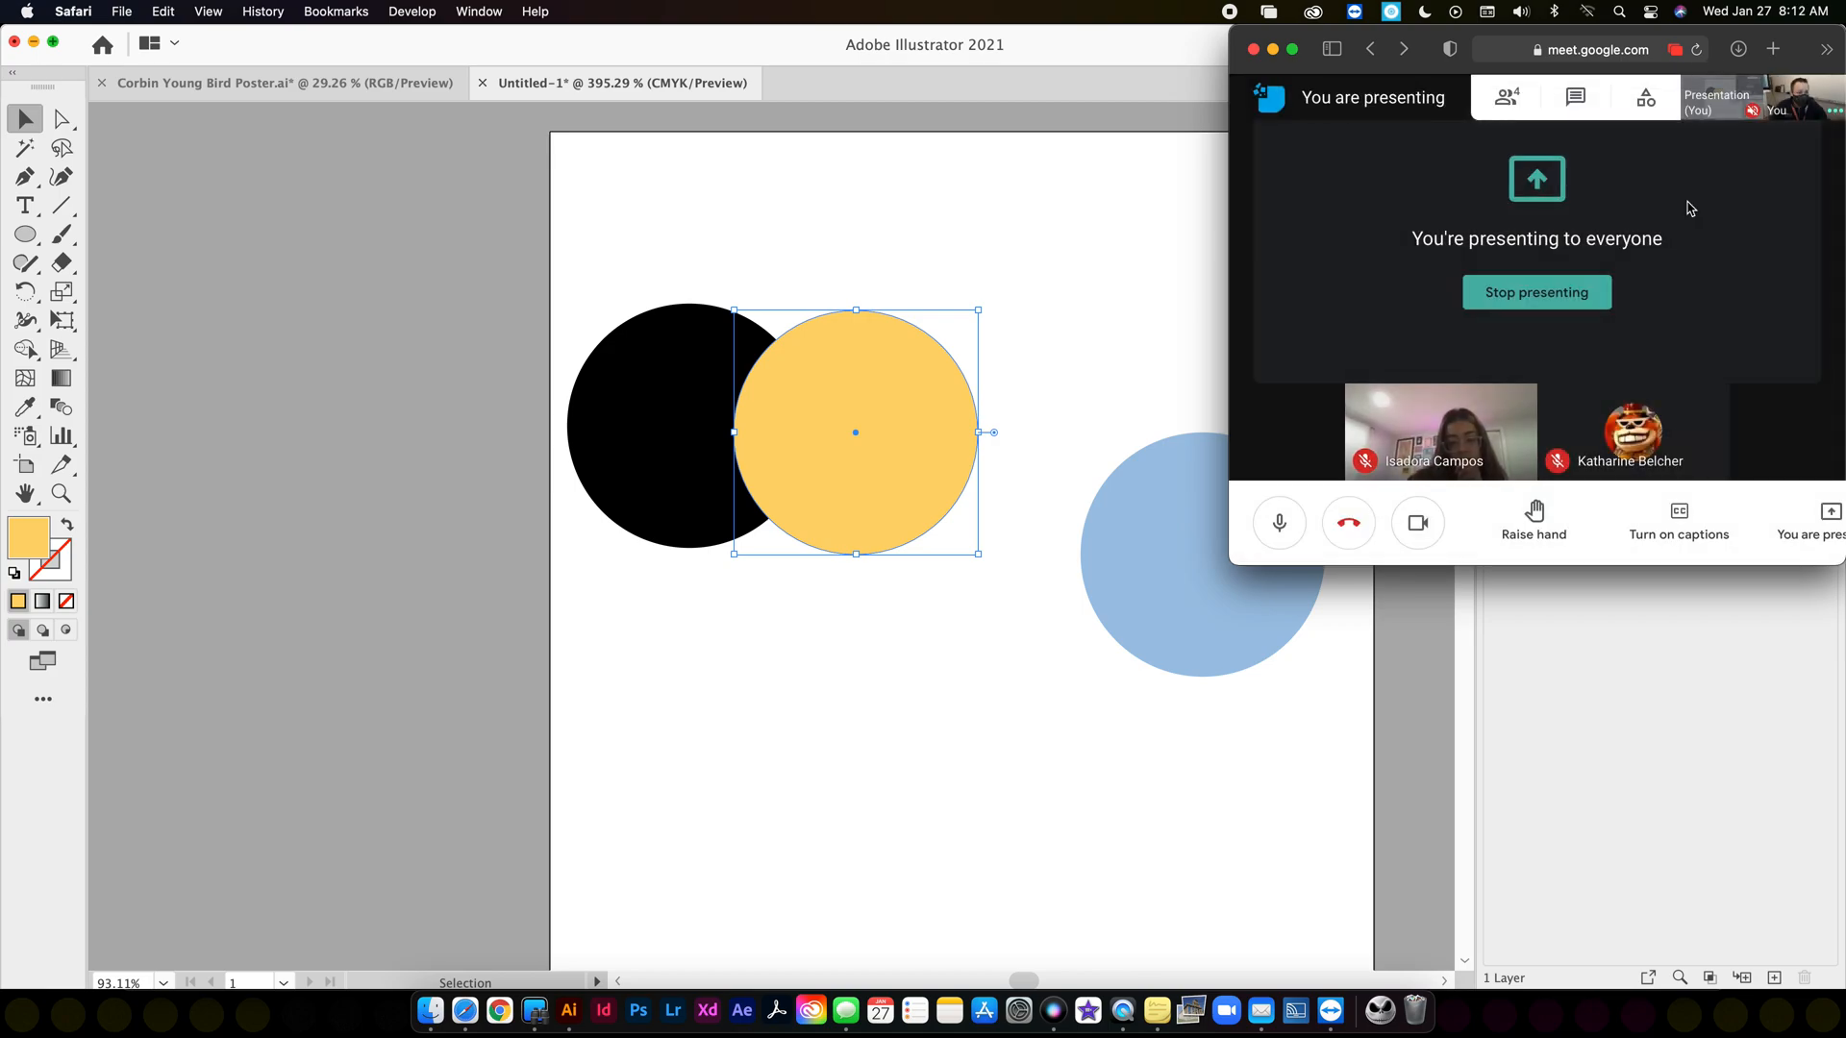
click(1273, 49)
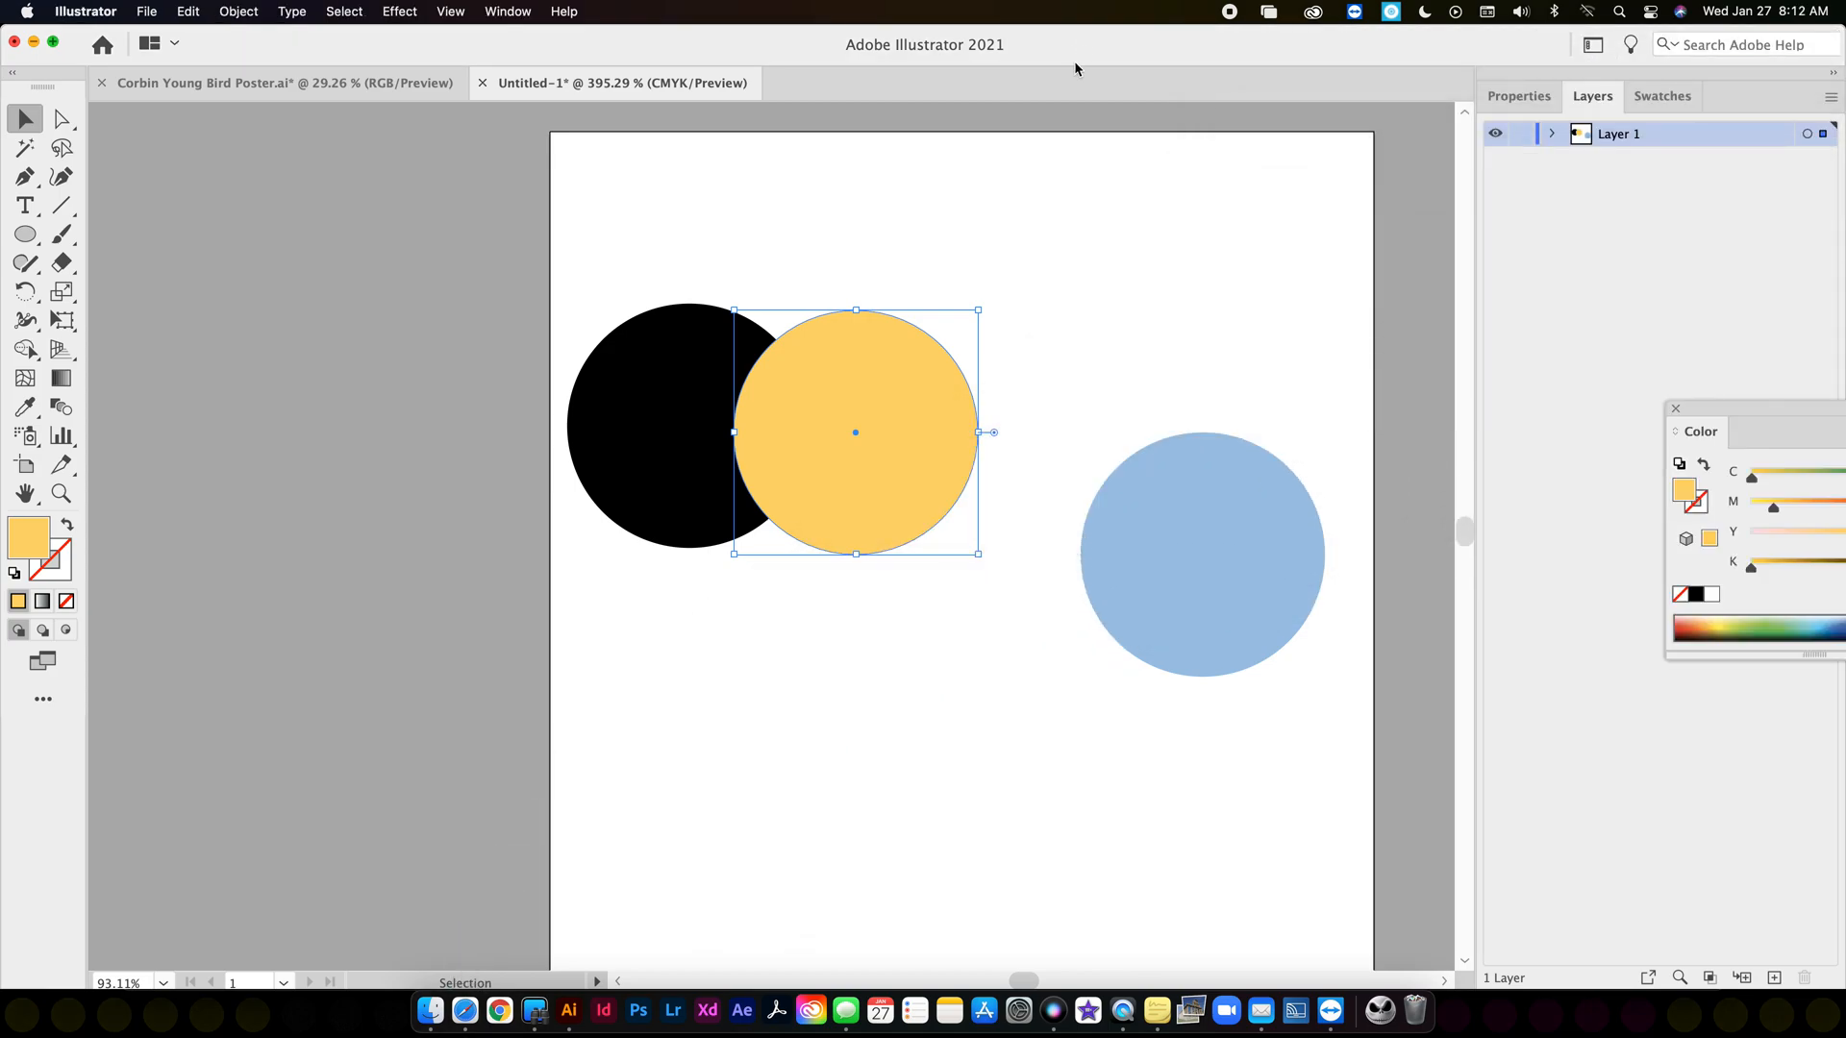
Cut the blue circle and paste it into a new layer, positioned so it overlaps the yellow circle.
drag(1219, 536, 1025, 418)
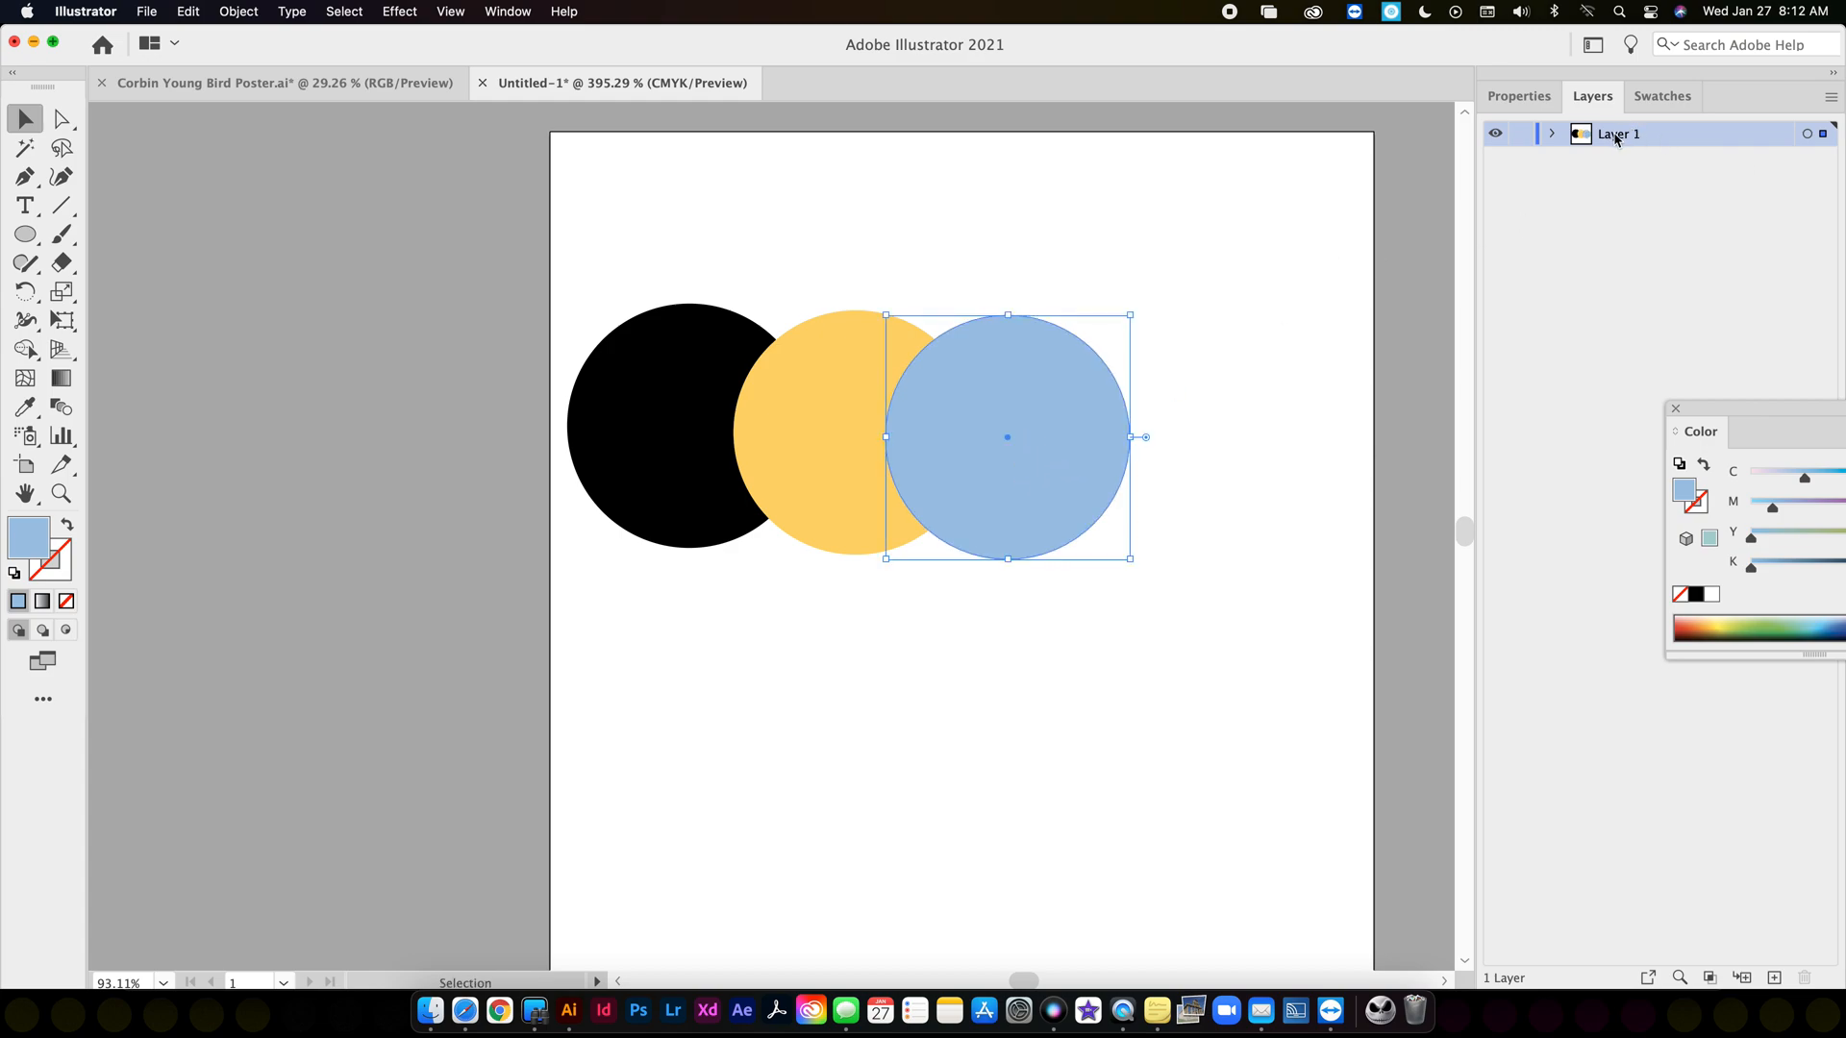
key(Delete)
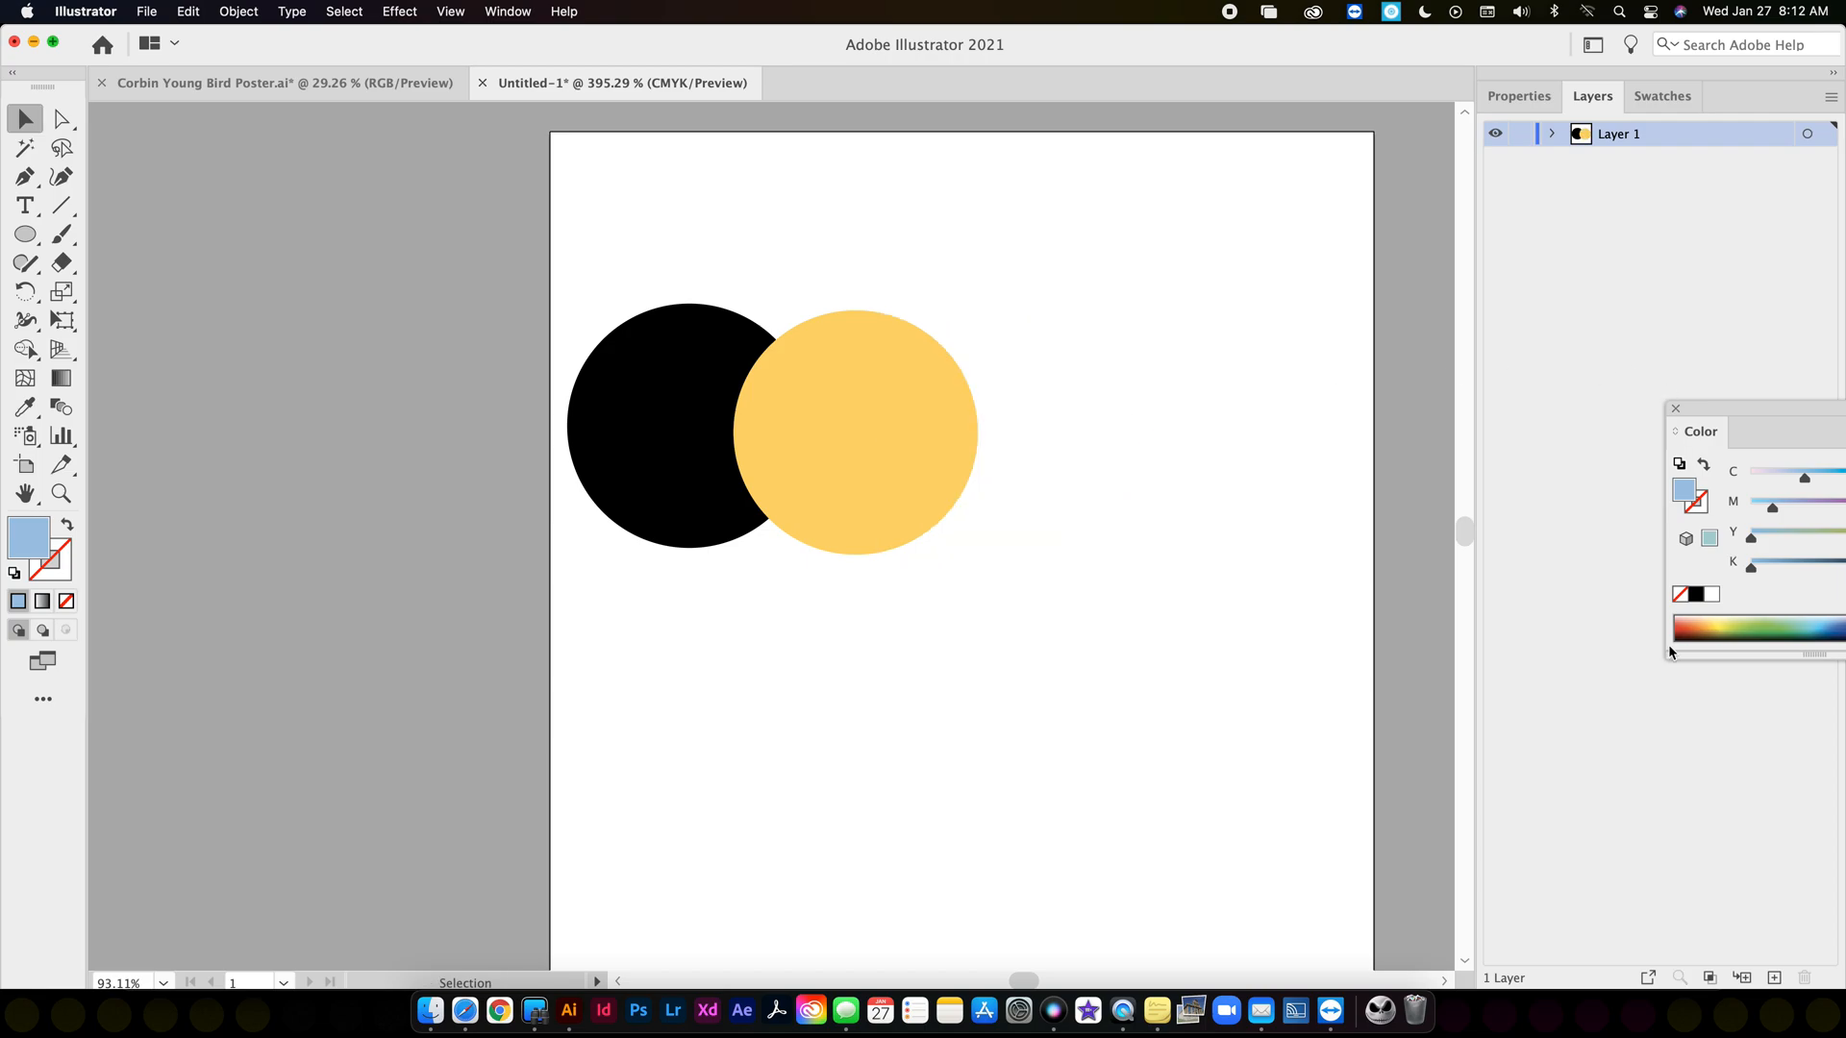
click(1775, 977)
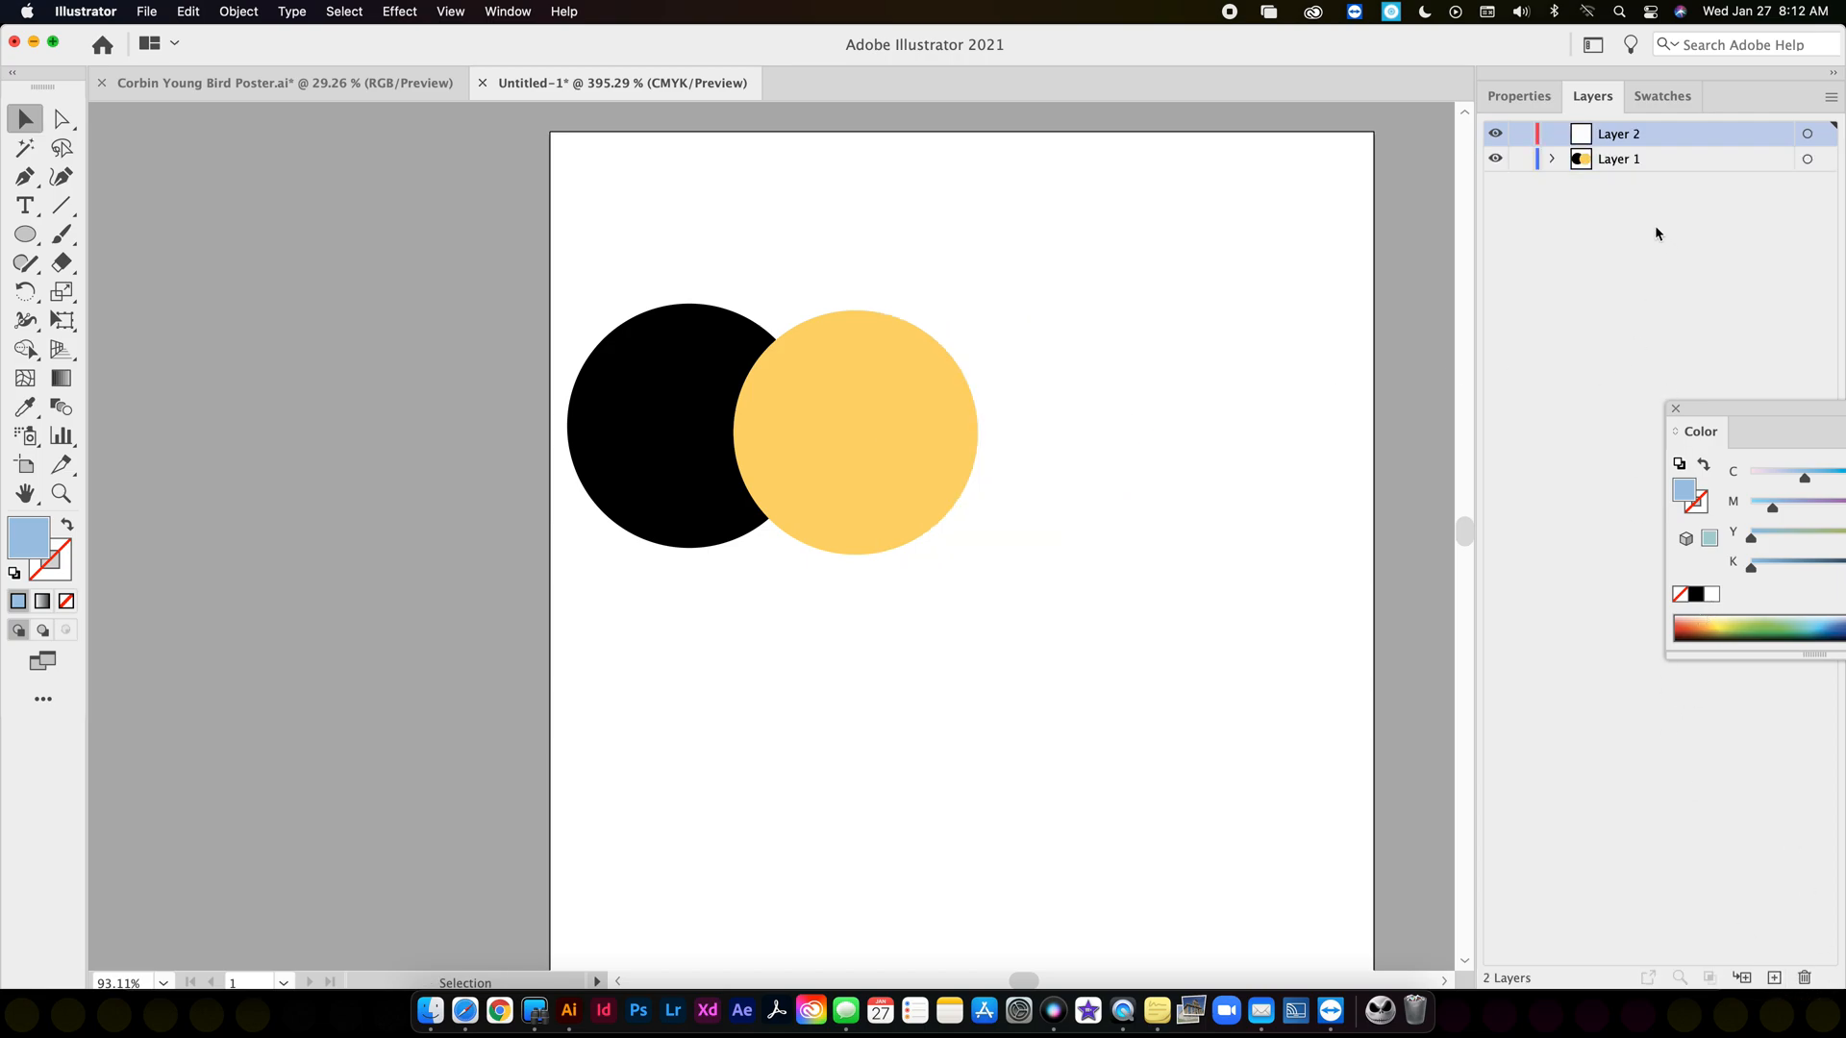
key(super+f)
drag(725, 573, 923, 477)
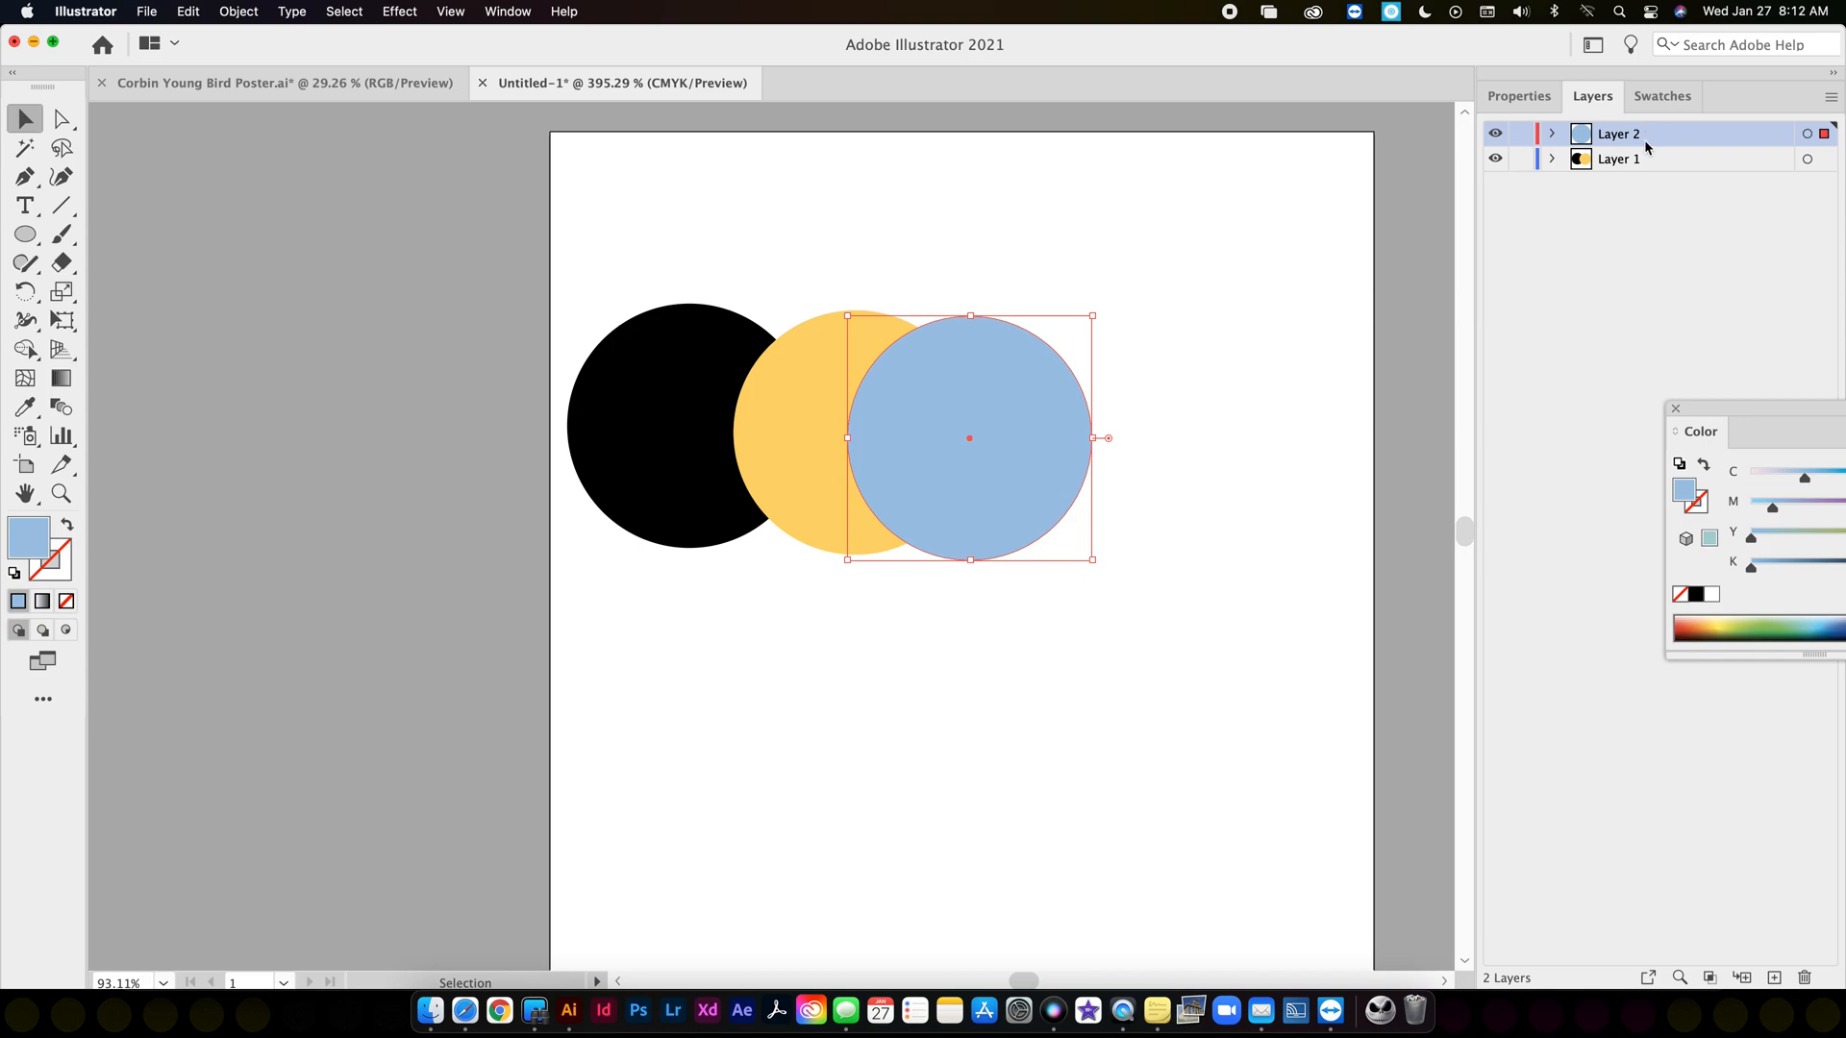
Delete Layer 2 and paste the blue circle back into Layer 1, overlapping the yellow circle.
click(1805, 977)
click(1026, 548)
click(1804, 977)
key(Return)
key(cmd+v)
drag(831, 515, 1056, 400)
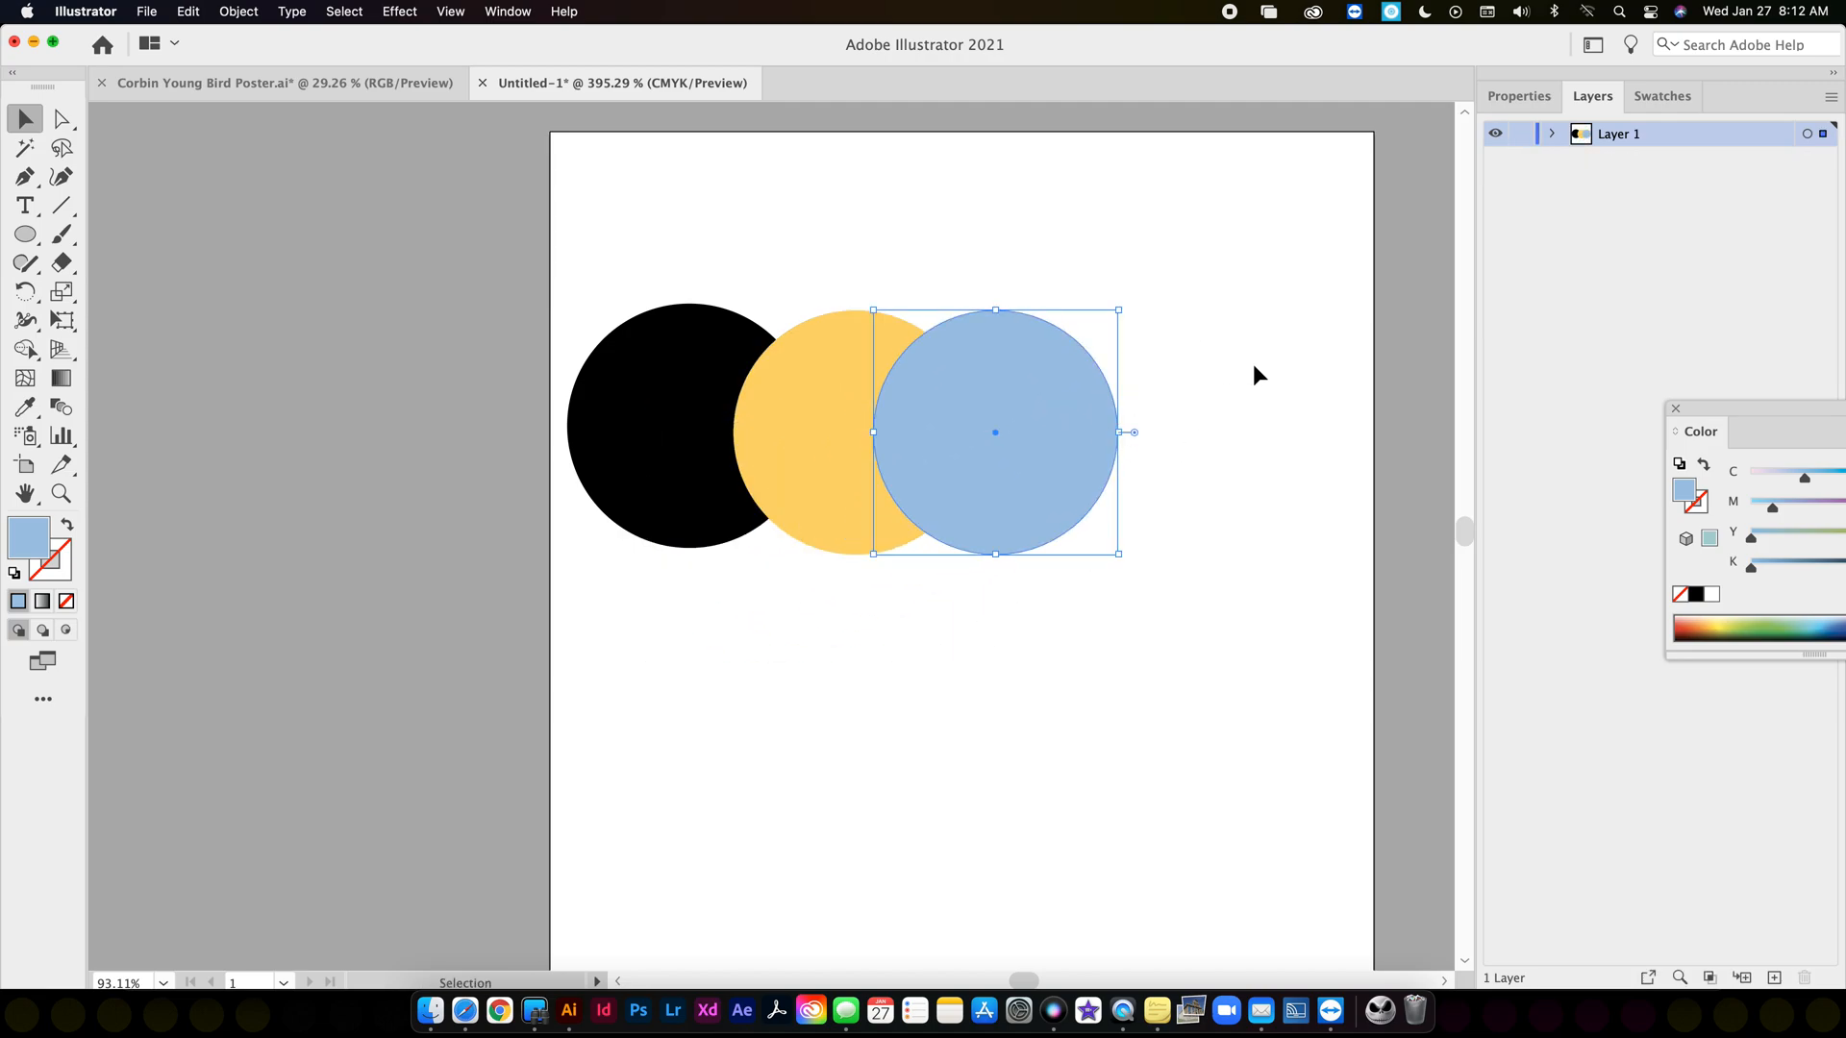
Expand Layer 1 to examine the individual objects stacked in it.
click(1553, 141)
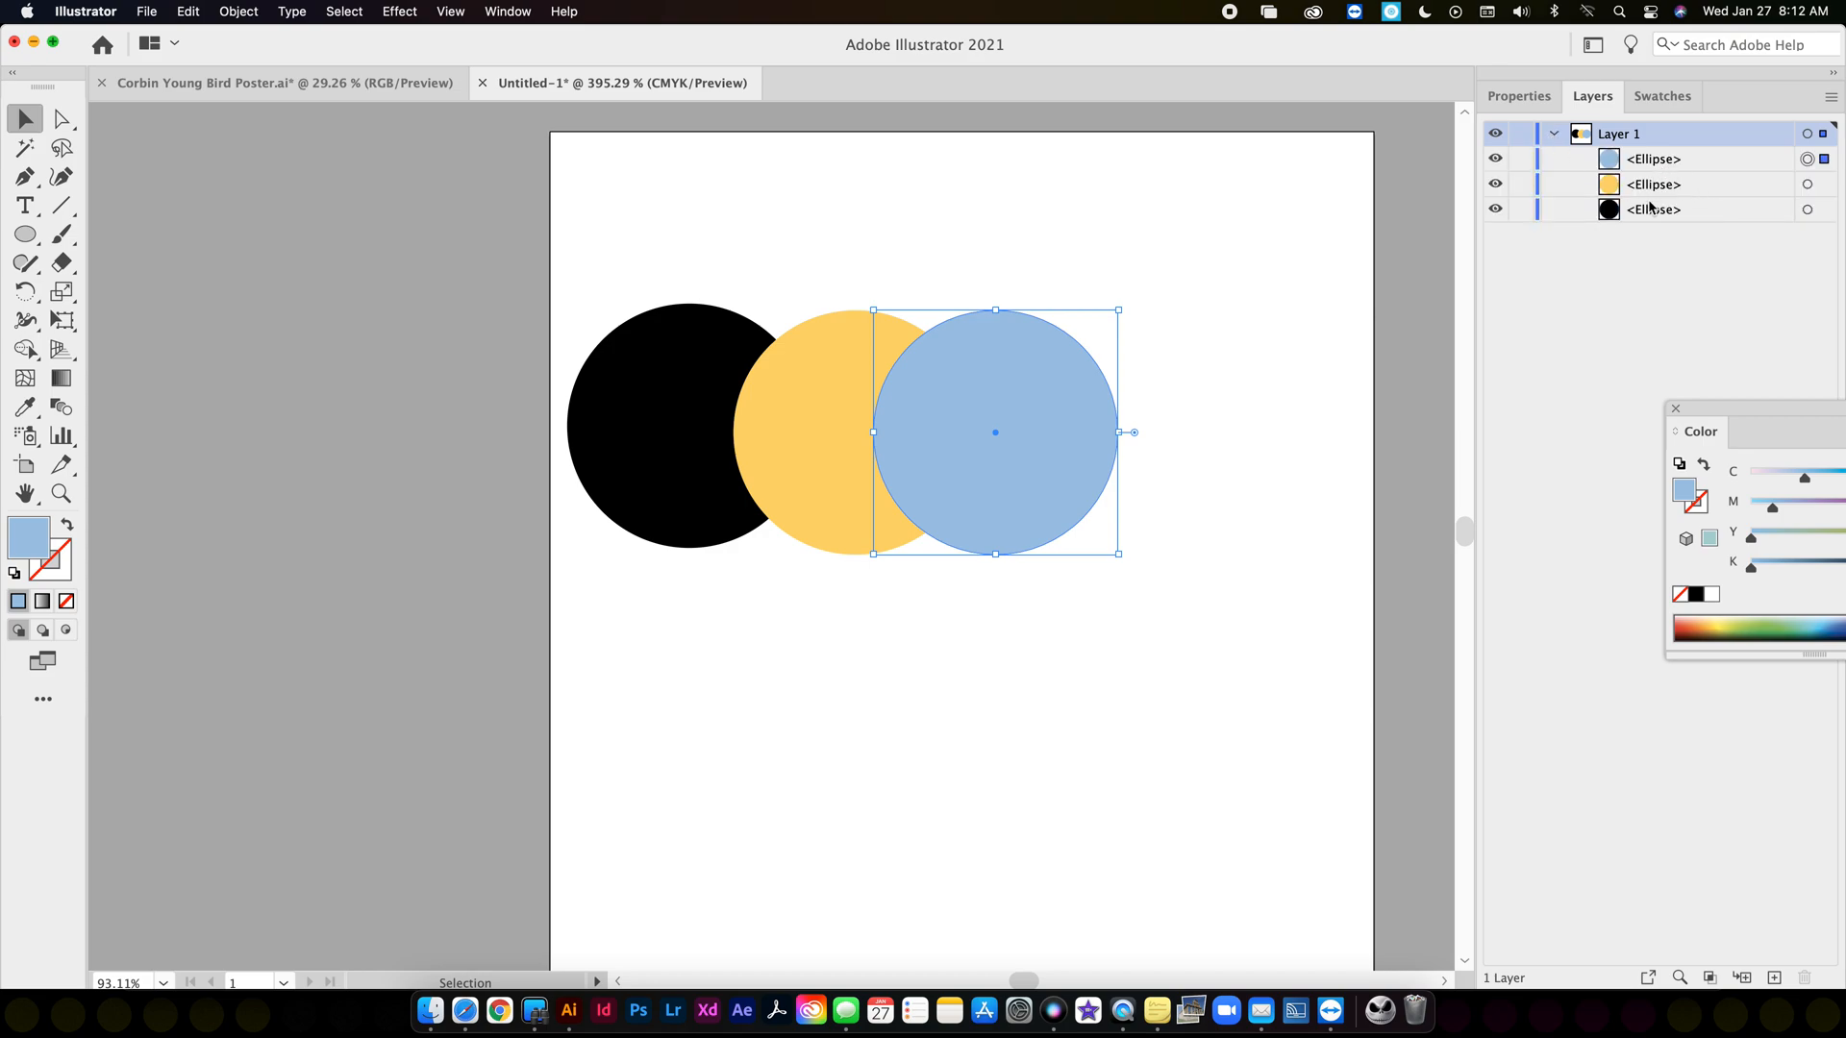
Switch to the Google Meet call in Safari again, admit the next waiting participant, and return to Illustrator.
right_click(466, 1011)
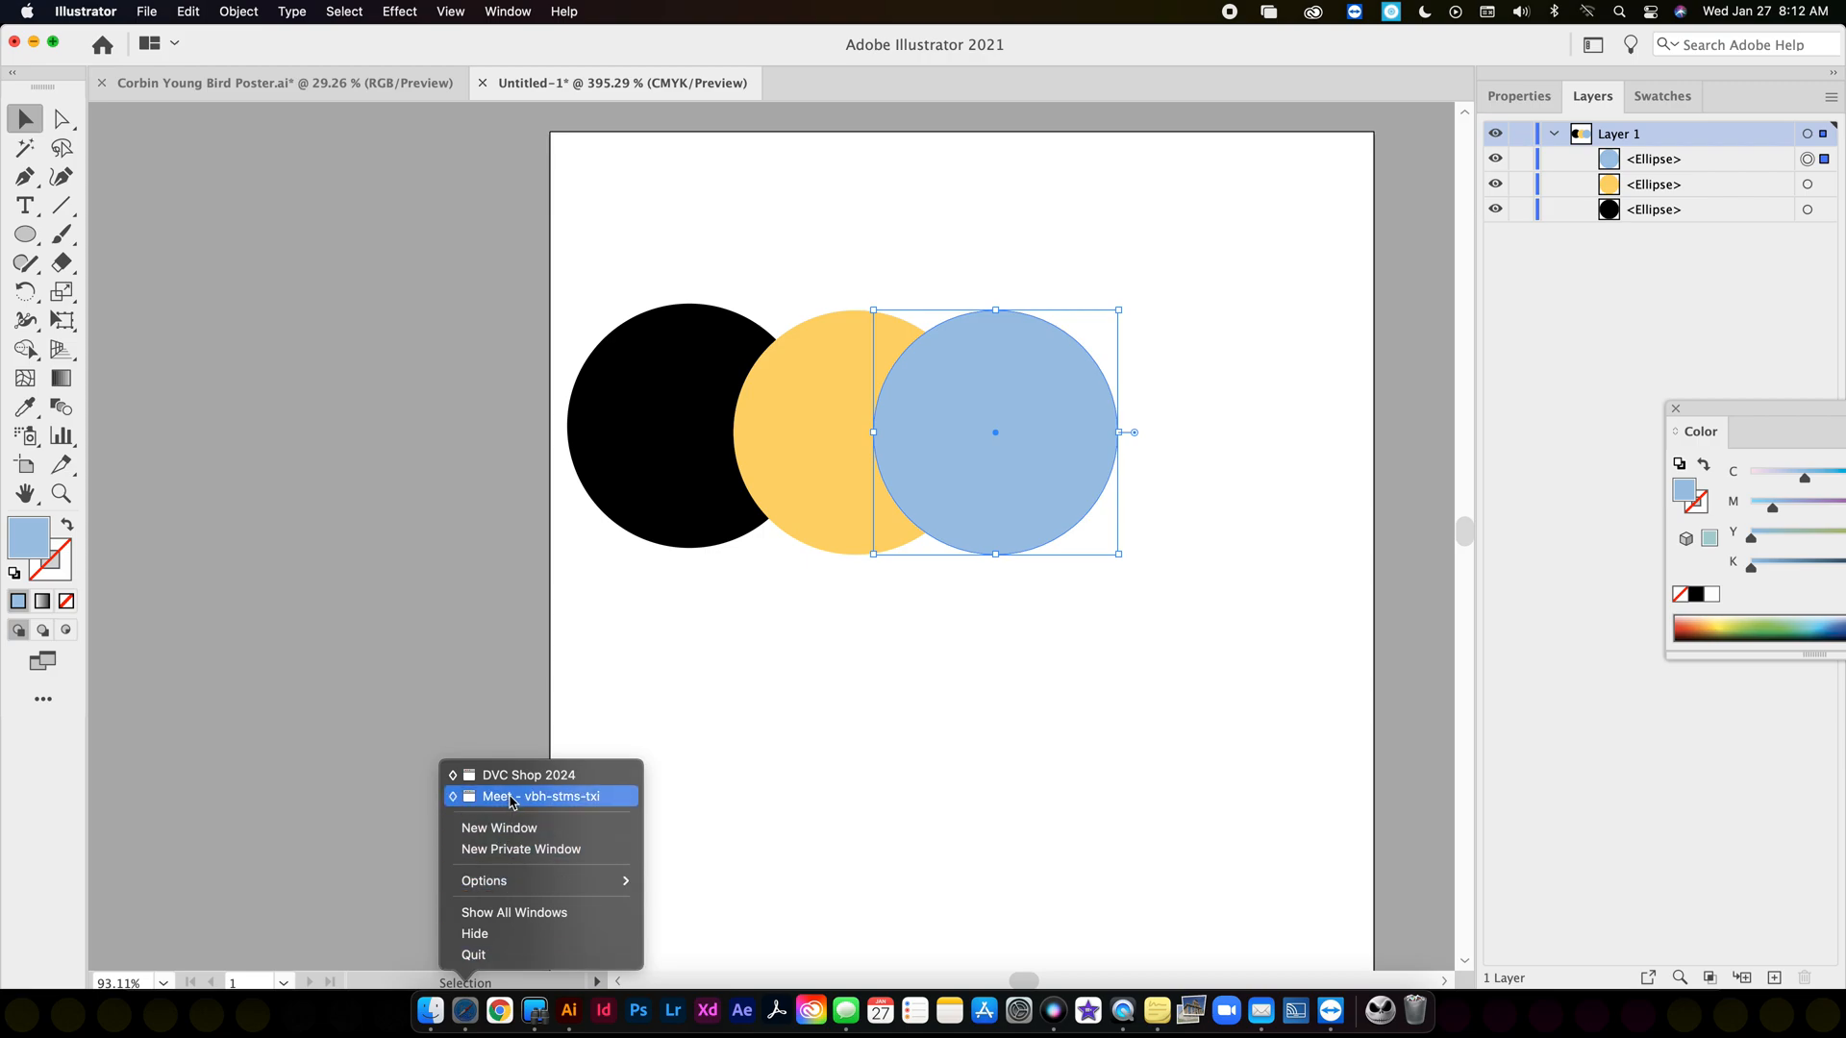
click(510, 798)
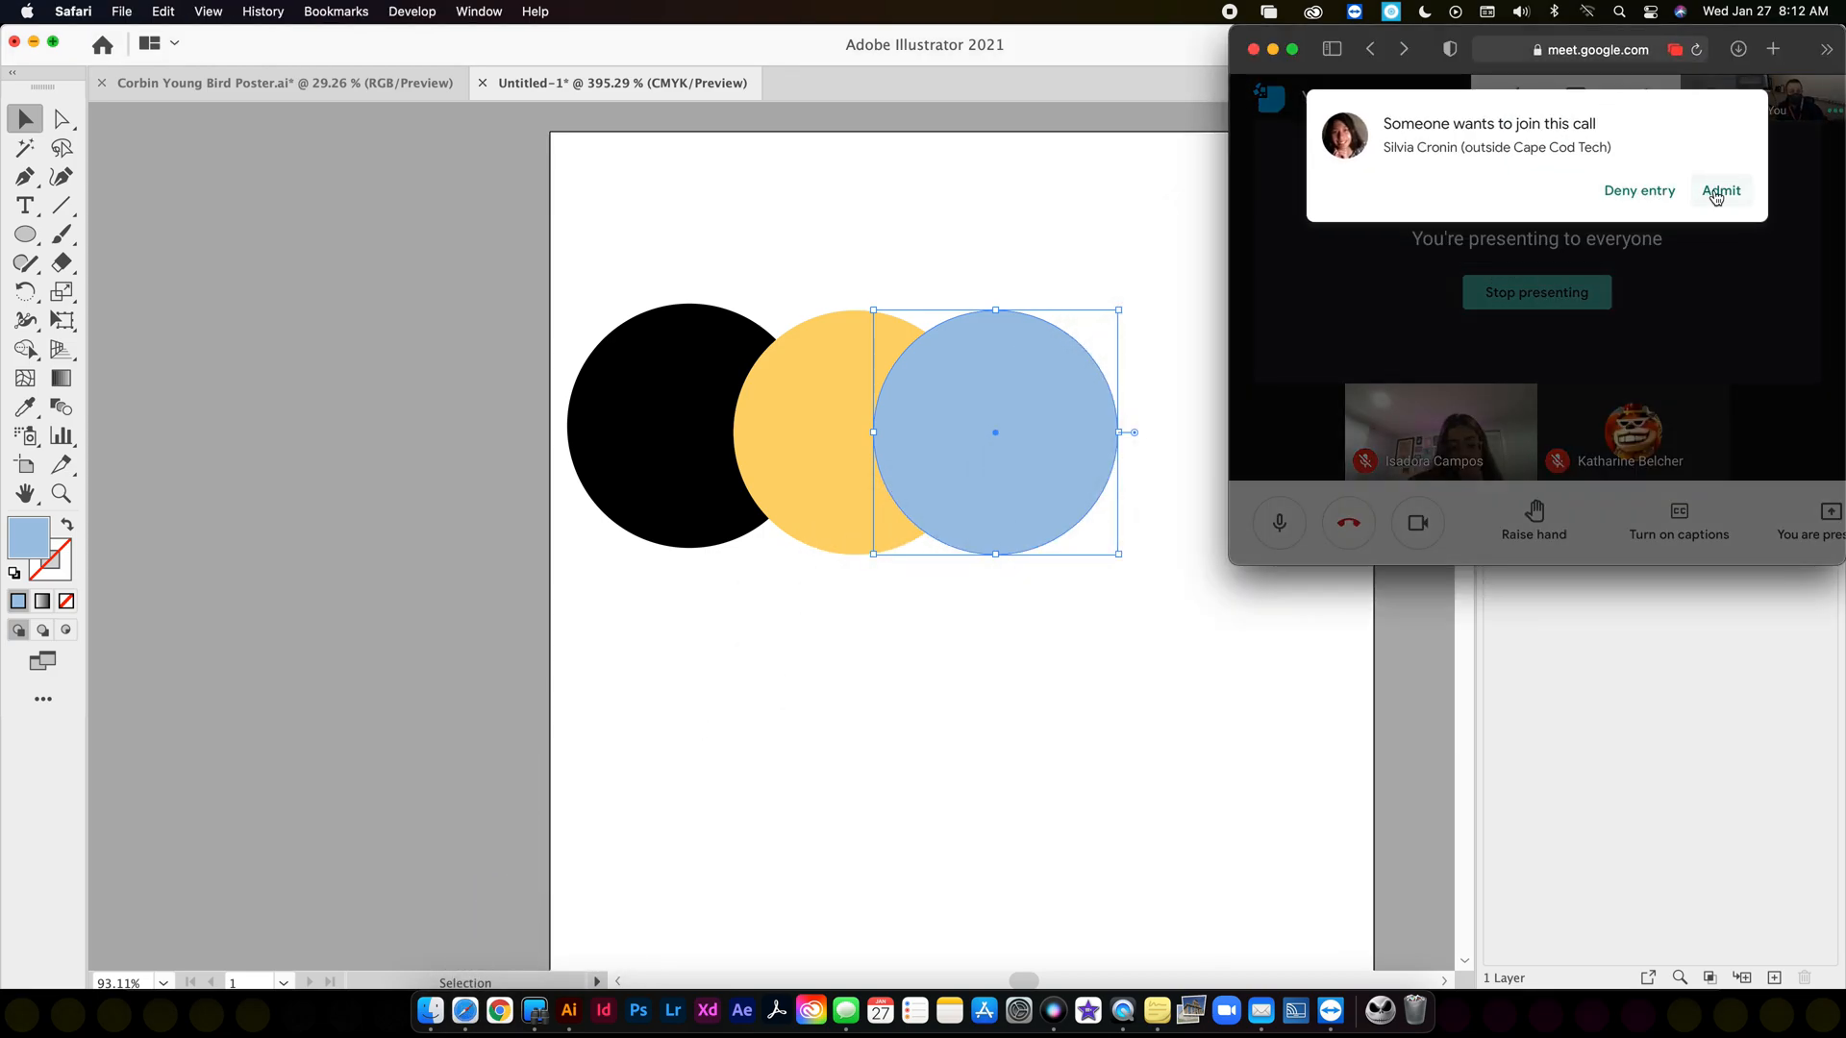
click(1717, 192)
click(1132, 41)
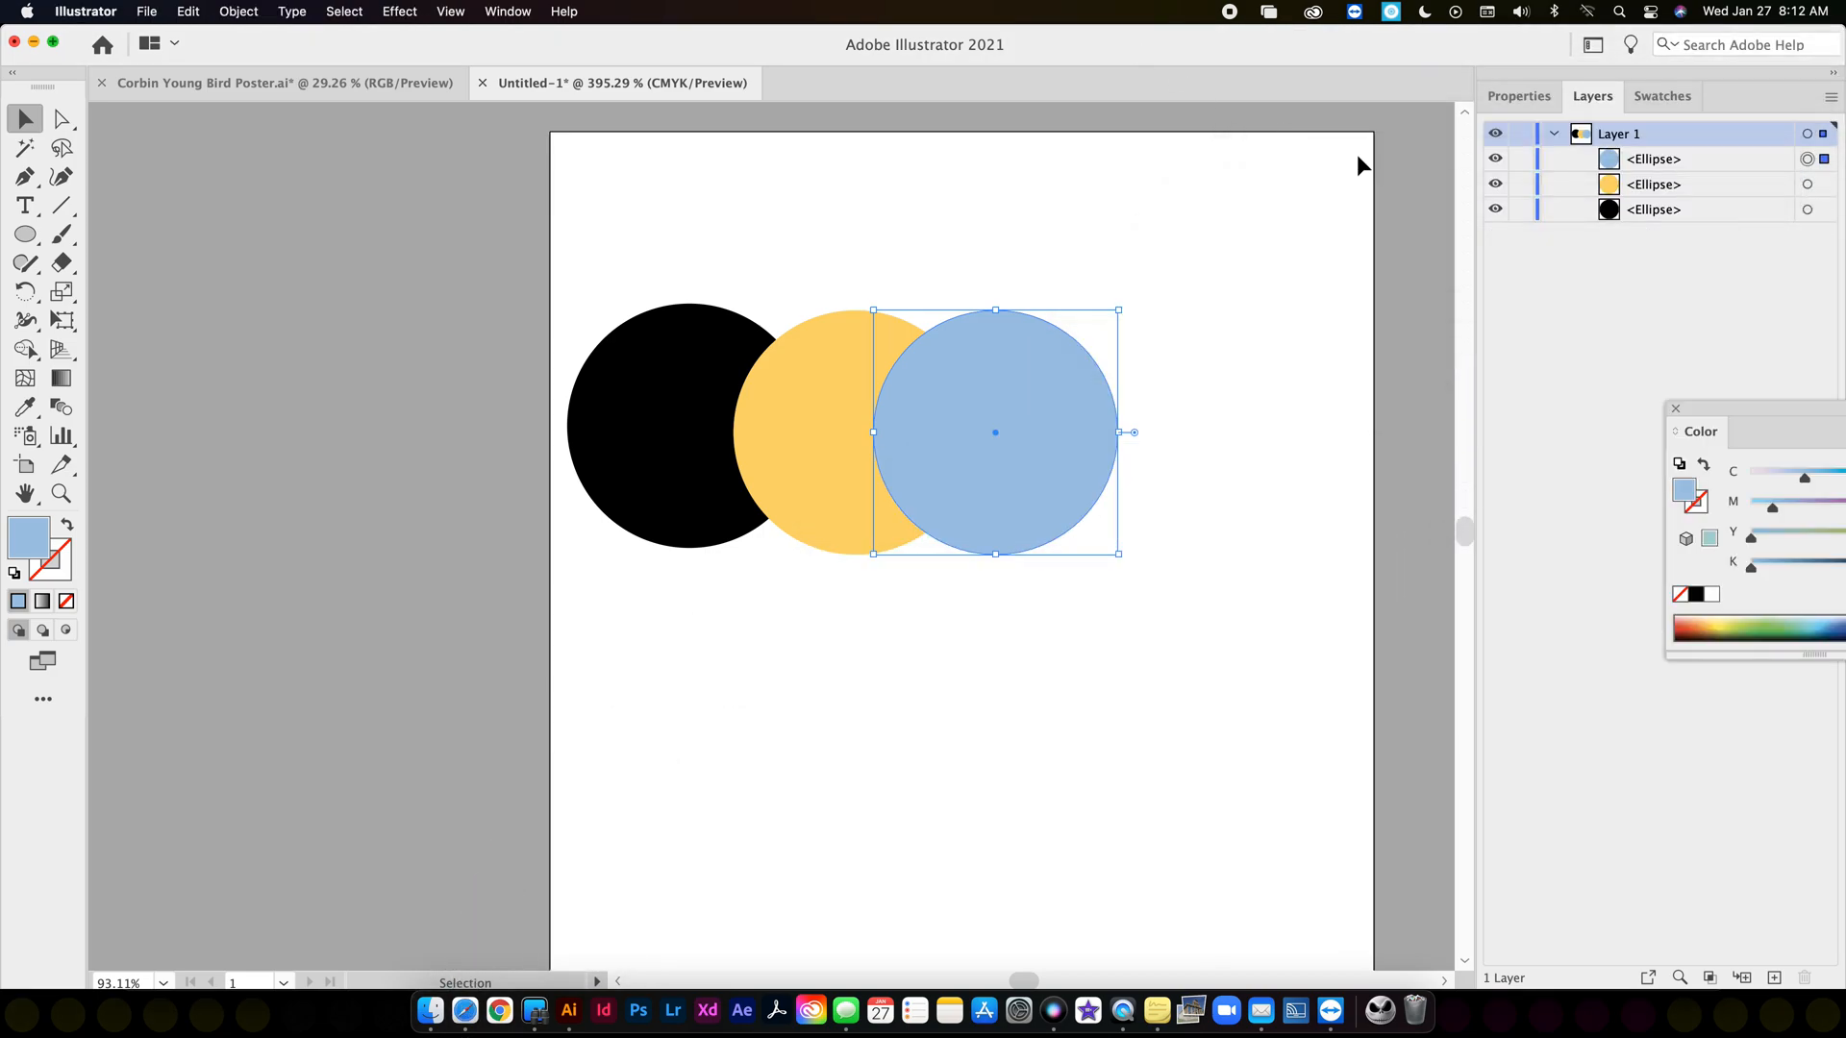
Send the blue circle behind the other two circles with the Send to Back arrangement.
click(254, 9)
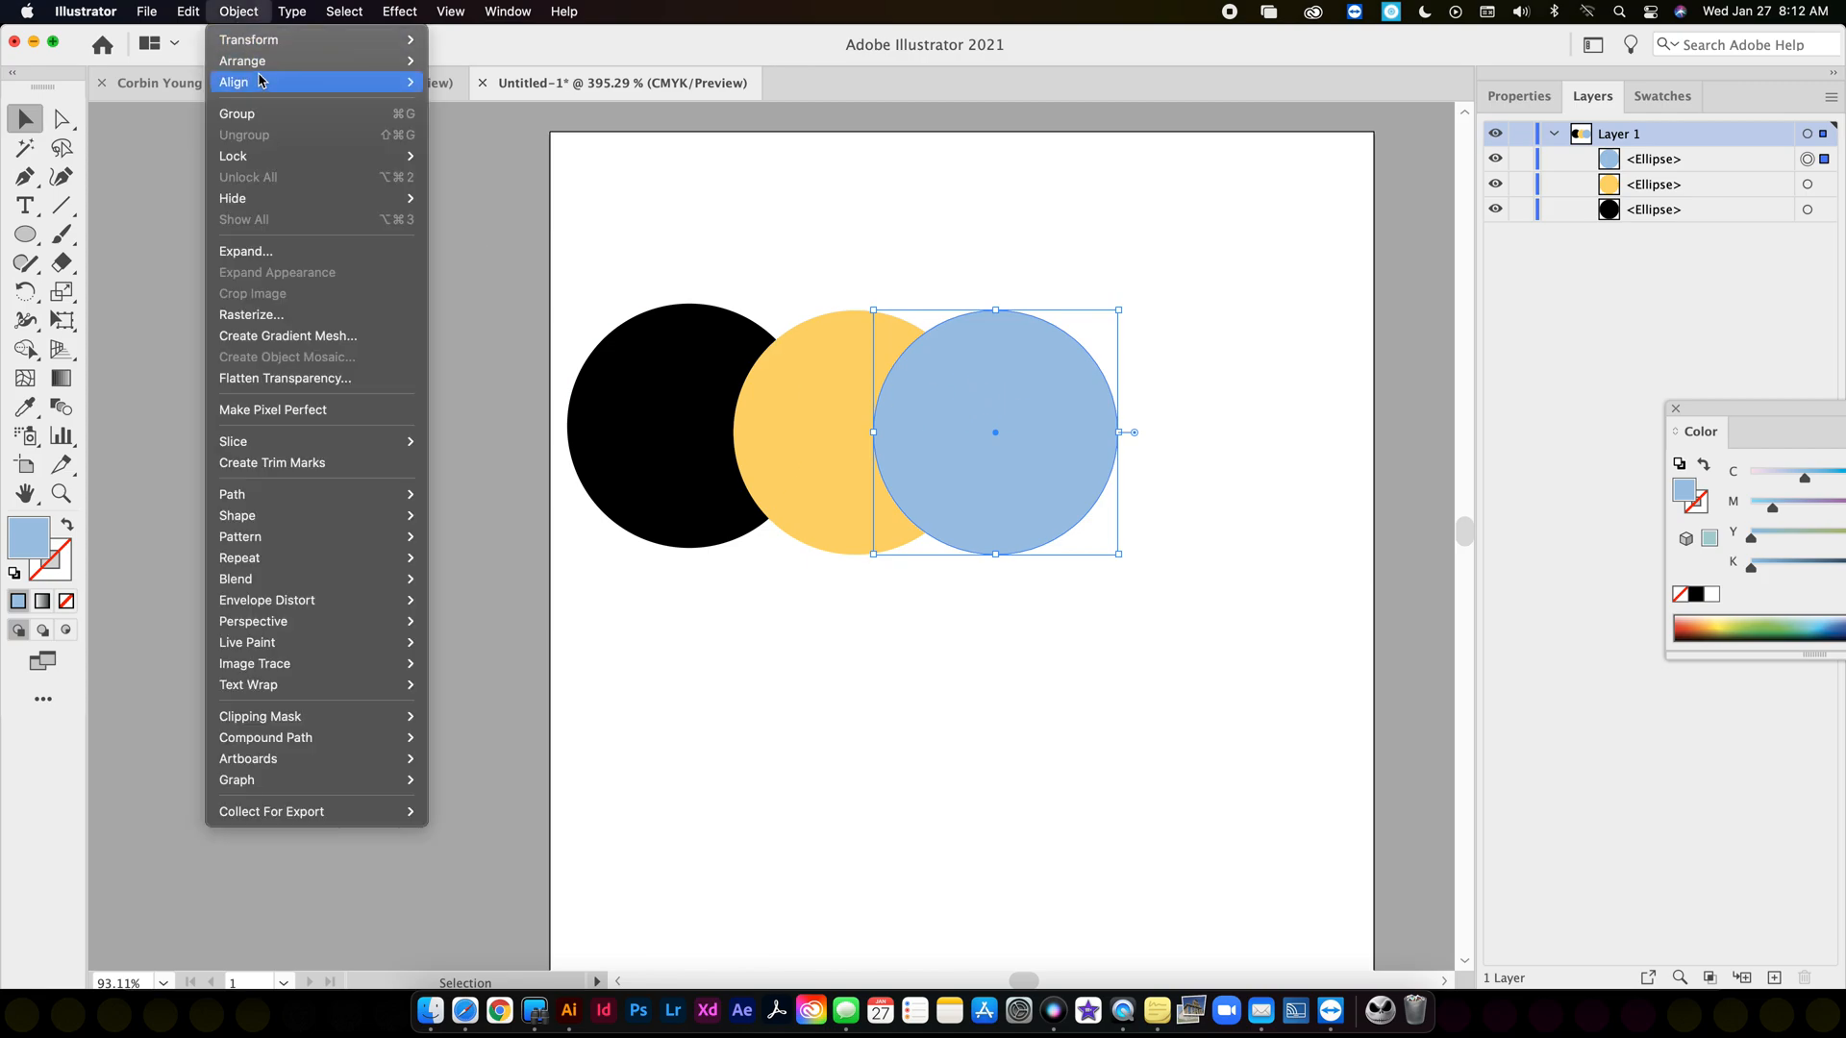
mouse_move(258, 61)
click(542, 126)
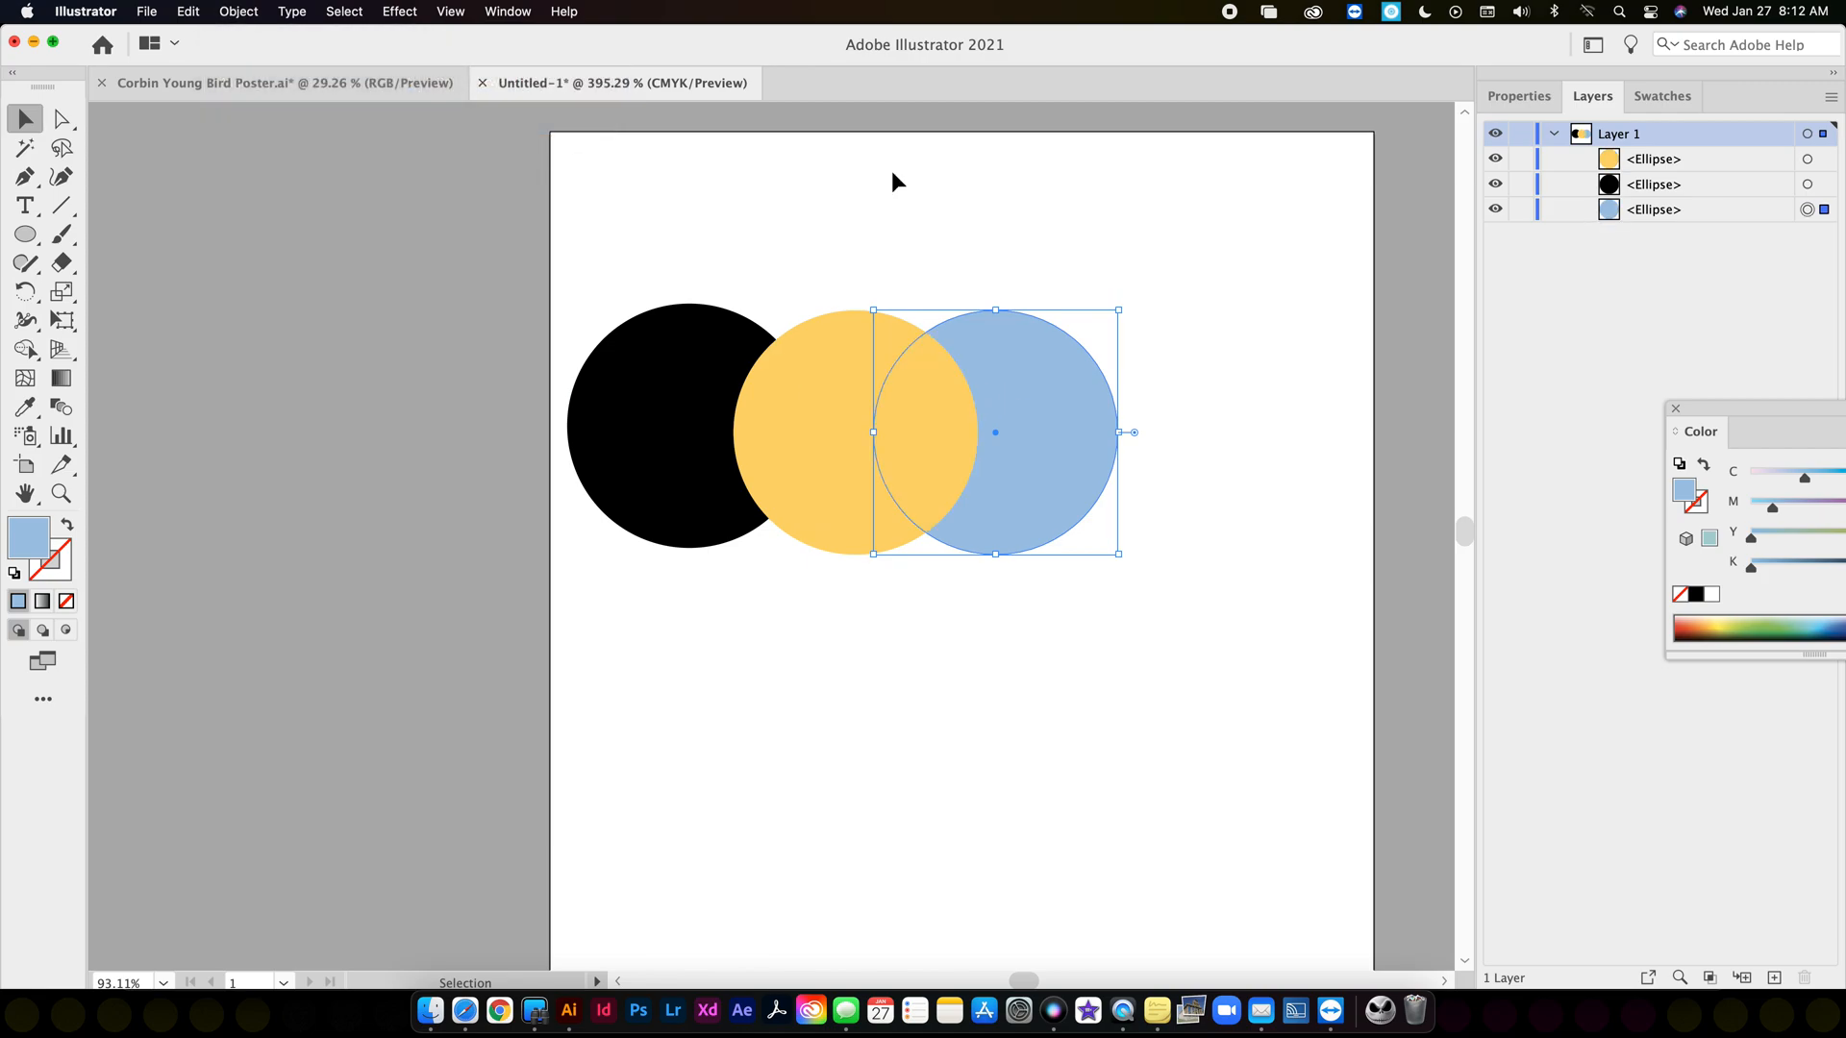
Reorder the ellipses within Layer 1 to black on top, blue in the middle and yellow at the bottom.
click(1659, 188)
drag(1651, 189, 1654, 152)
click(1650, 213)
drag(1651, 217, 1642, 175)
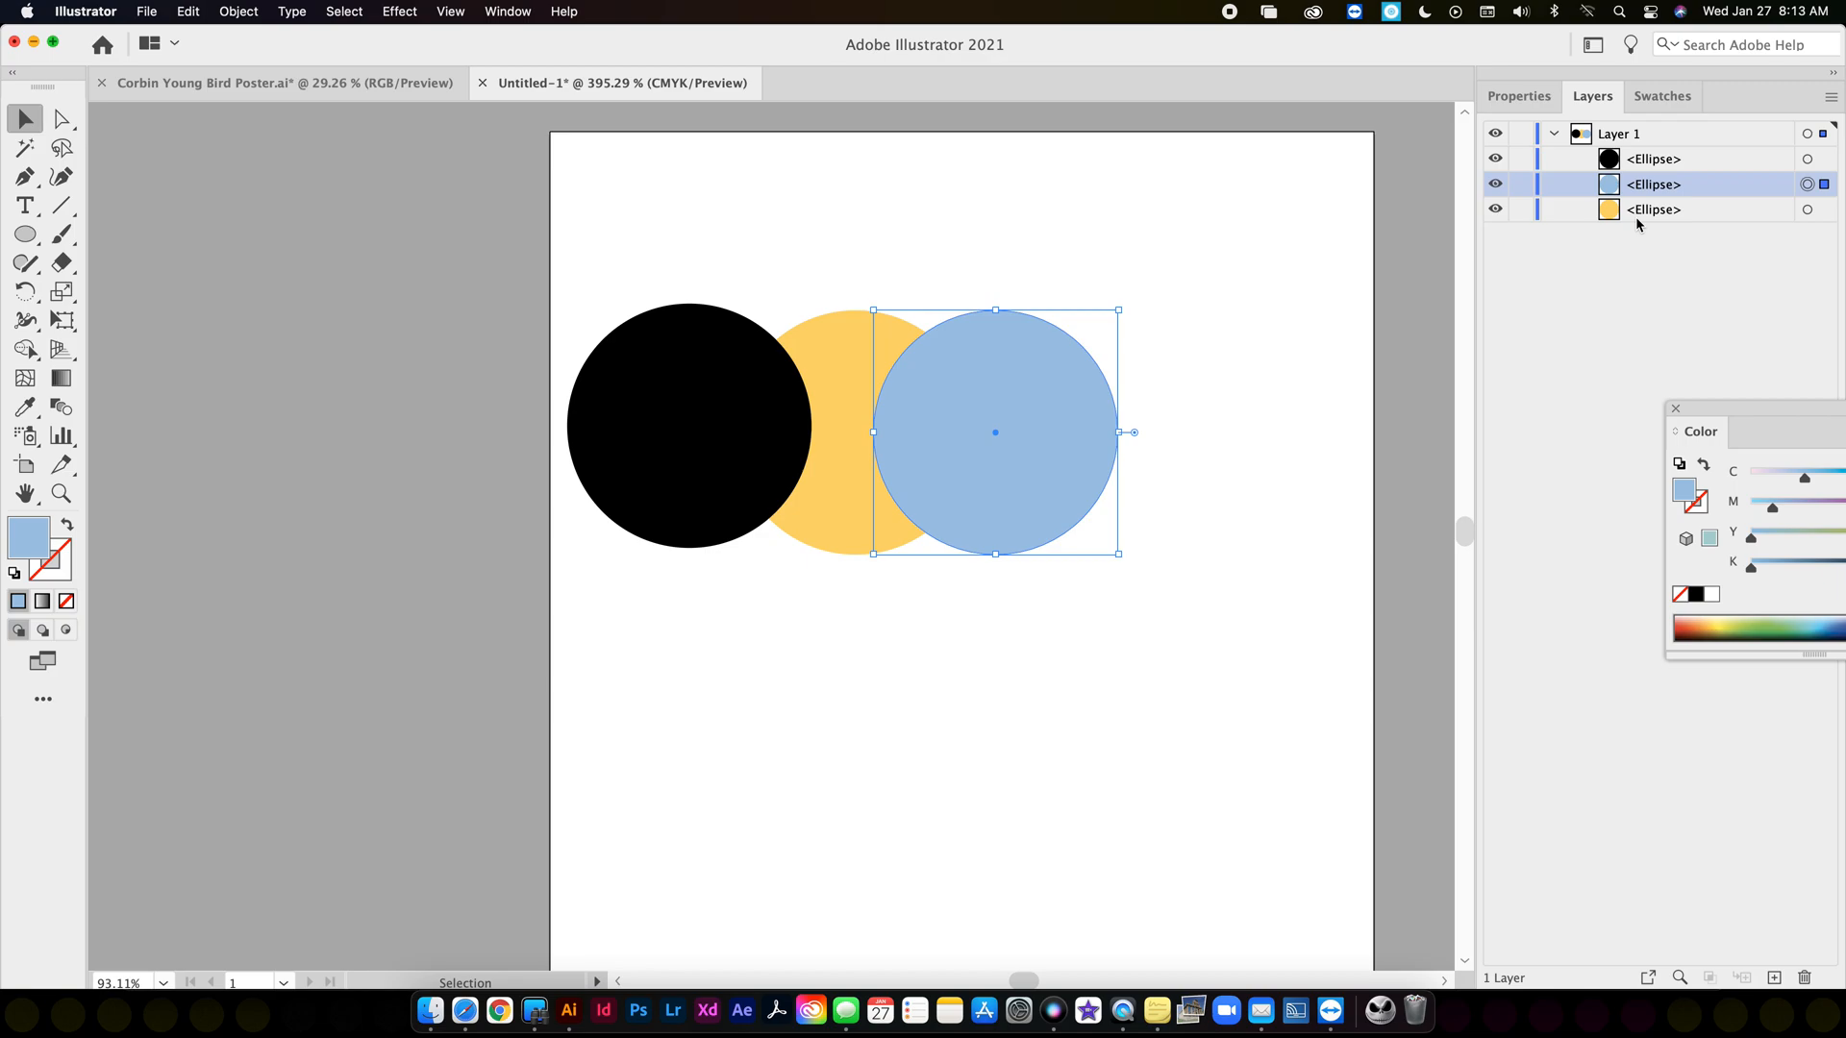
Collapse Layer 1 and paint a large freeform blue stroke below the circles with the Paintbrush.
click(1630, 136)
click(1554, 134)
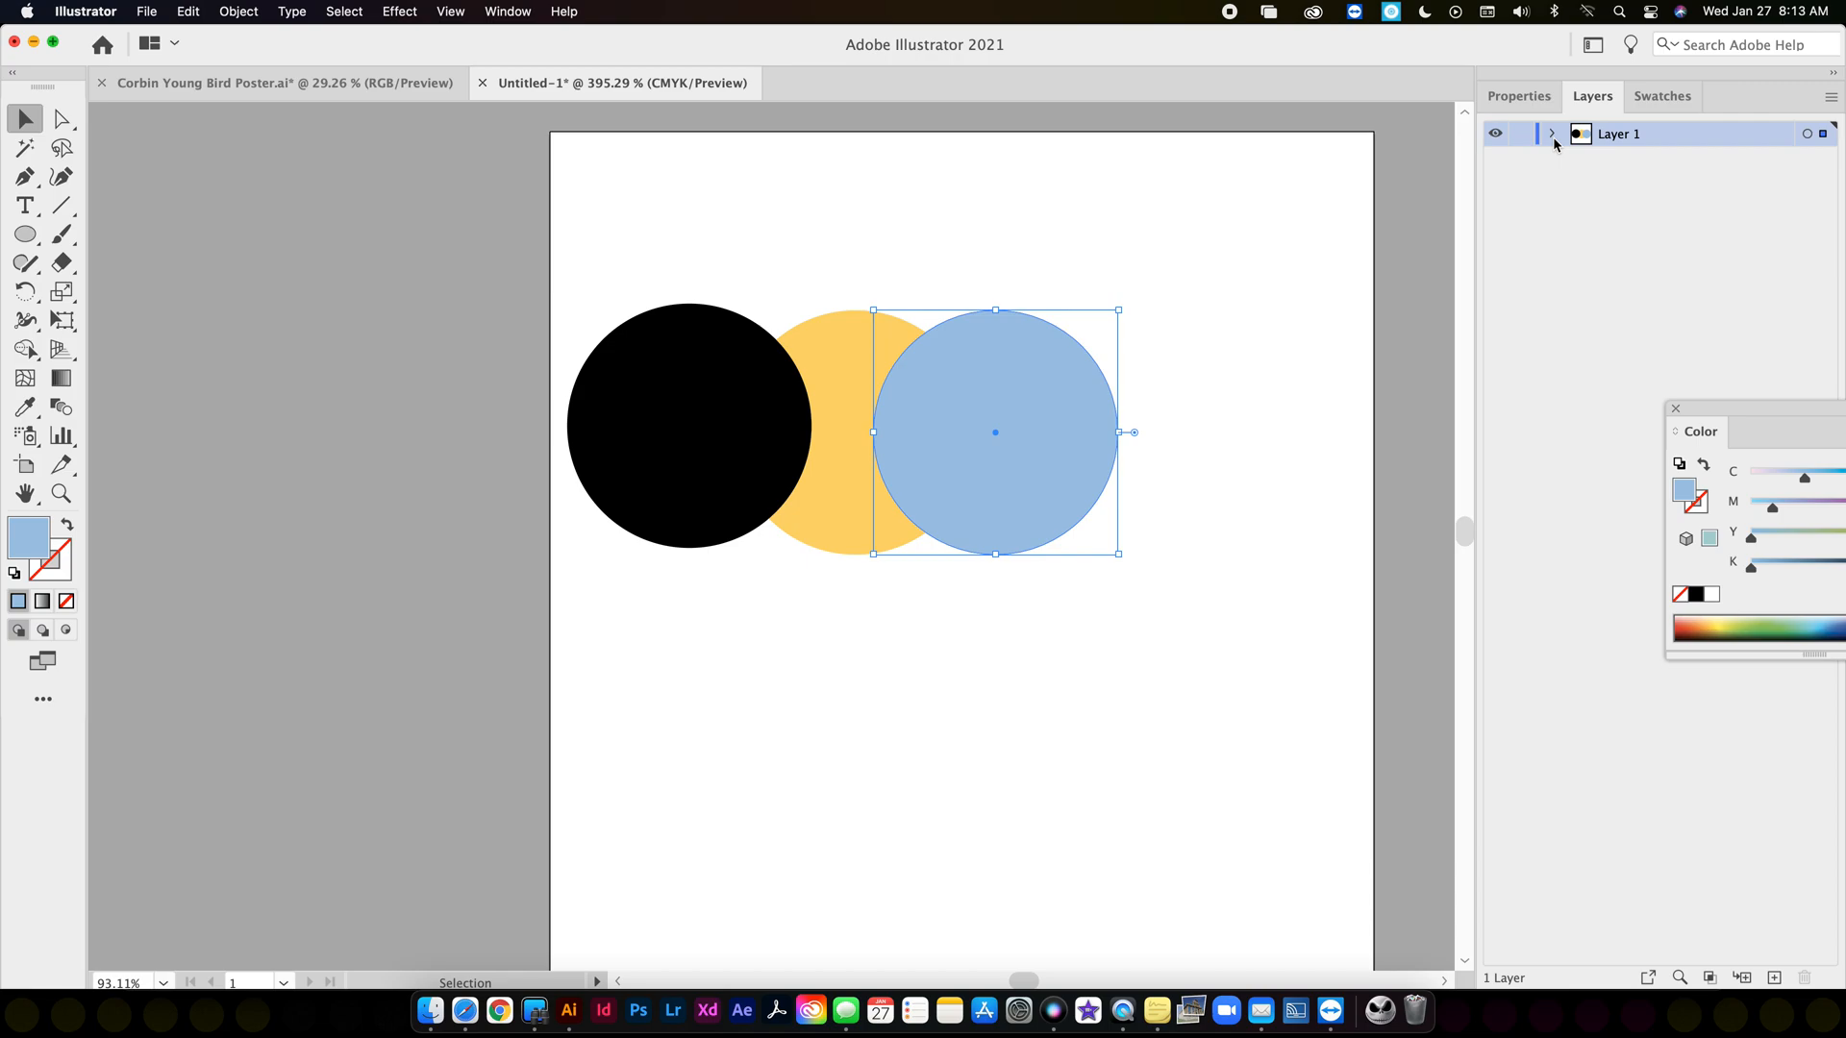
click(60, 234)
mouse_move(846, 669)
mouse_down()
mouse_move(904, 768)
mouse_move(1011, 724)
mouse_move(925, 664)
mouse_move(846, 668)
mouse_up()
Expand Layer 1 and hide the painted path, then show it again, to identify it in the stack.
click(1552, 134)
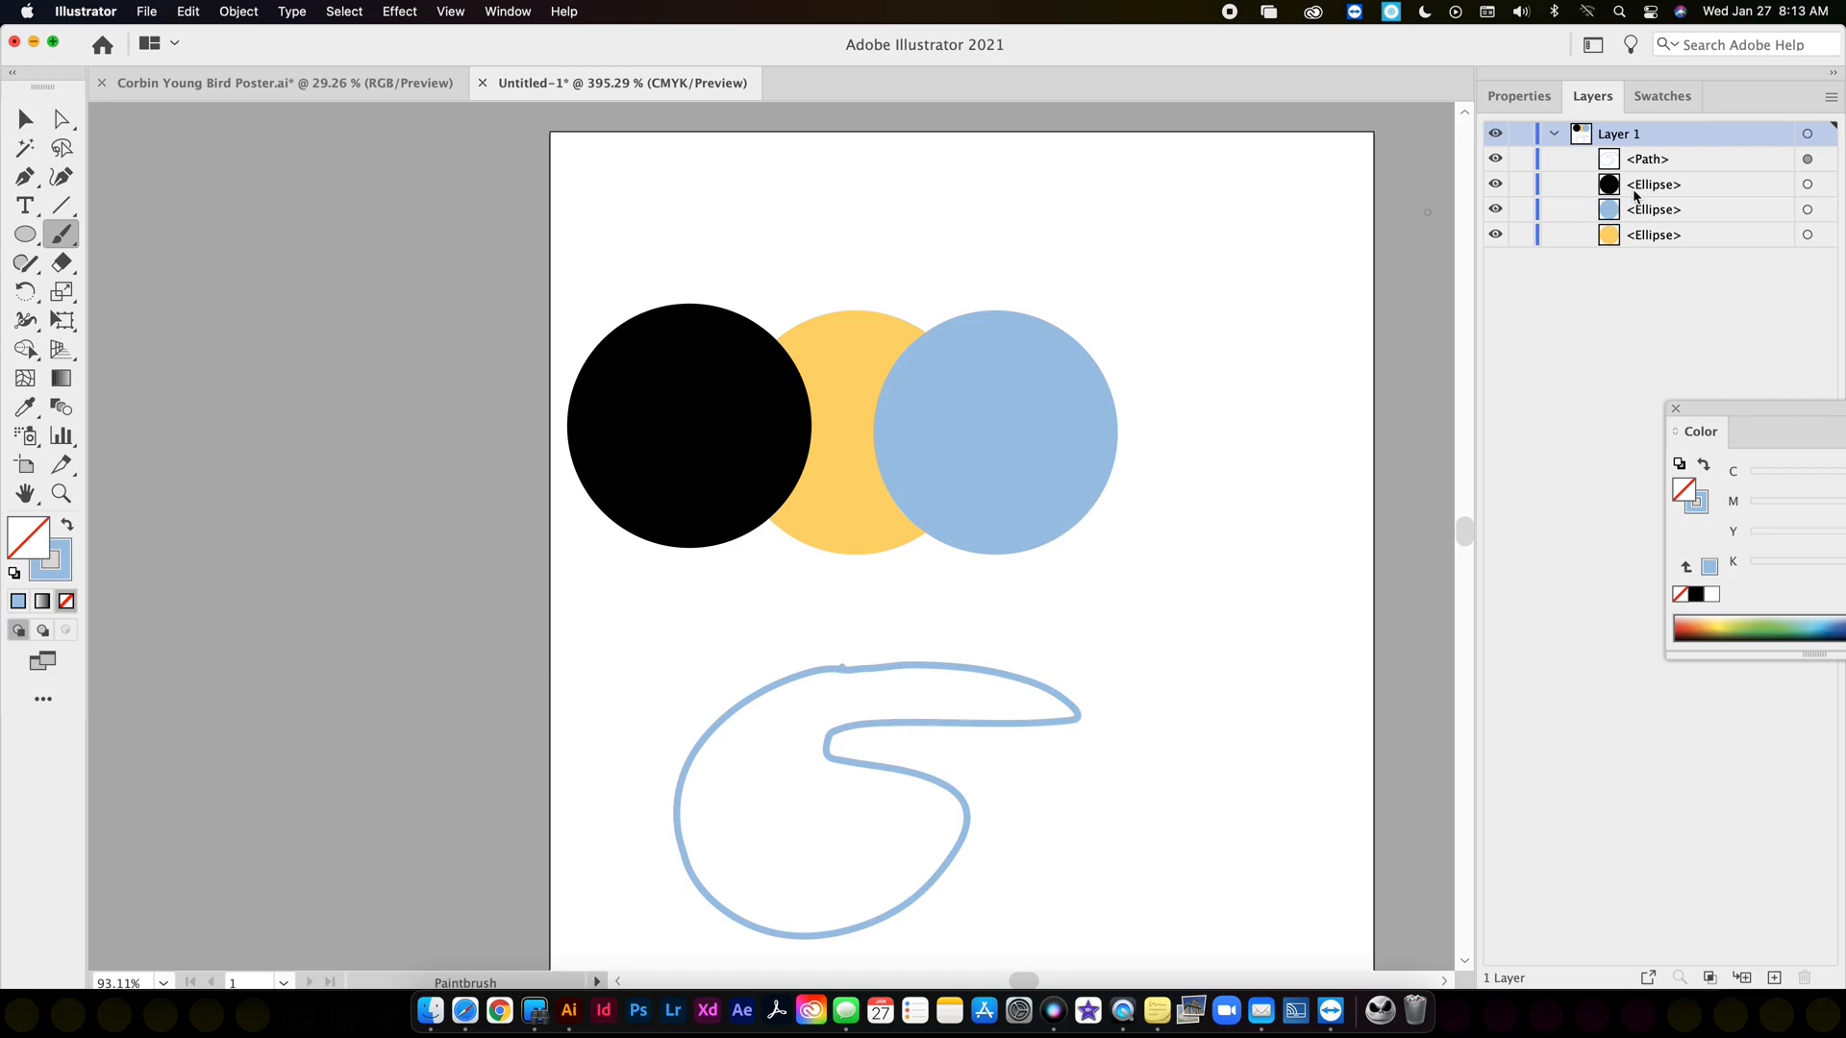
click(1635, 164)
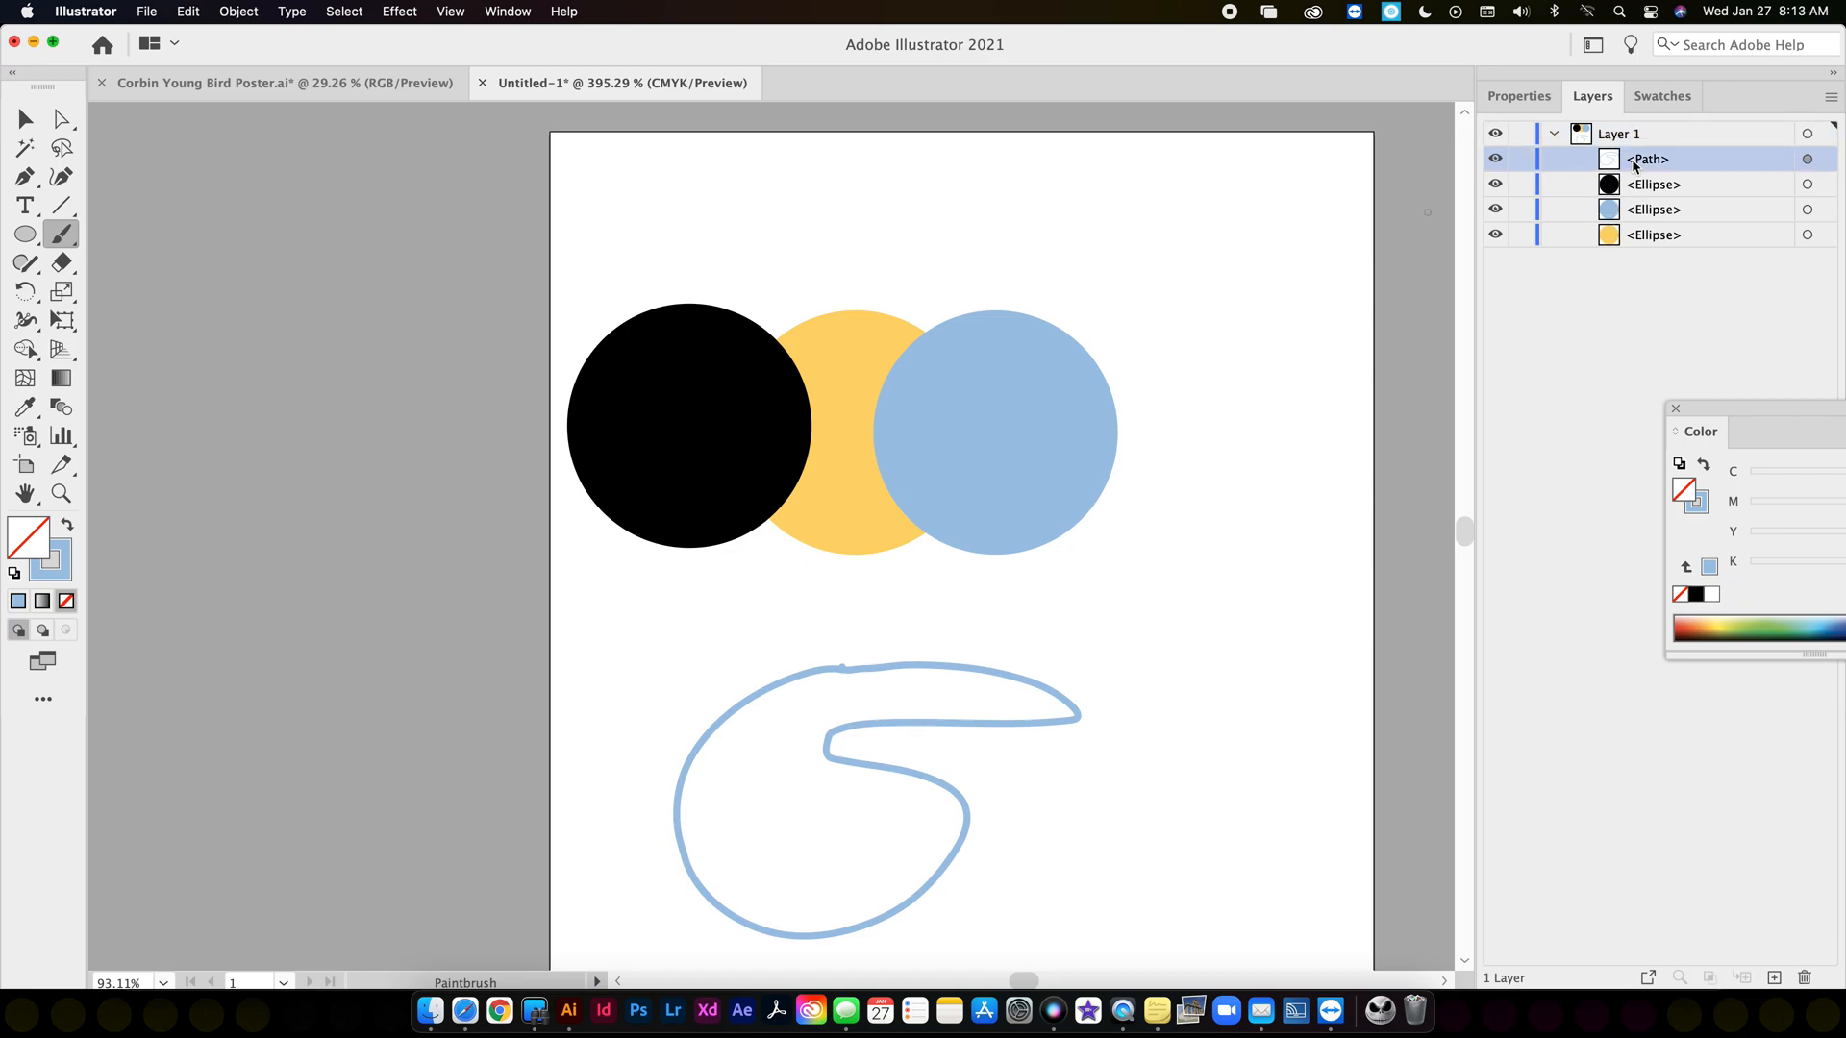
click(1495, 160)
click(1495, 160)
Highlight the black ellipse's layer entry and paint a second freeform stroke at the lower right of the blue circle.
click(1635, 187)
mouse_move(1166, 527)
mouse_down()
mouse_move(1230, 647)
mouse_move(1266, 548)
mouse_move(1217, 472)
mouse_up()
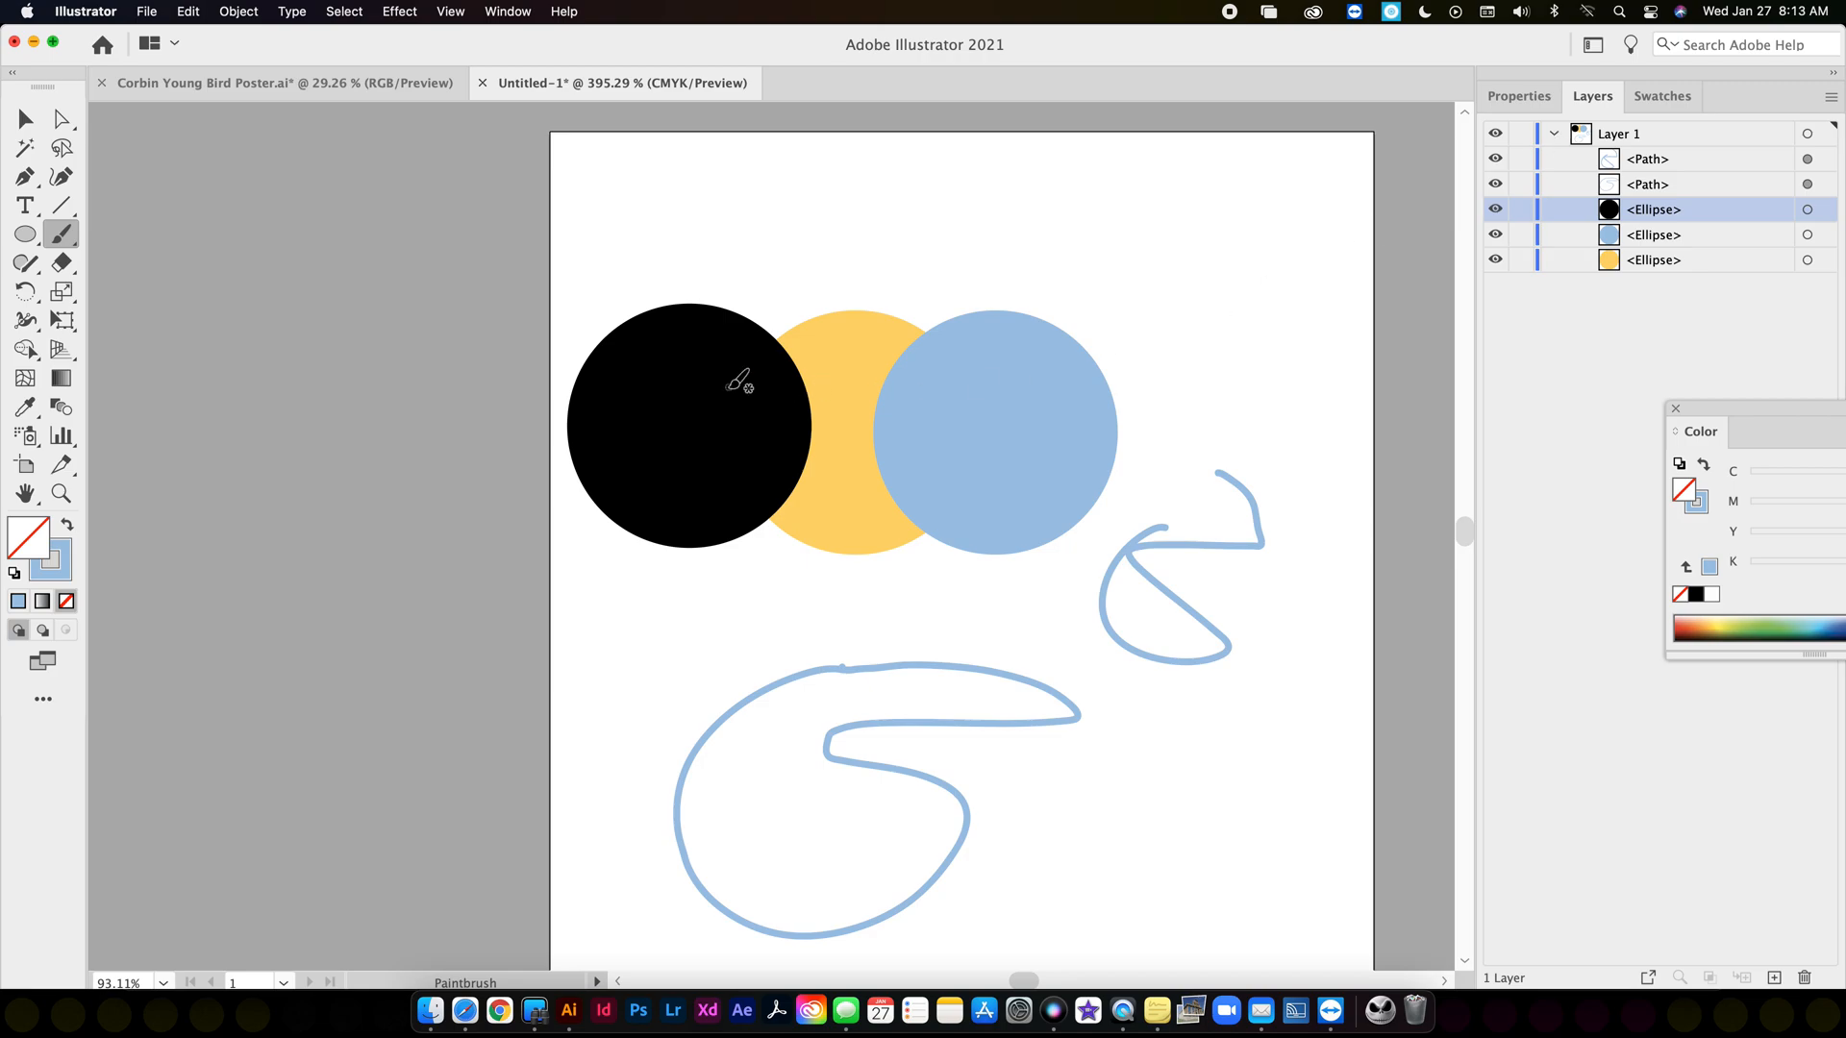
Delete both painted strokes, leaving only the three circles on the artboard.
click(25, 119)
drag(718, 618, 1052, 858)
key(Delete)
click(1179, 598)
key(Delete)
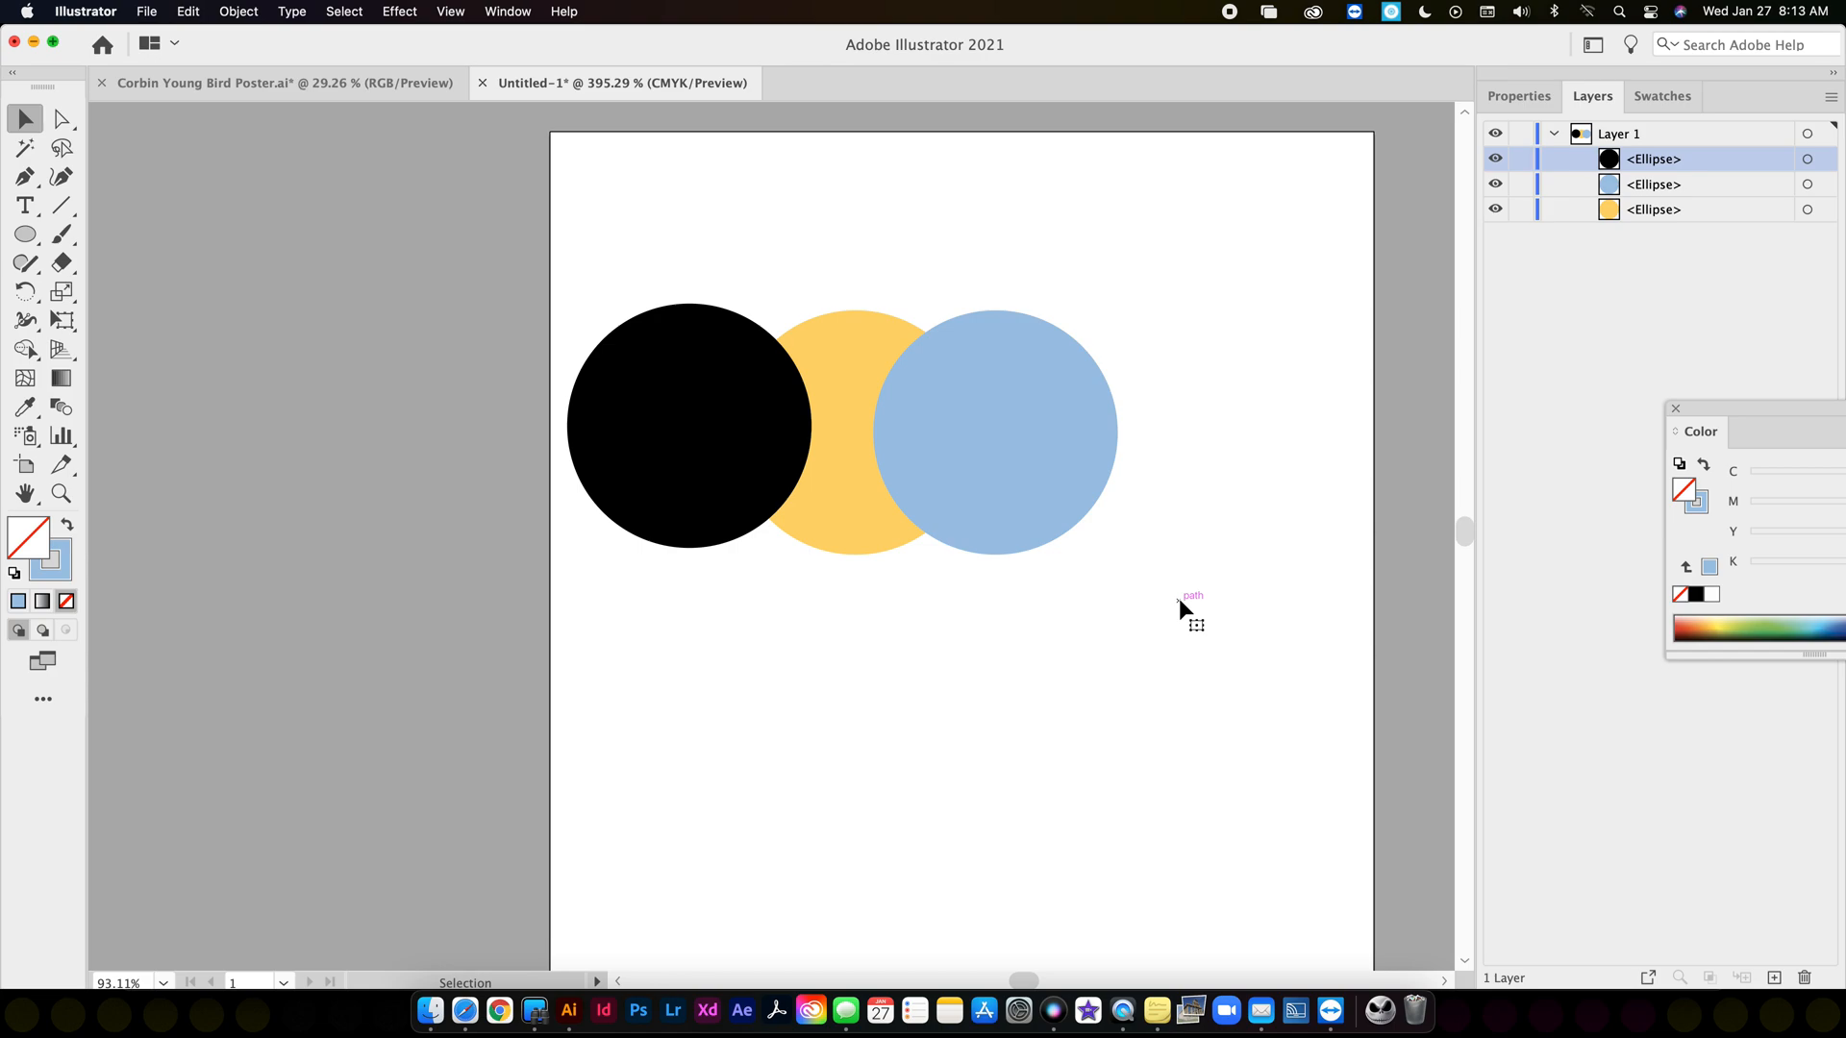
Restack the ellipses within Layer 1 to black on top, yellow in the middle and blue at the bottom.
scroll(1176, 597, right, 1)
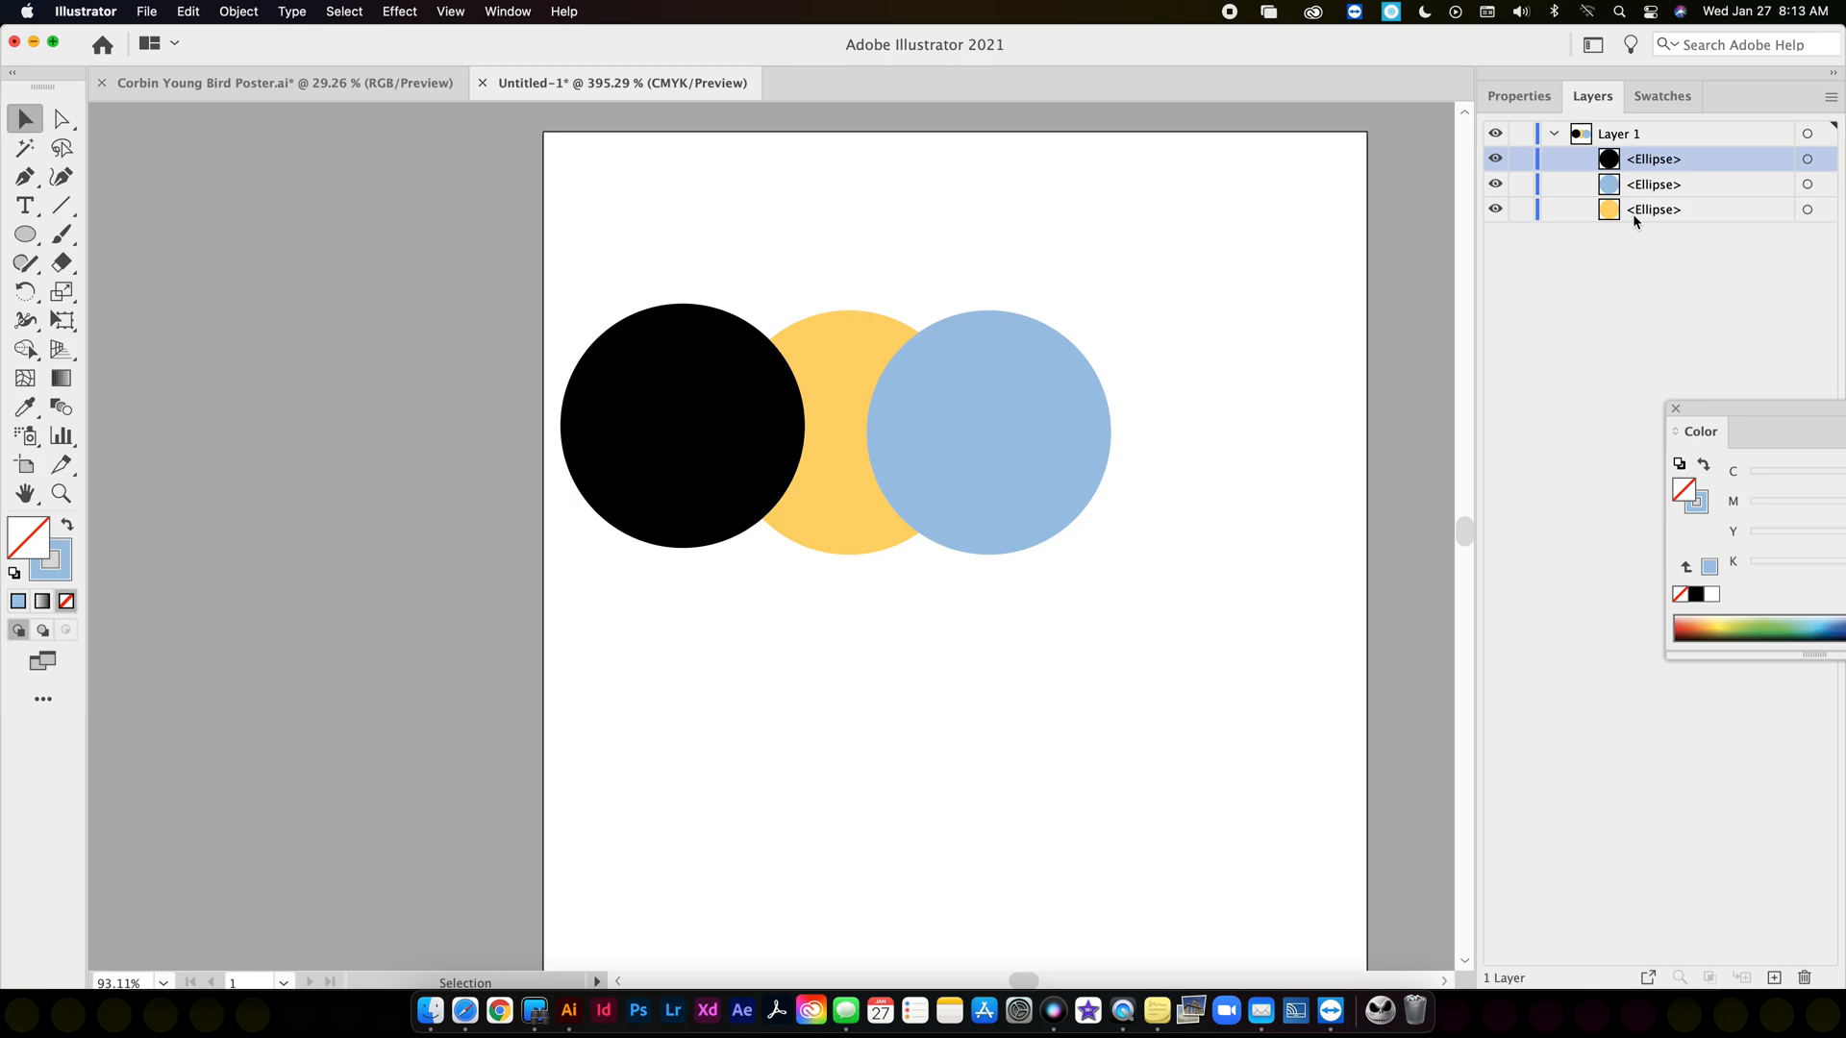
click(1660, 180)
click(1659, 211)
click(1635, 159)
drag(1632, 165, 1602, 219)
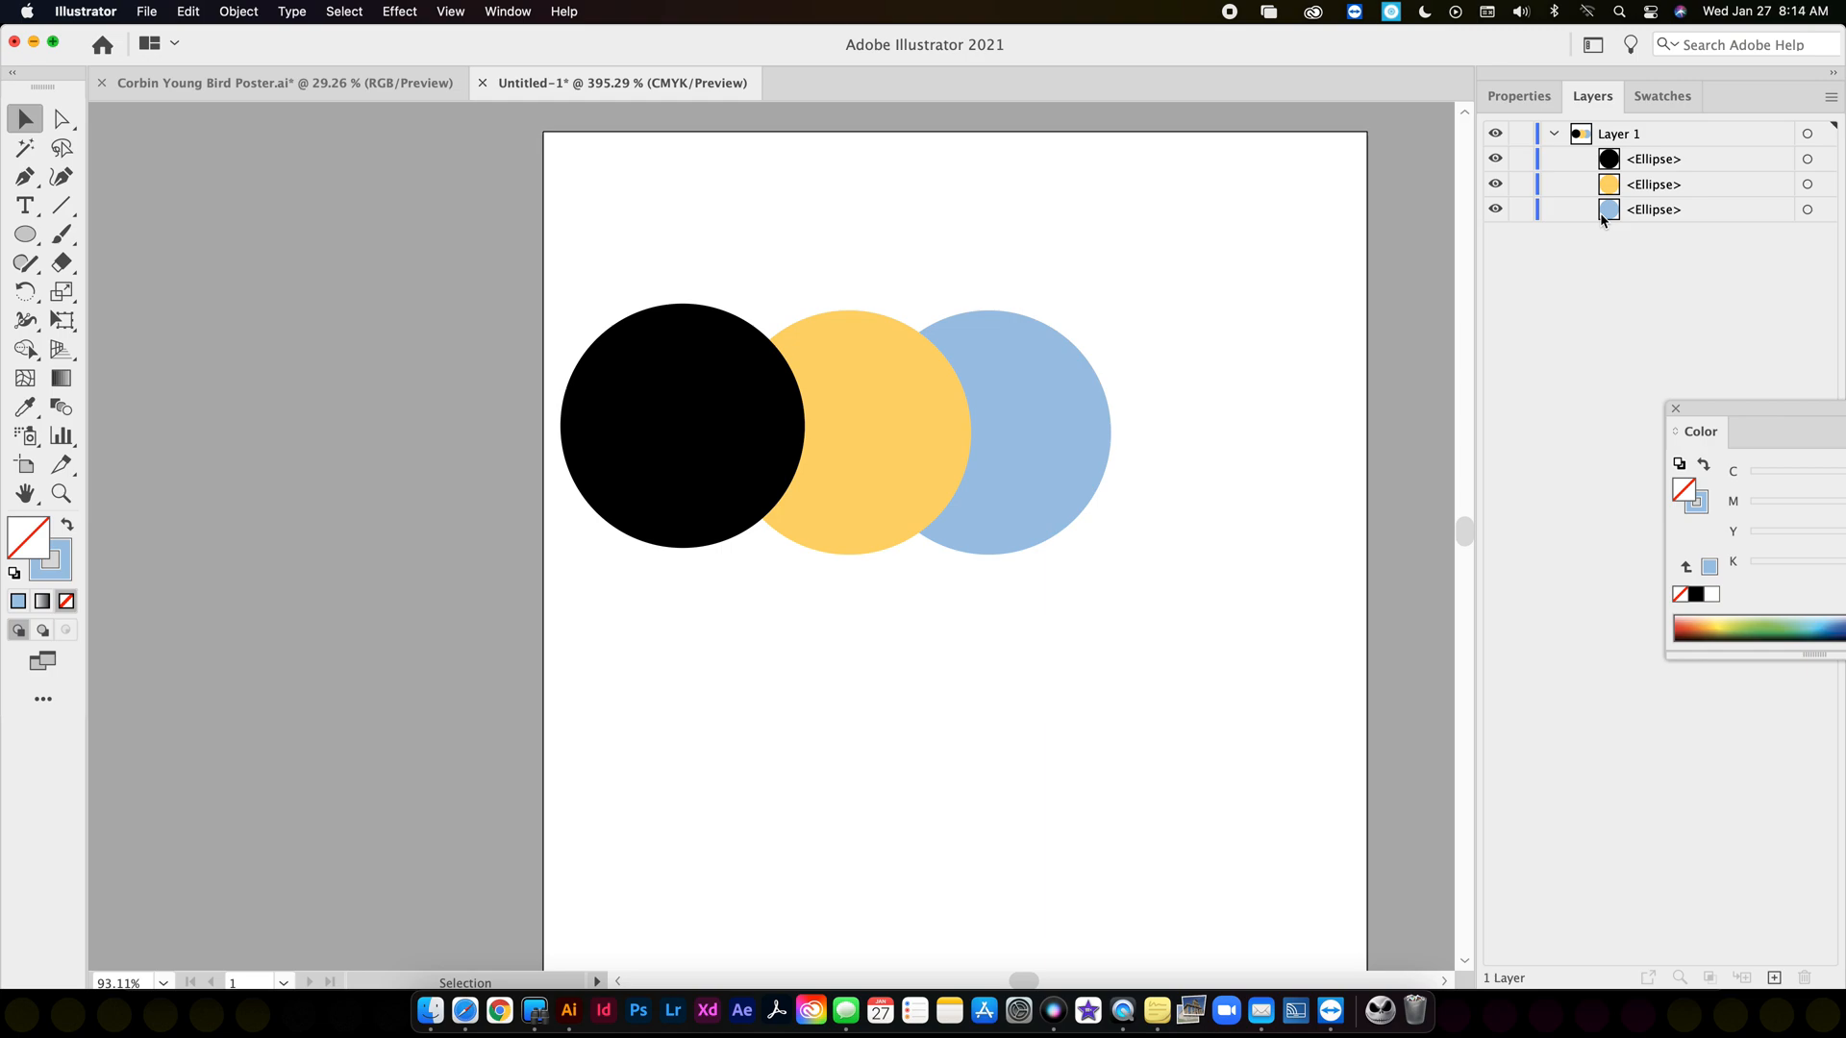
Paint a short light-blue arc inside the black circle with the Paintbrush.
click(61, 234)
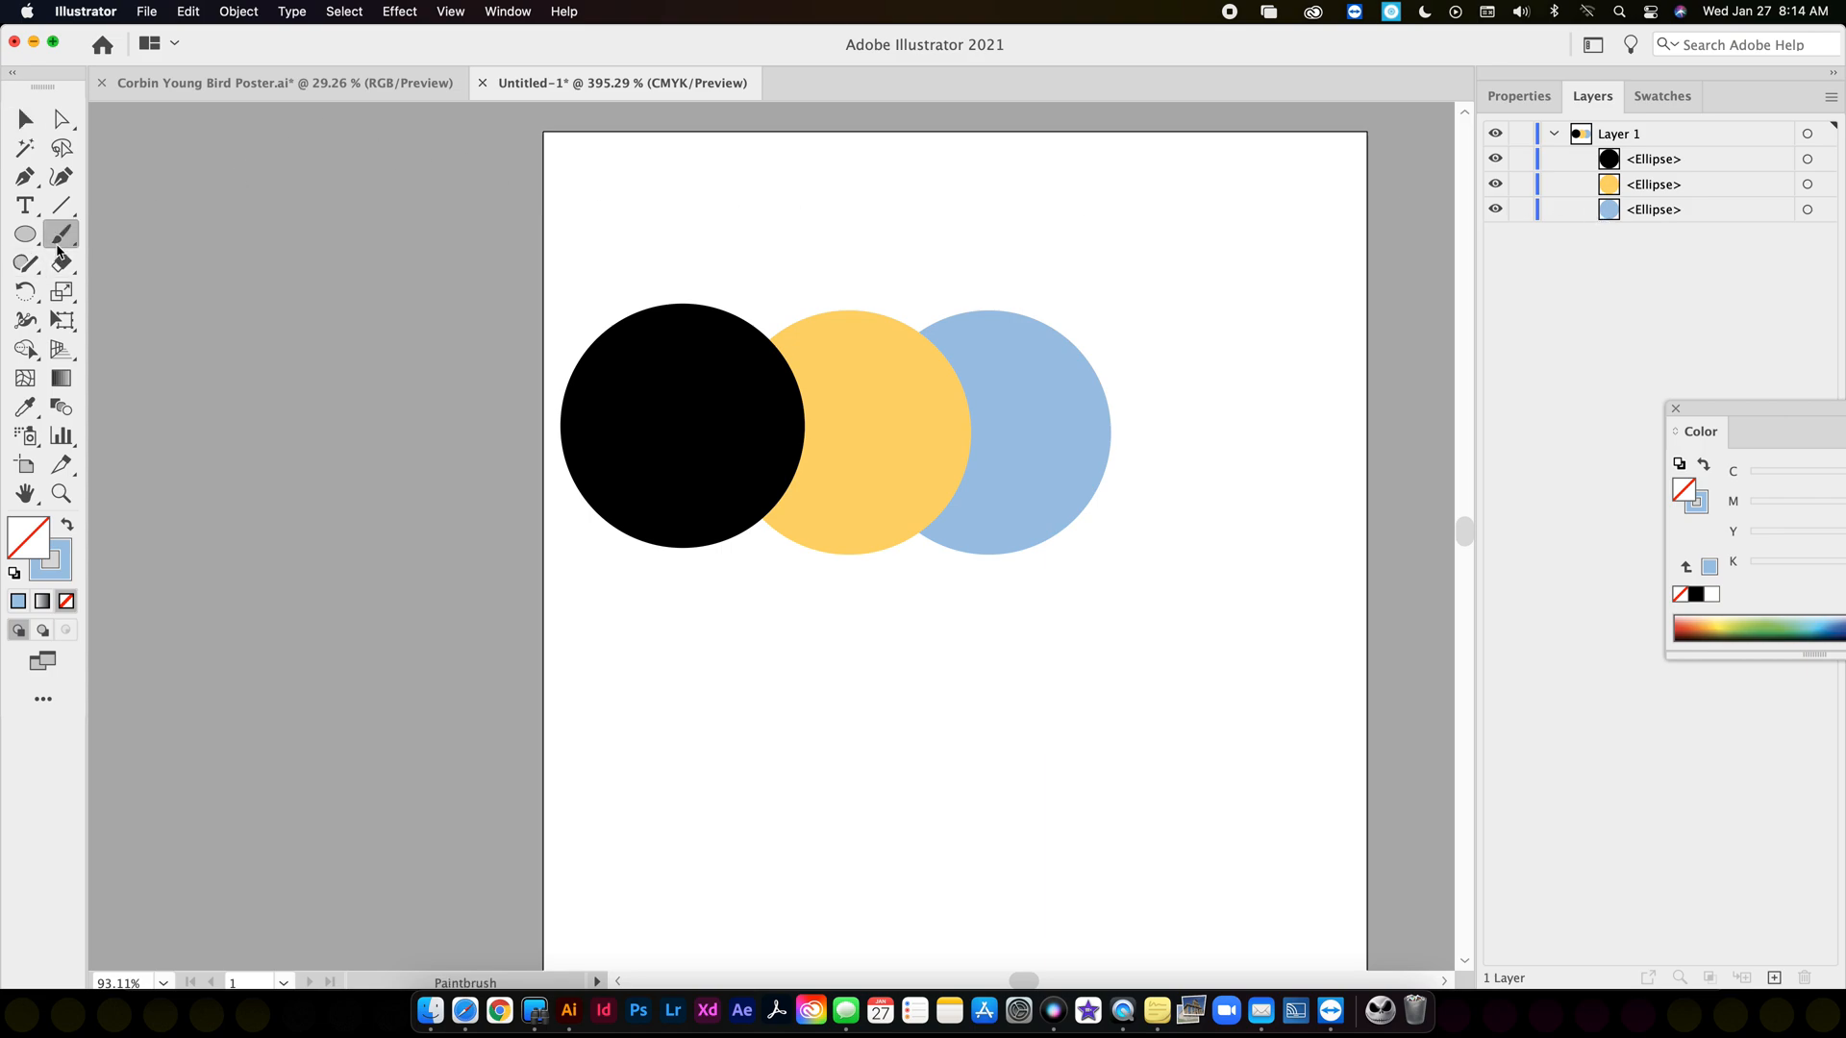
drag(654, 440, 745, 422)
click(25, 119)
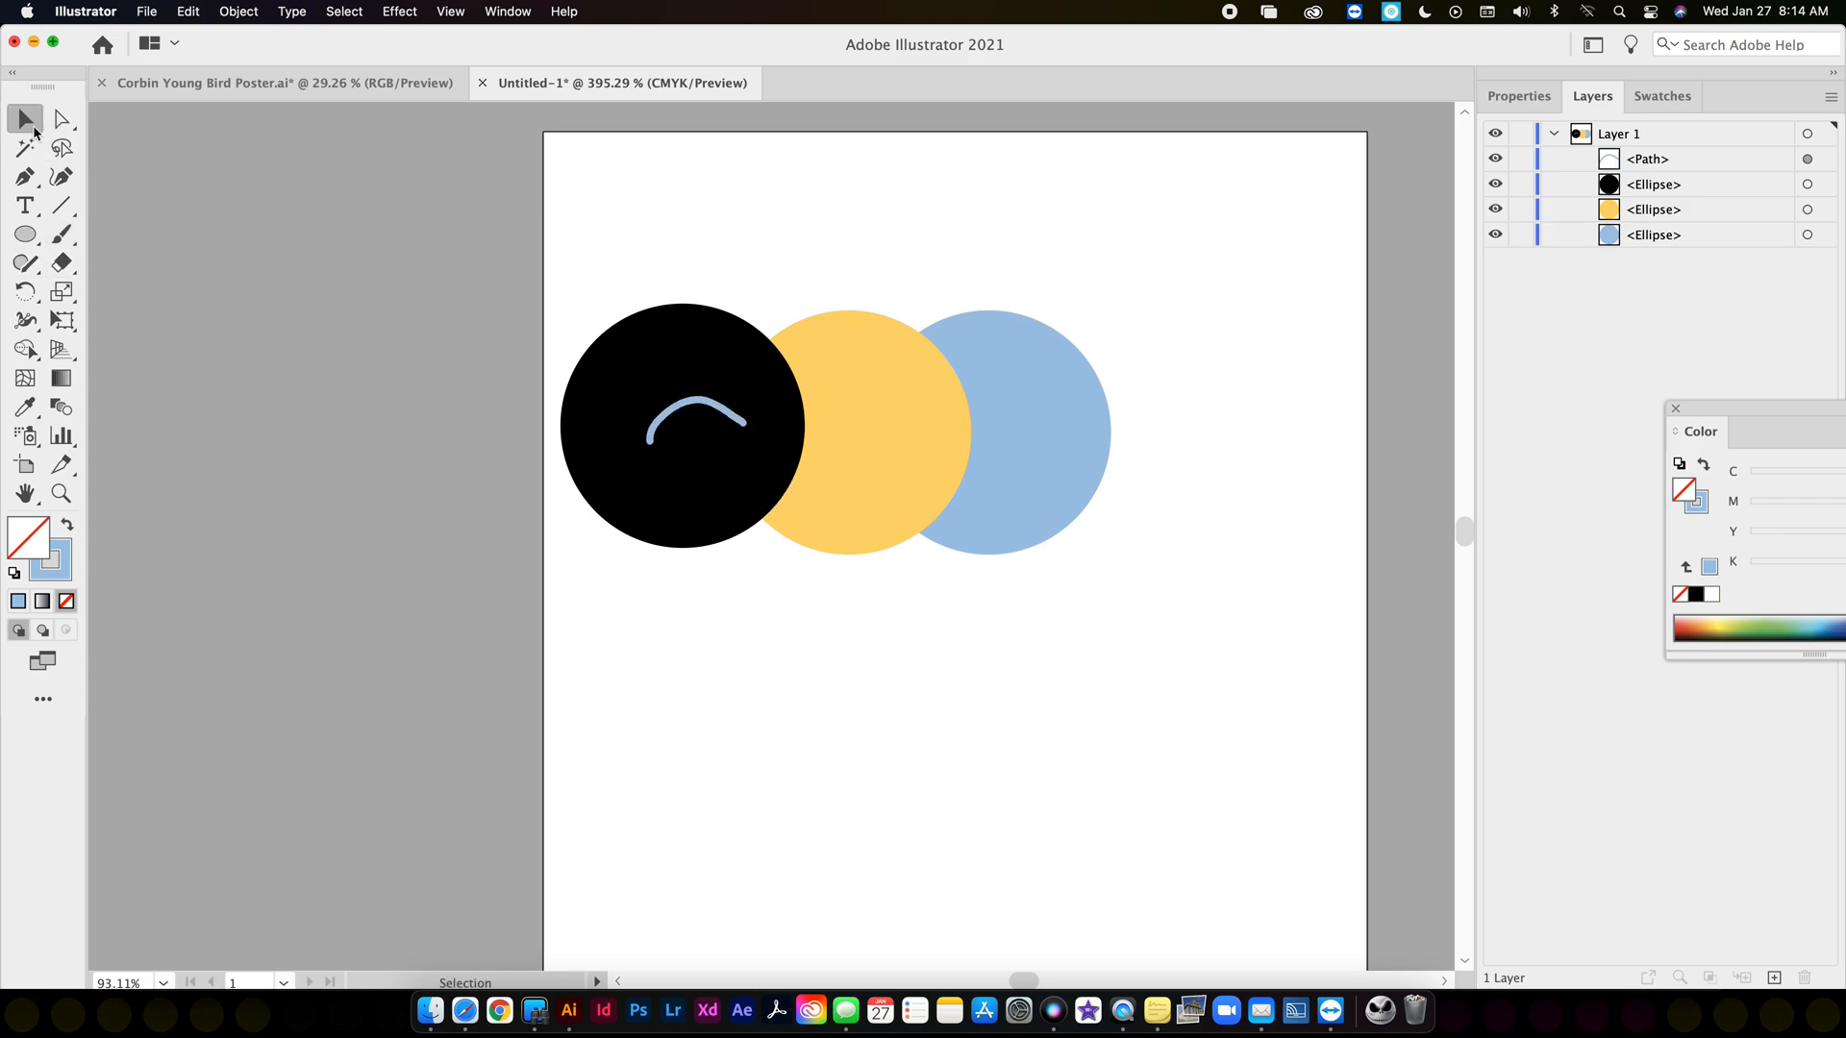
click(738, 426)
click(729, 415)
click(648, 352)
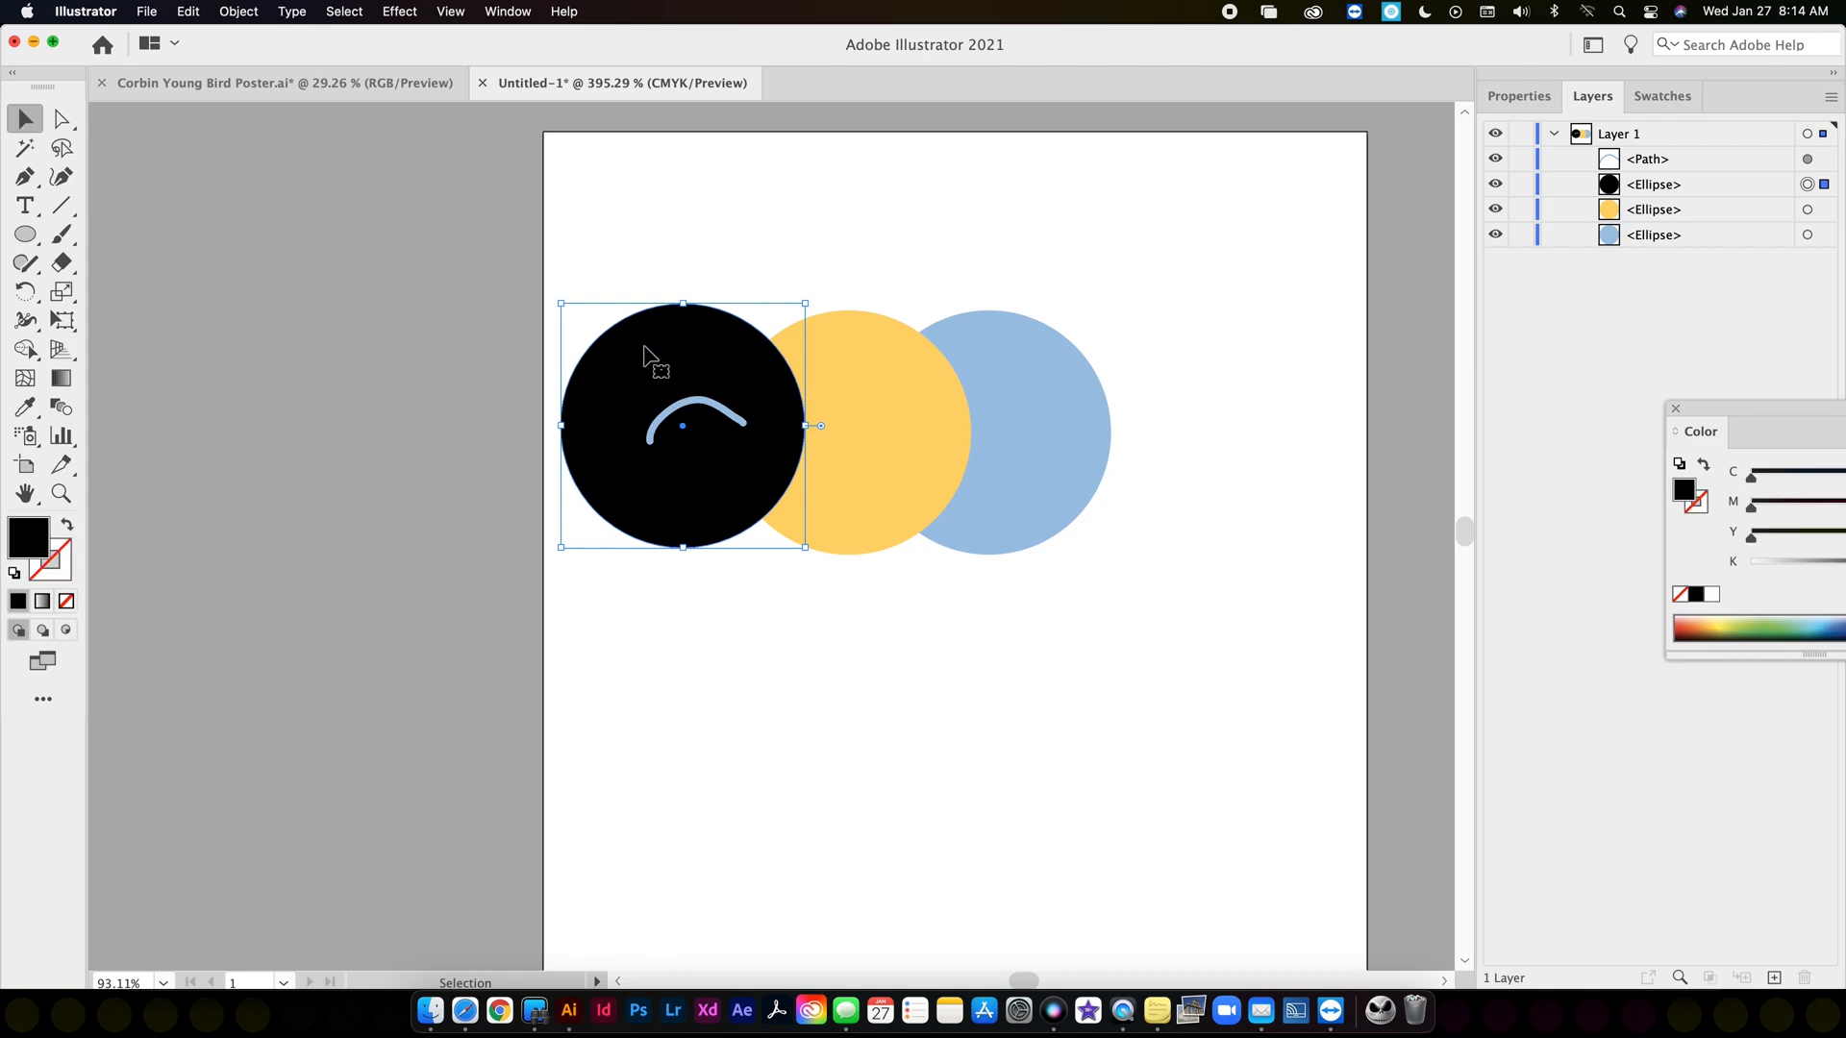
Send the painted arc to the back and shift the black circle down slightly, level with the yellow one.
click(698, 402)
click(238, 11)
mouse_move(289, 61)
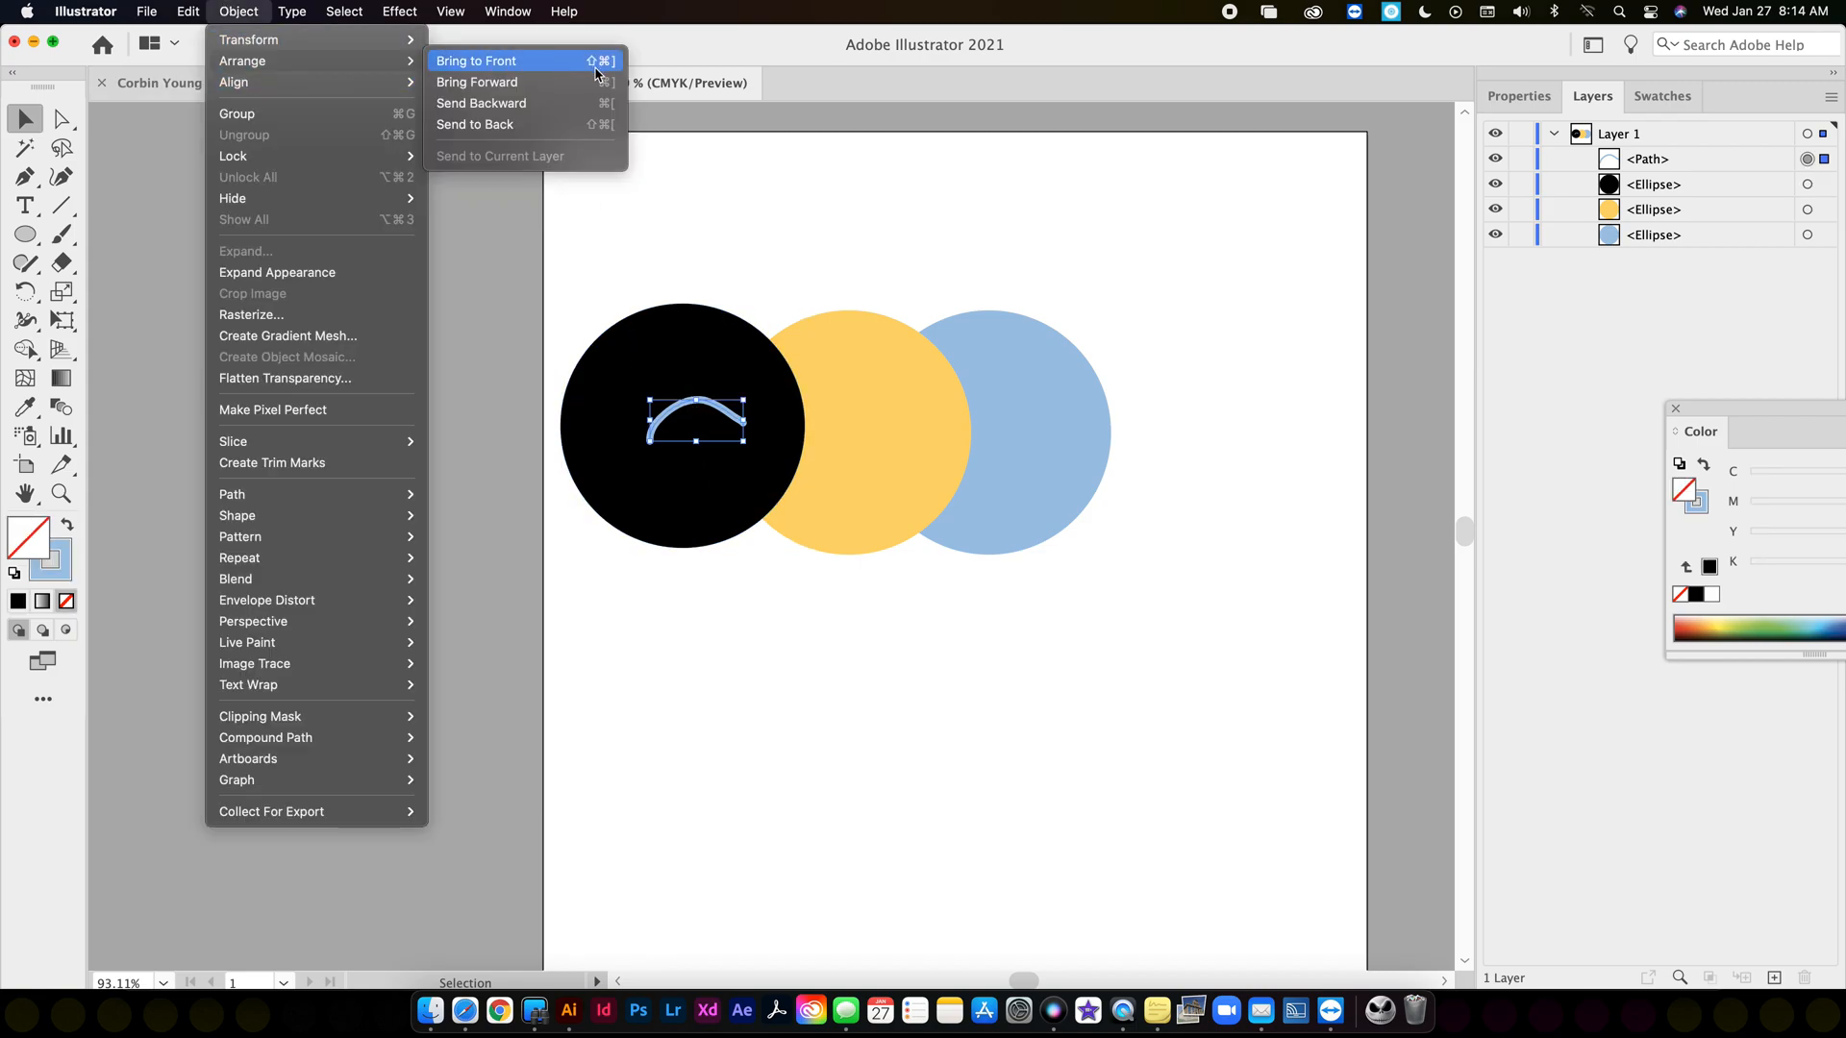
click(475, 124)
click(706, 470)
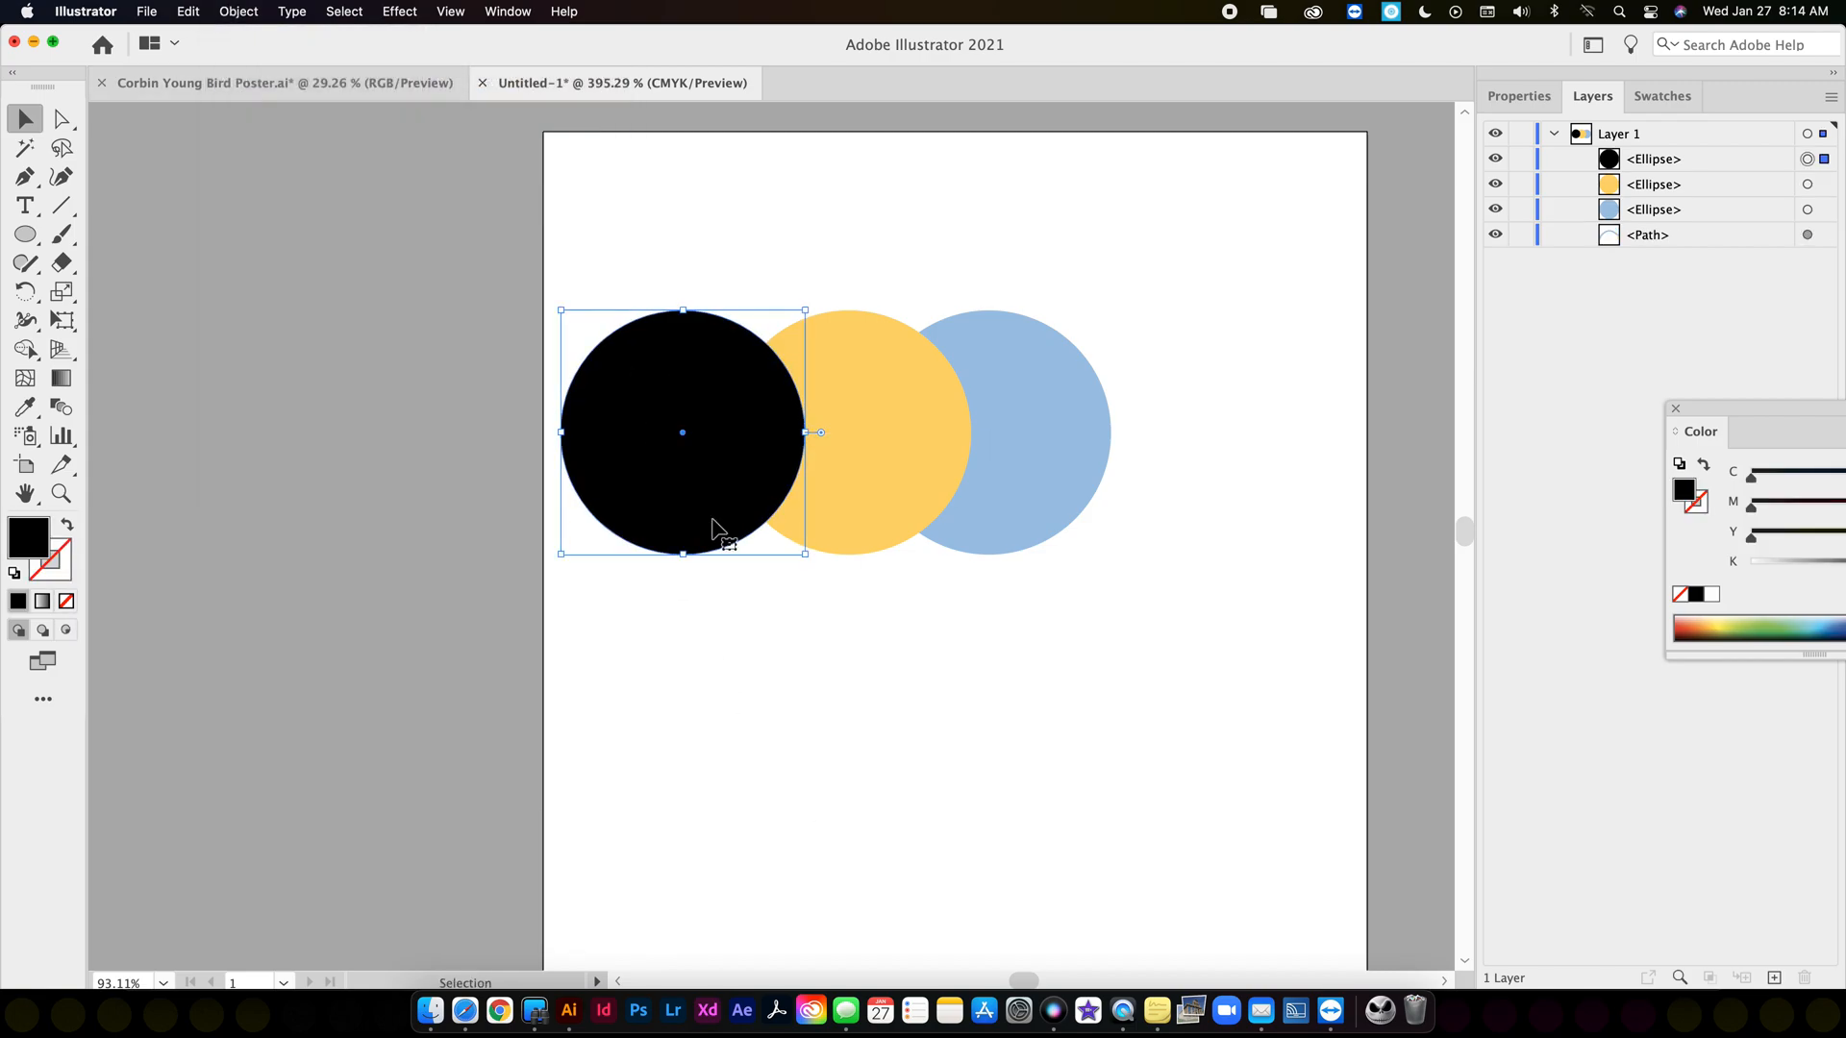
Move the arc's path back to the top of Layer 1's stack, then collapse and re-expand the layer.
drag(1646, 234, 1642, 154)
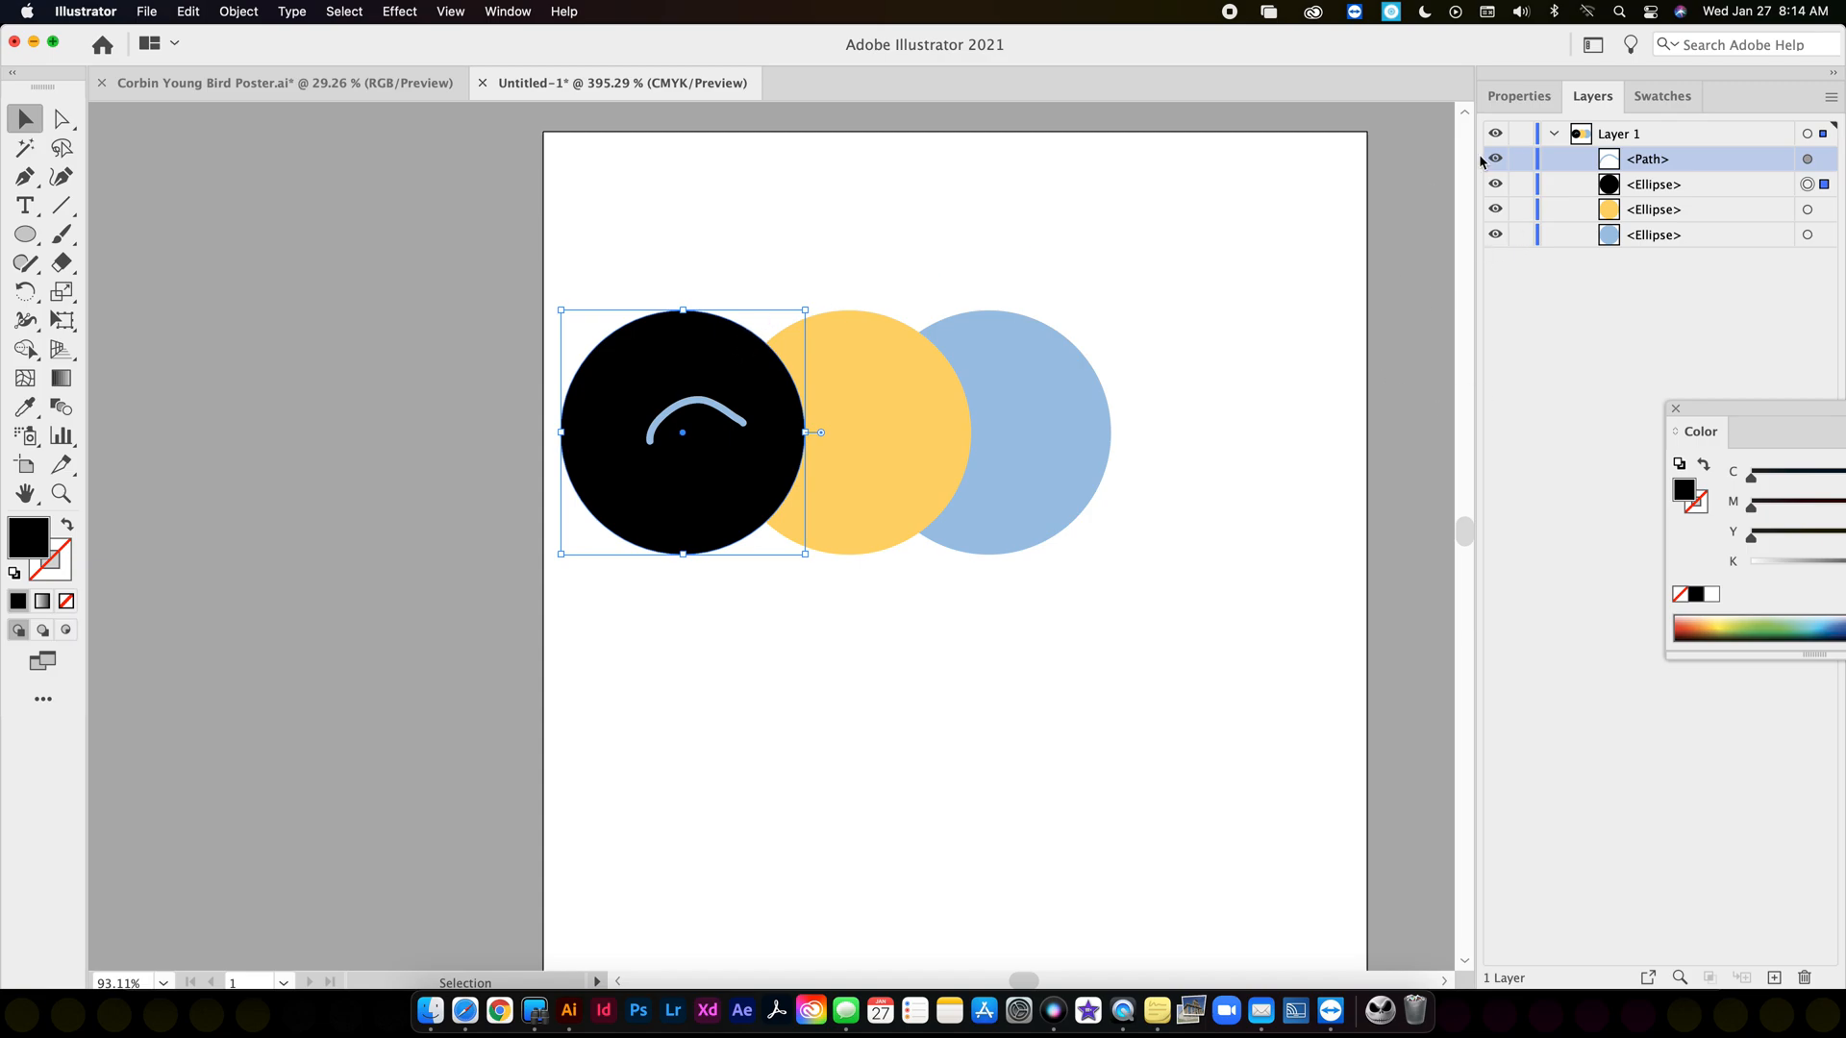
click(1555, 135)
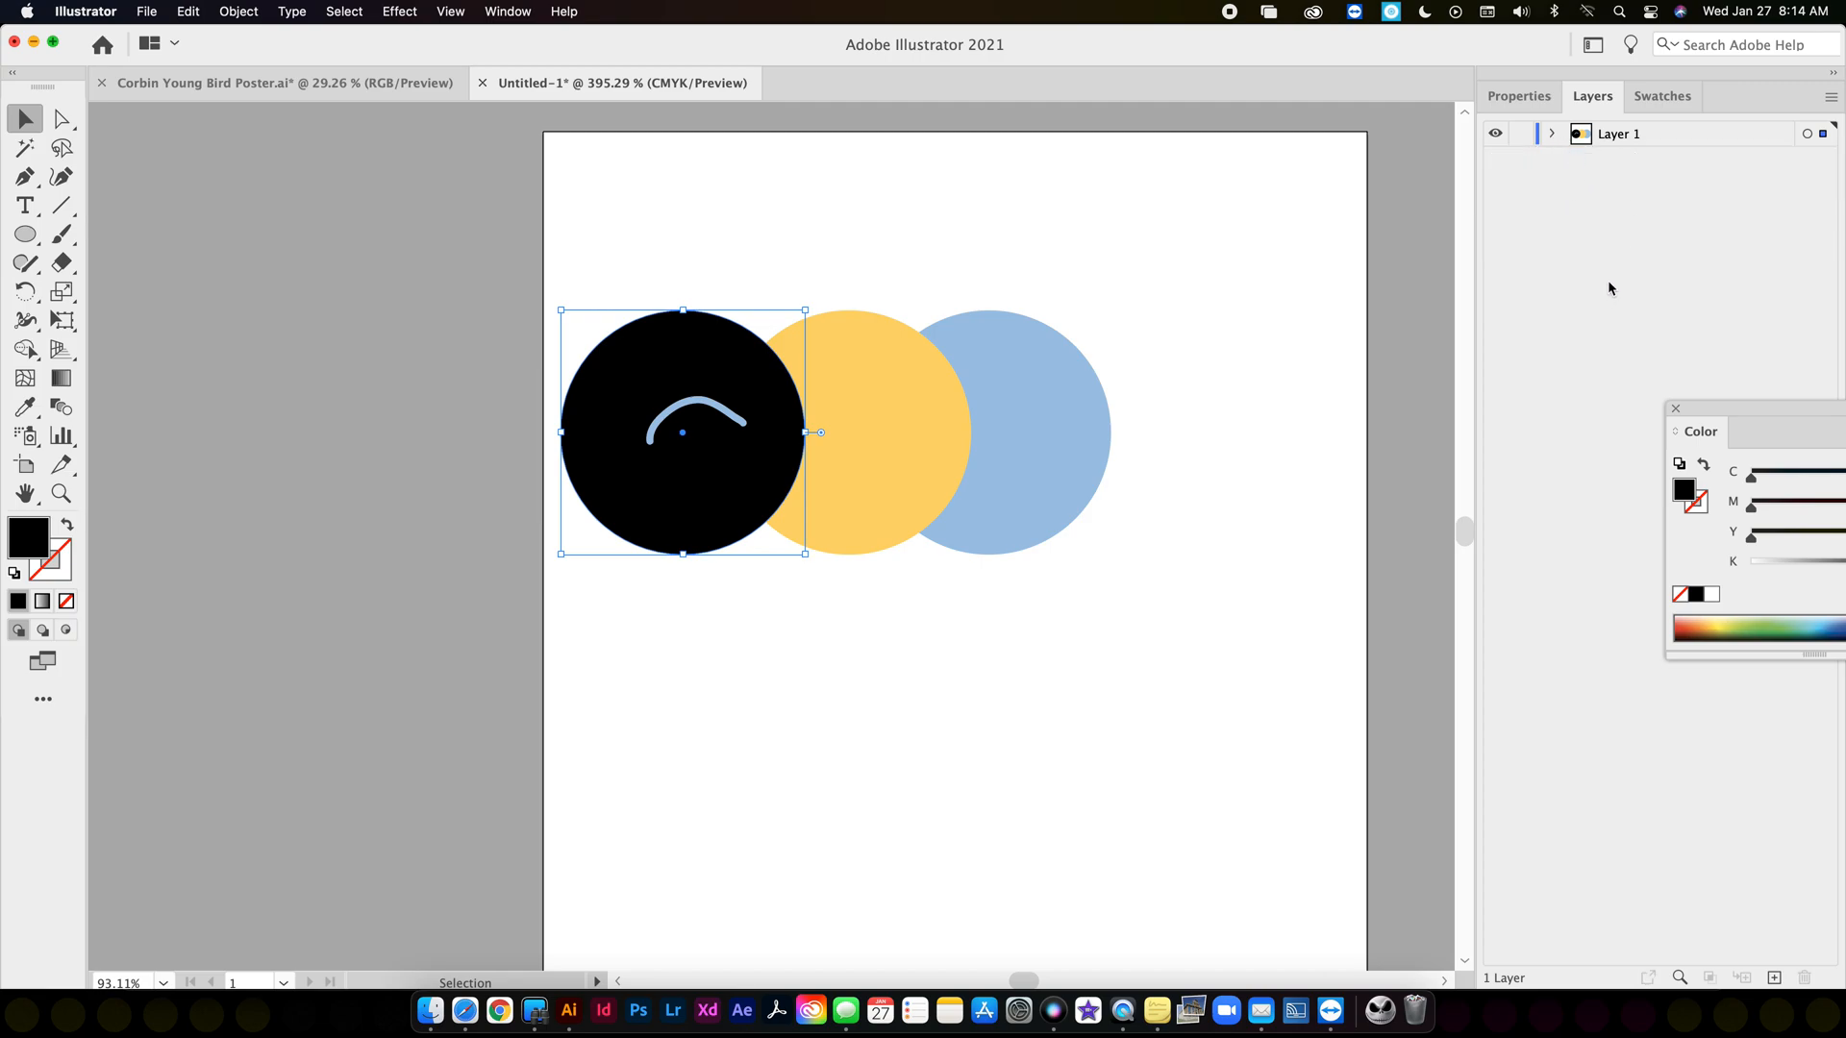
click(1555, 135)
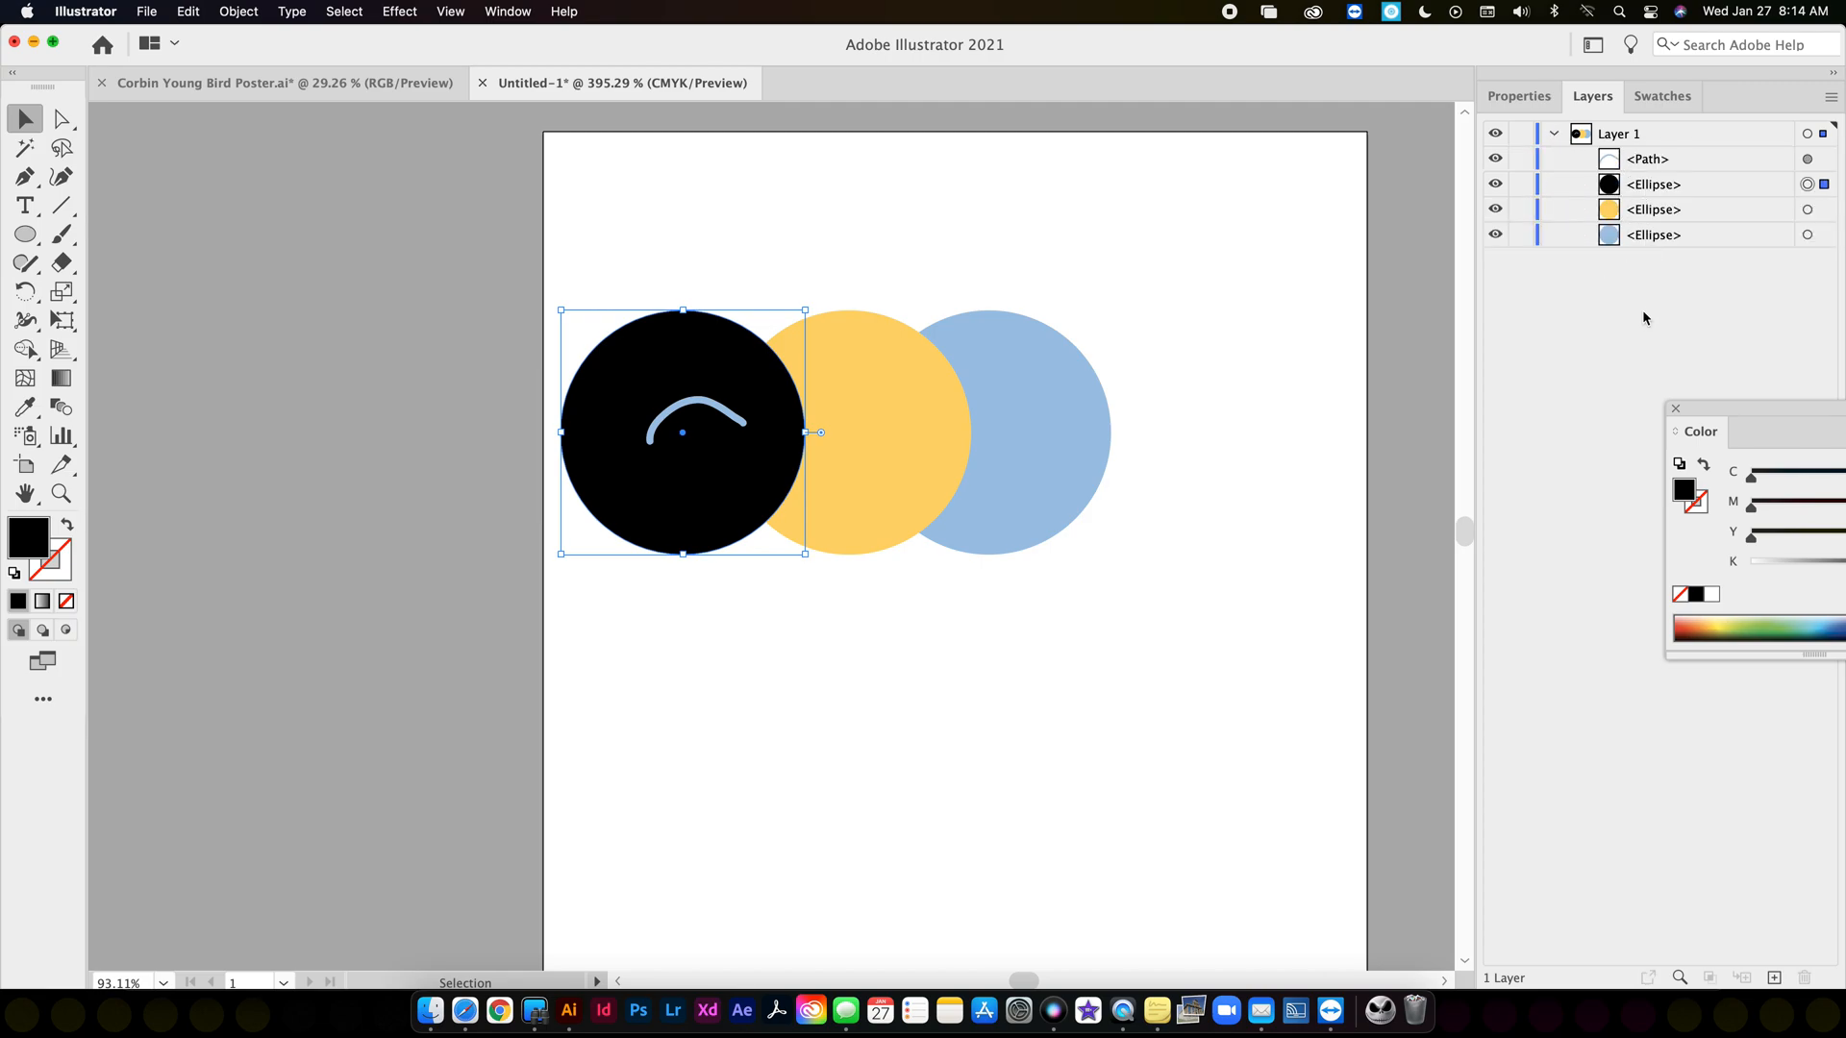
Delete all artwork from the artboard and draw one large black ellipse in its place.
drag(612, 233, 1152, 615)
key(Delete)
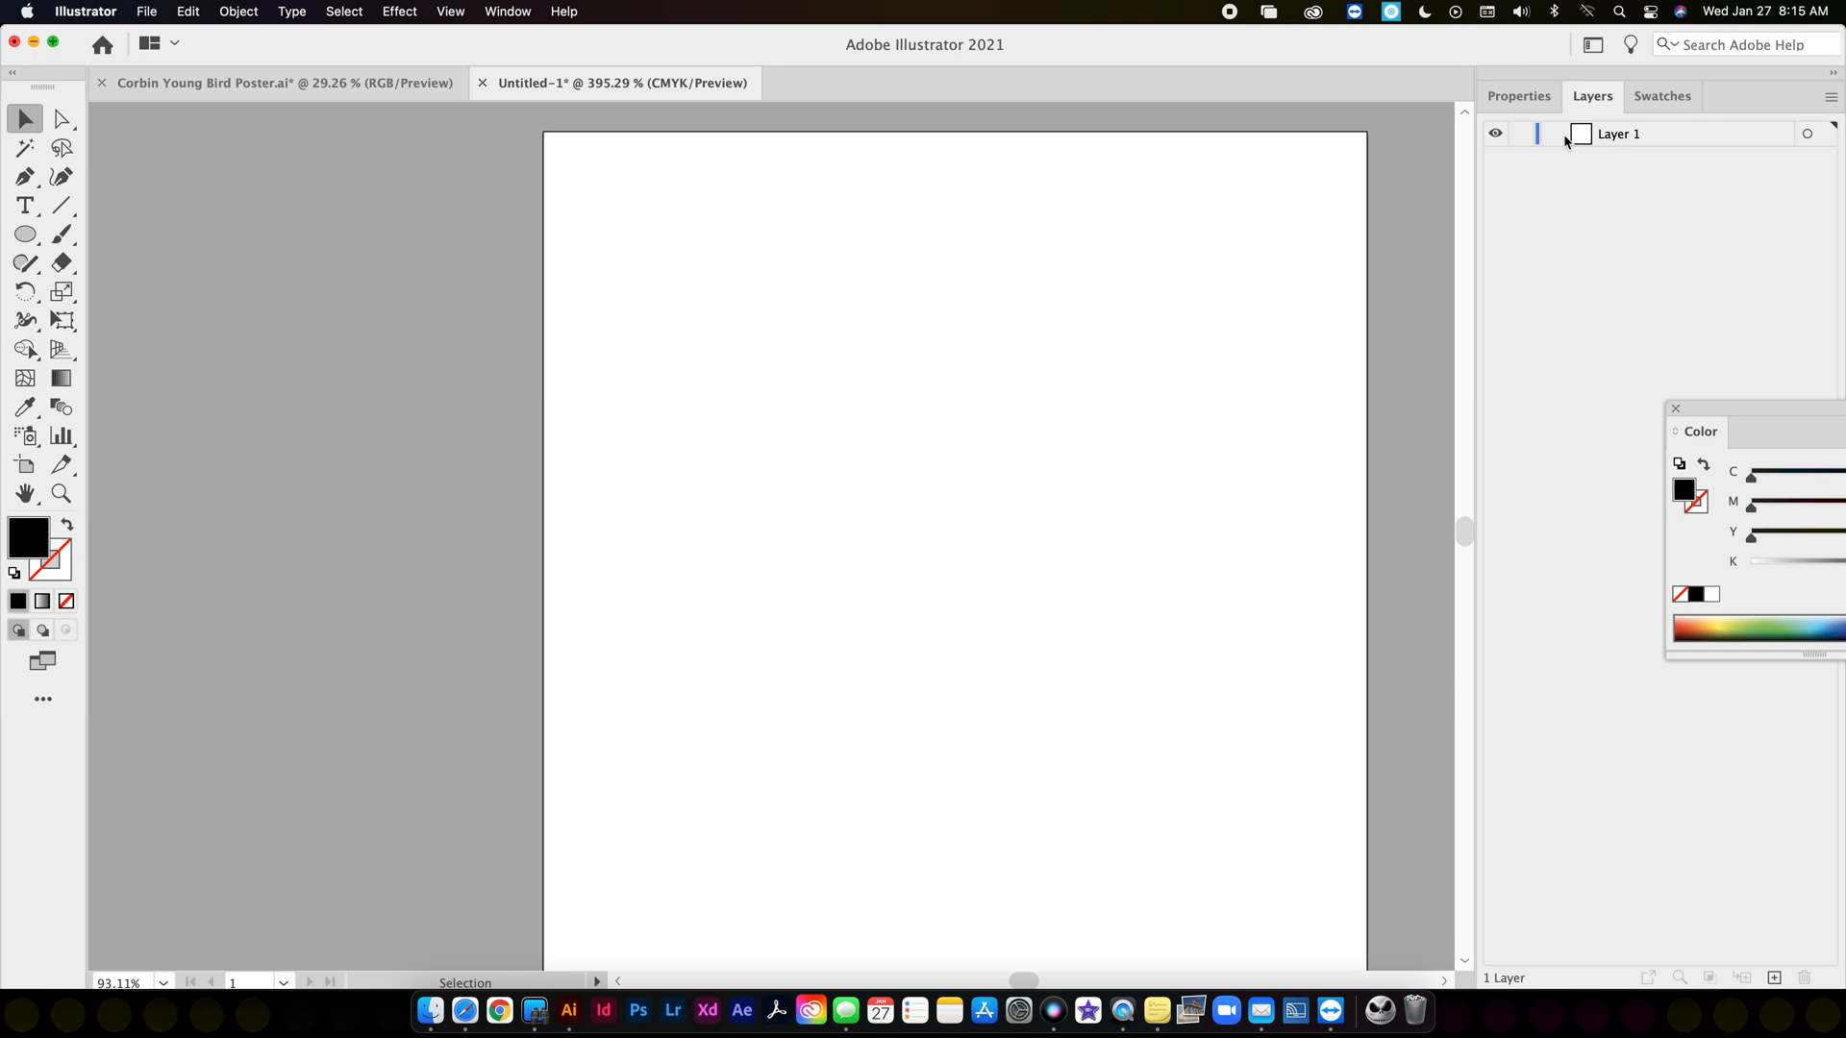
click(25, 234)
drag(665, 287, 1238, 816)
click(147, 11)
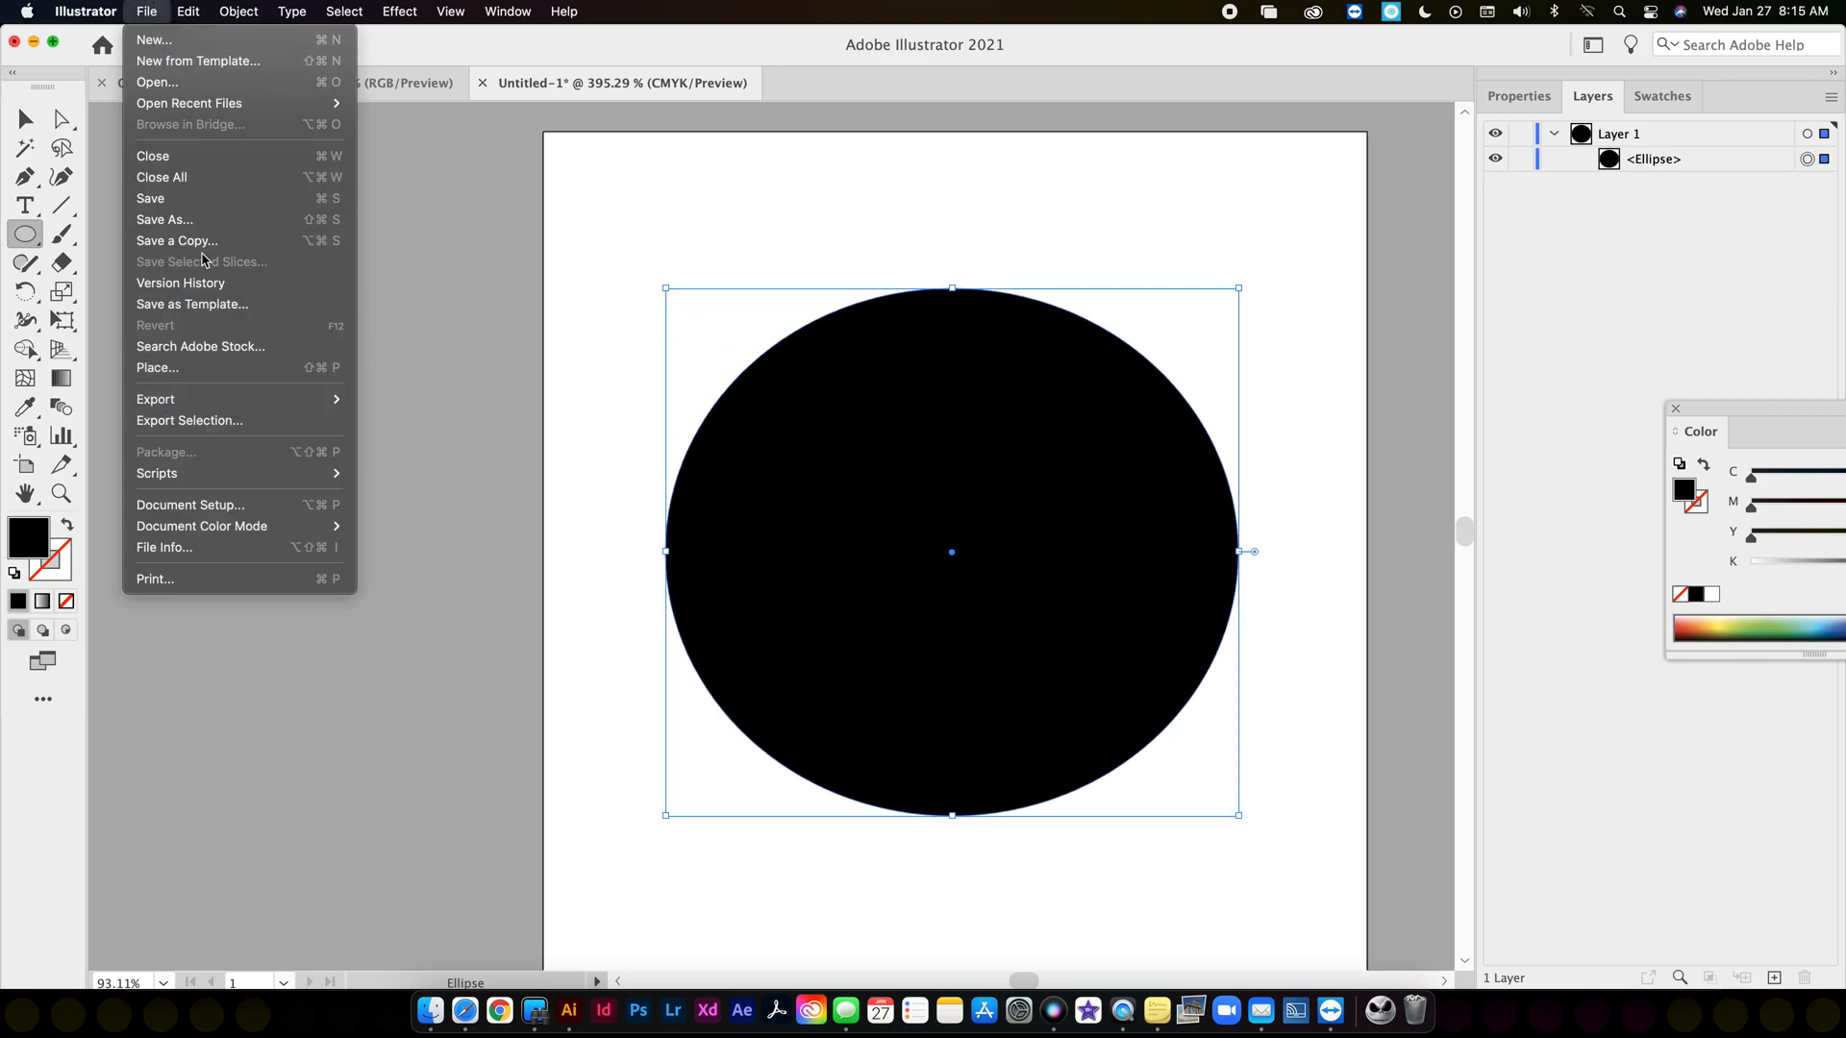
click(183, 219)
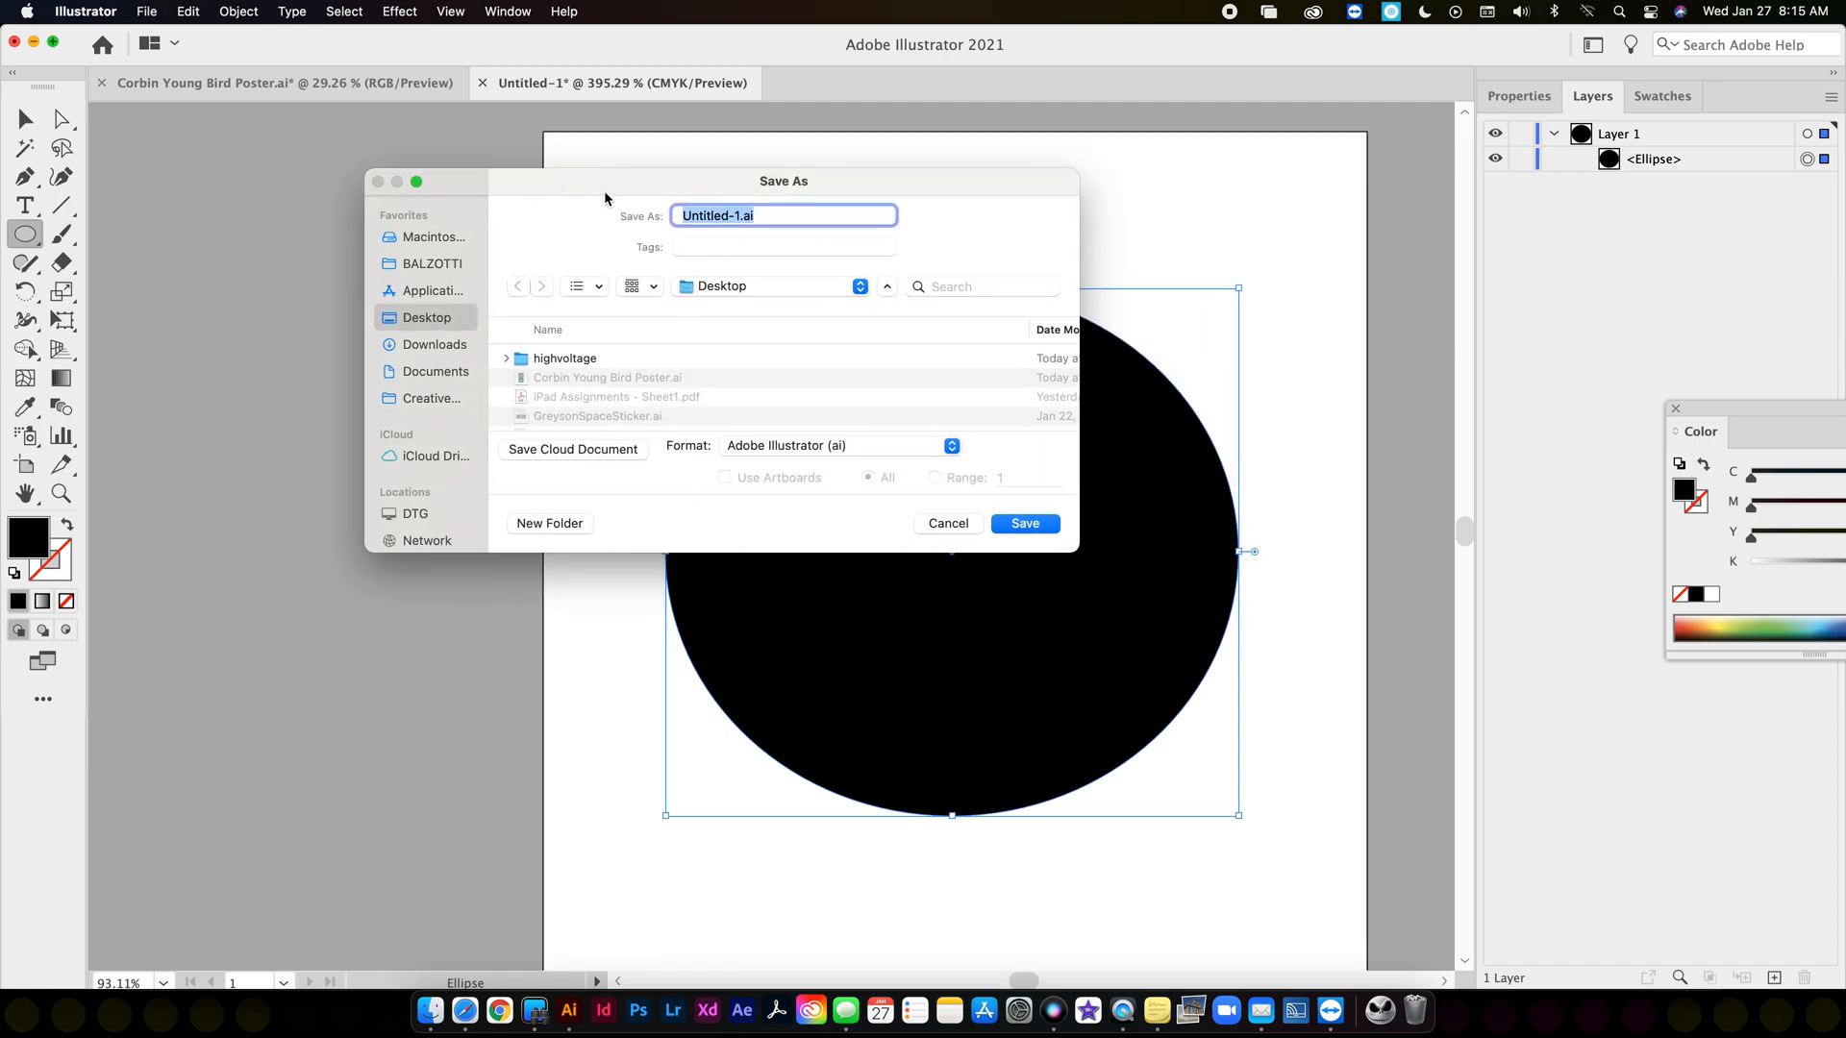
click(785, 454)
click(801, 512)
click(1004, 530)
Save the document to the Desktop as Untitled-1 in Adobe PDF format, using the Illustrator Default preset.
click(144, 10)
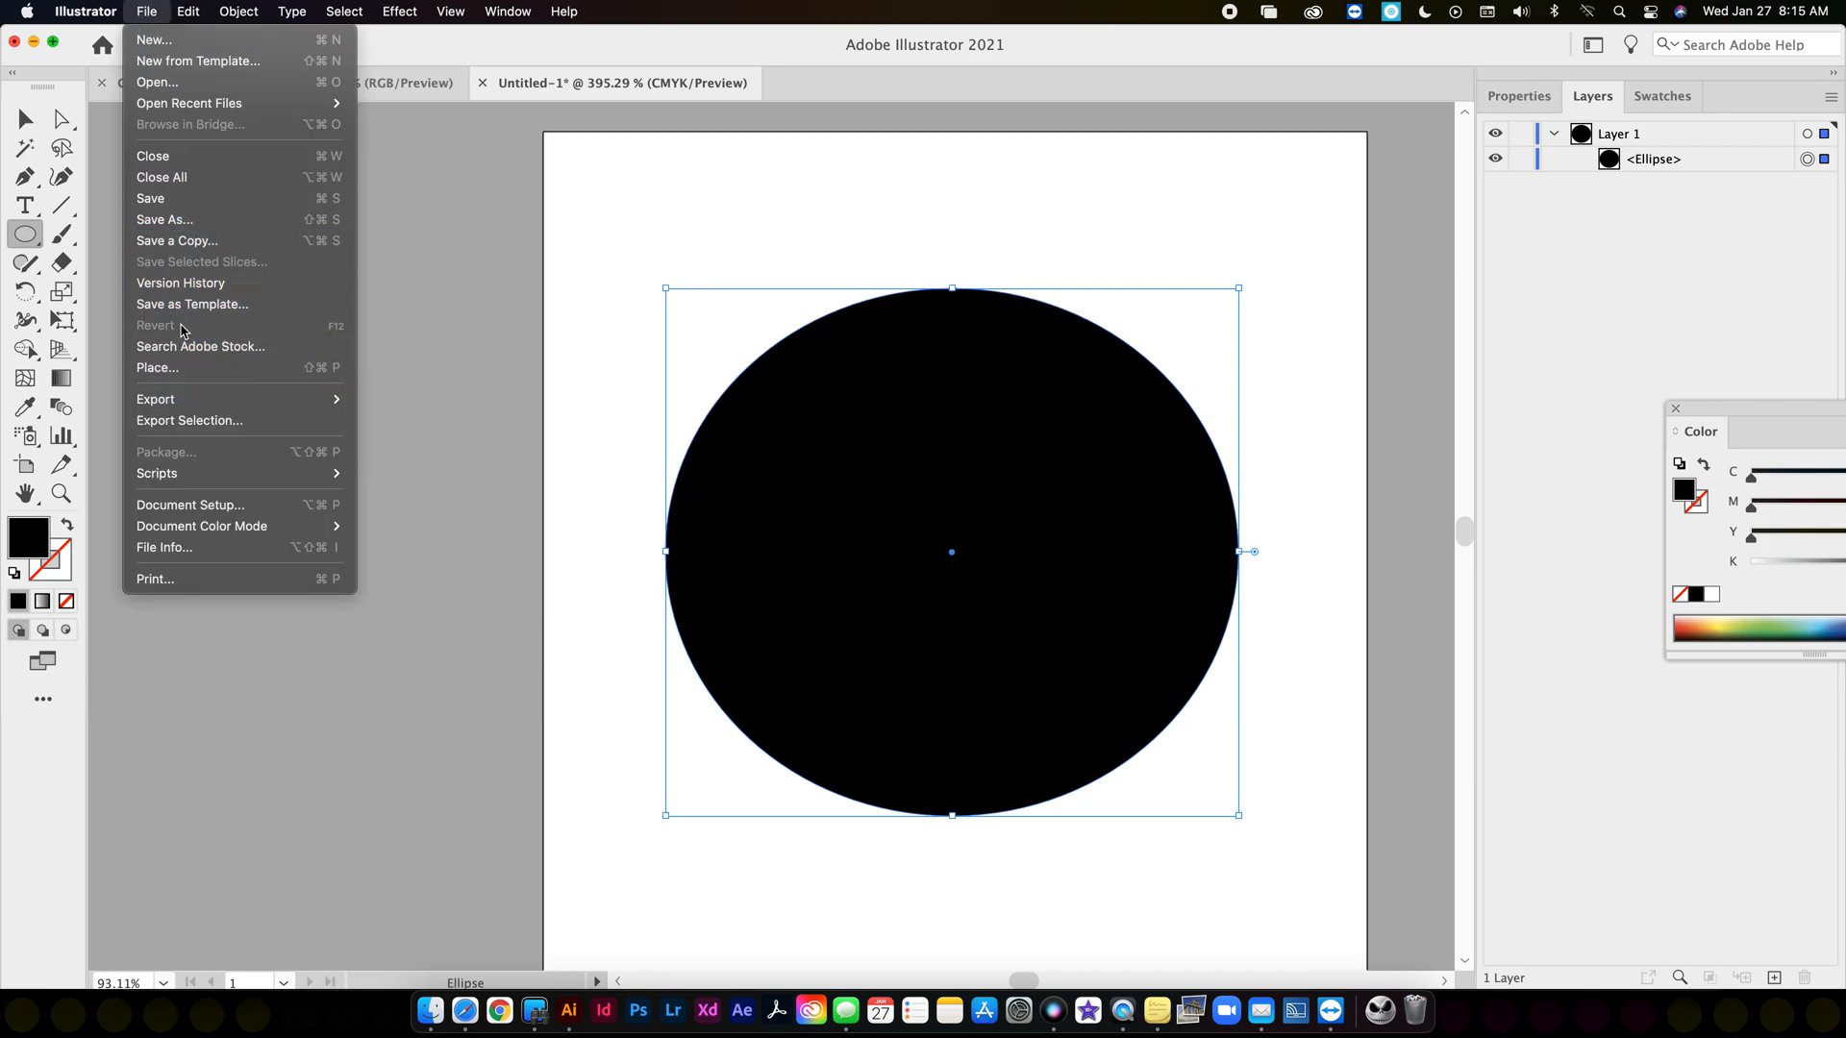
click(188, 228)
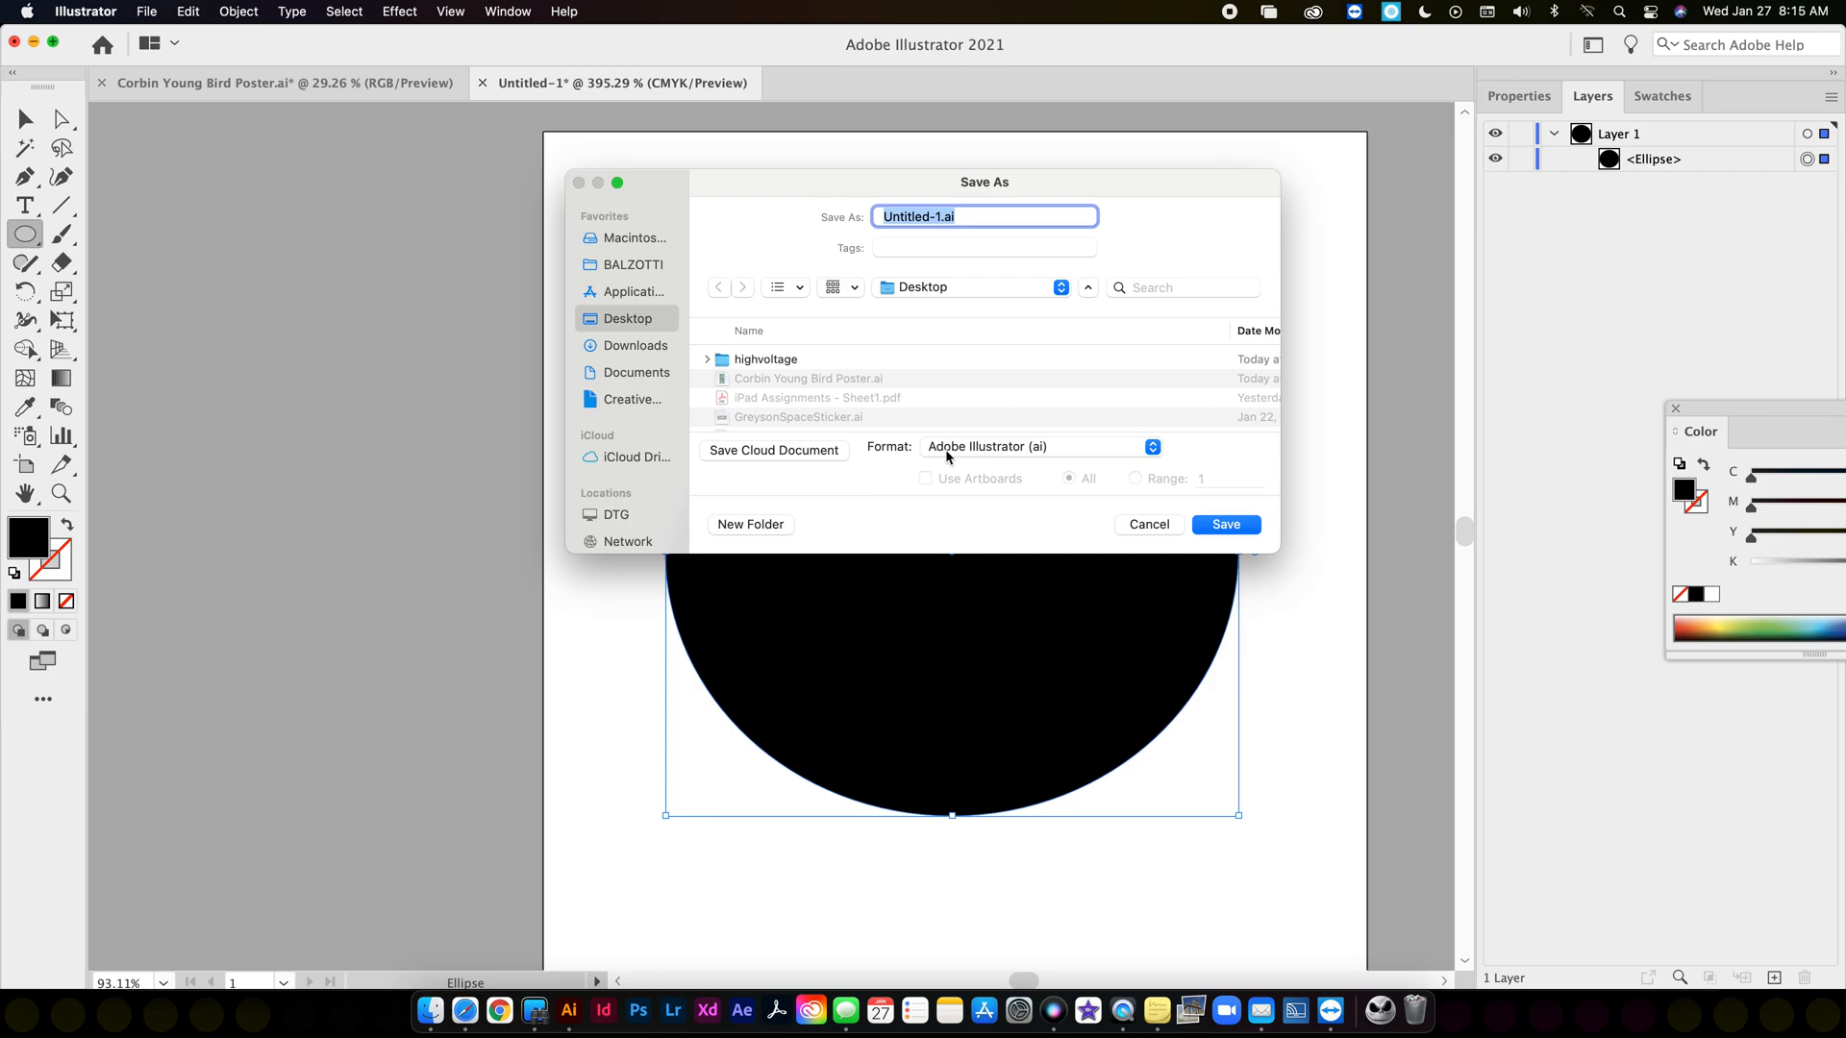
click(945, 452)
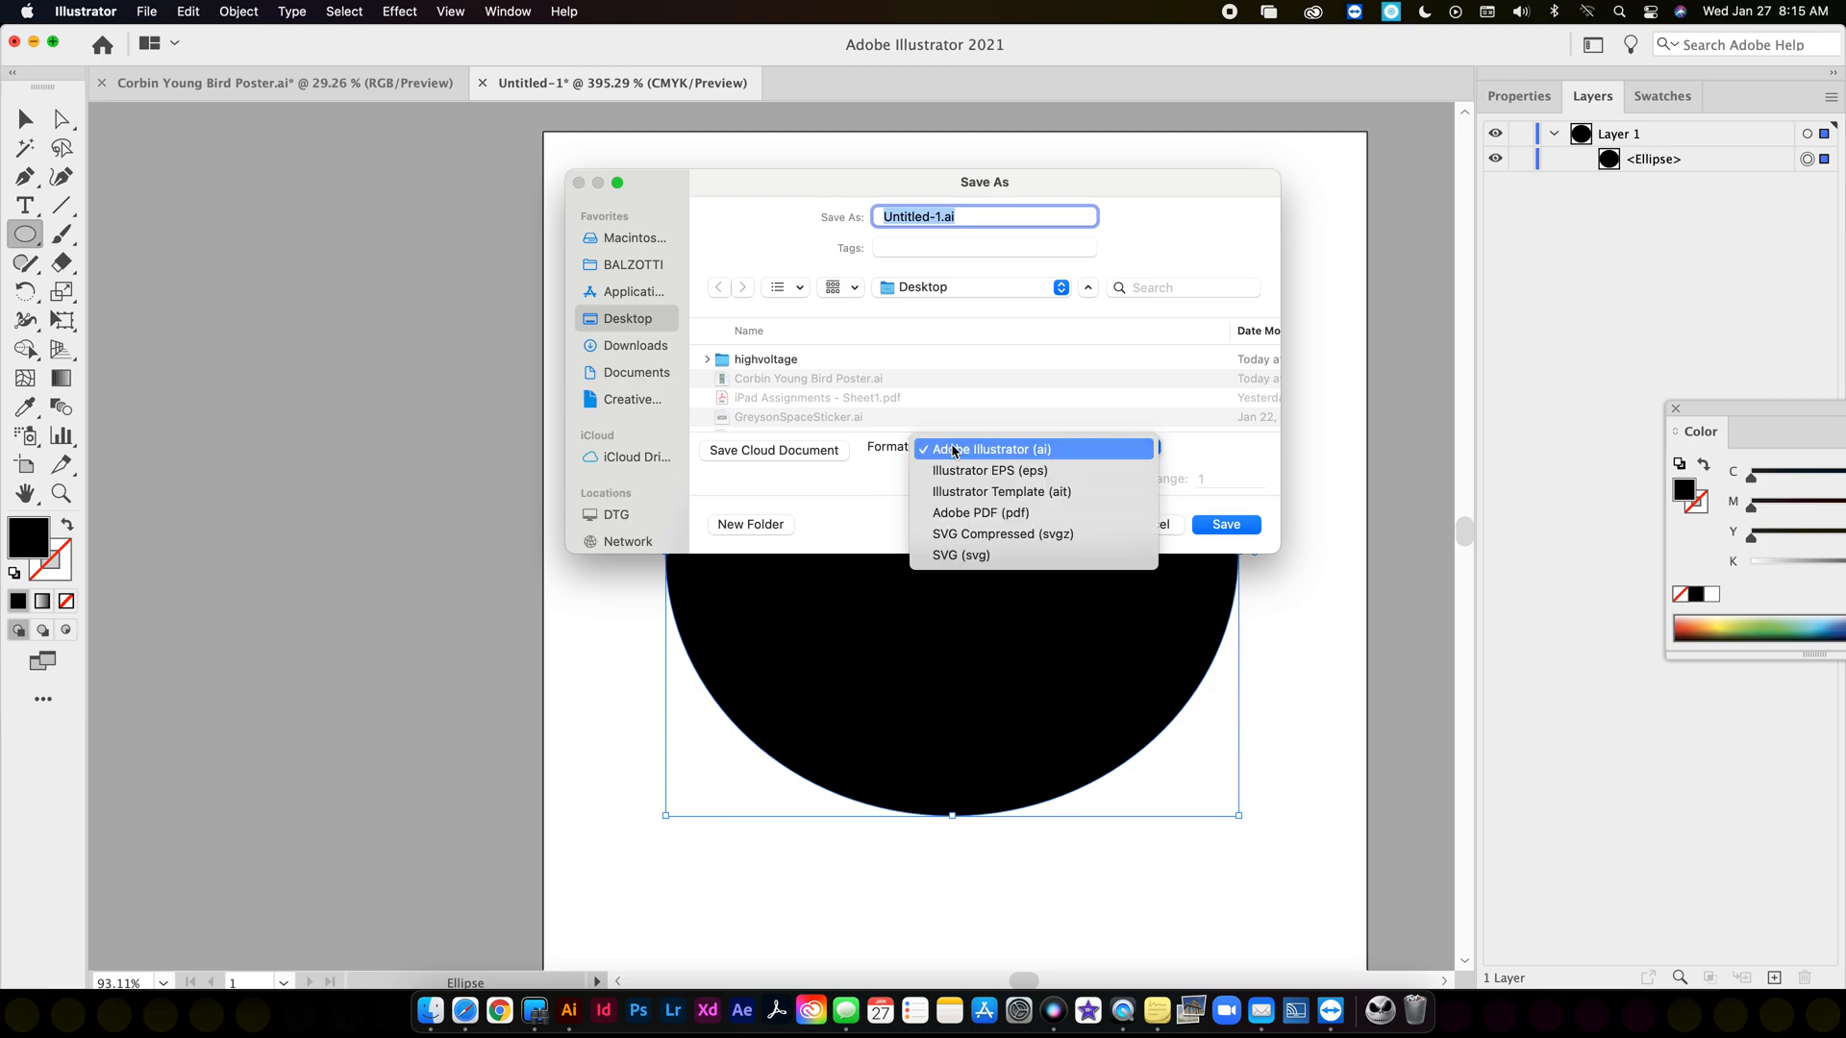
click(876, 500)
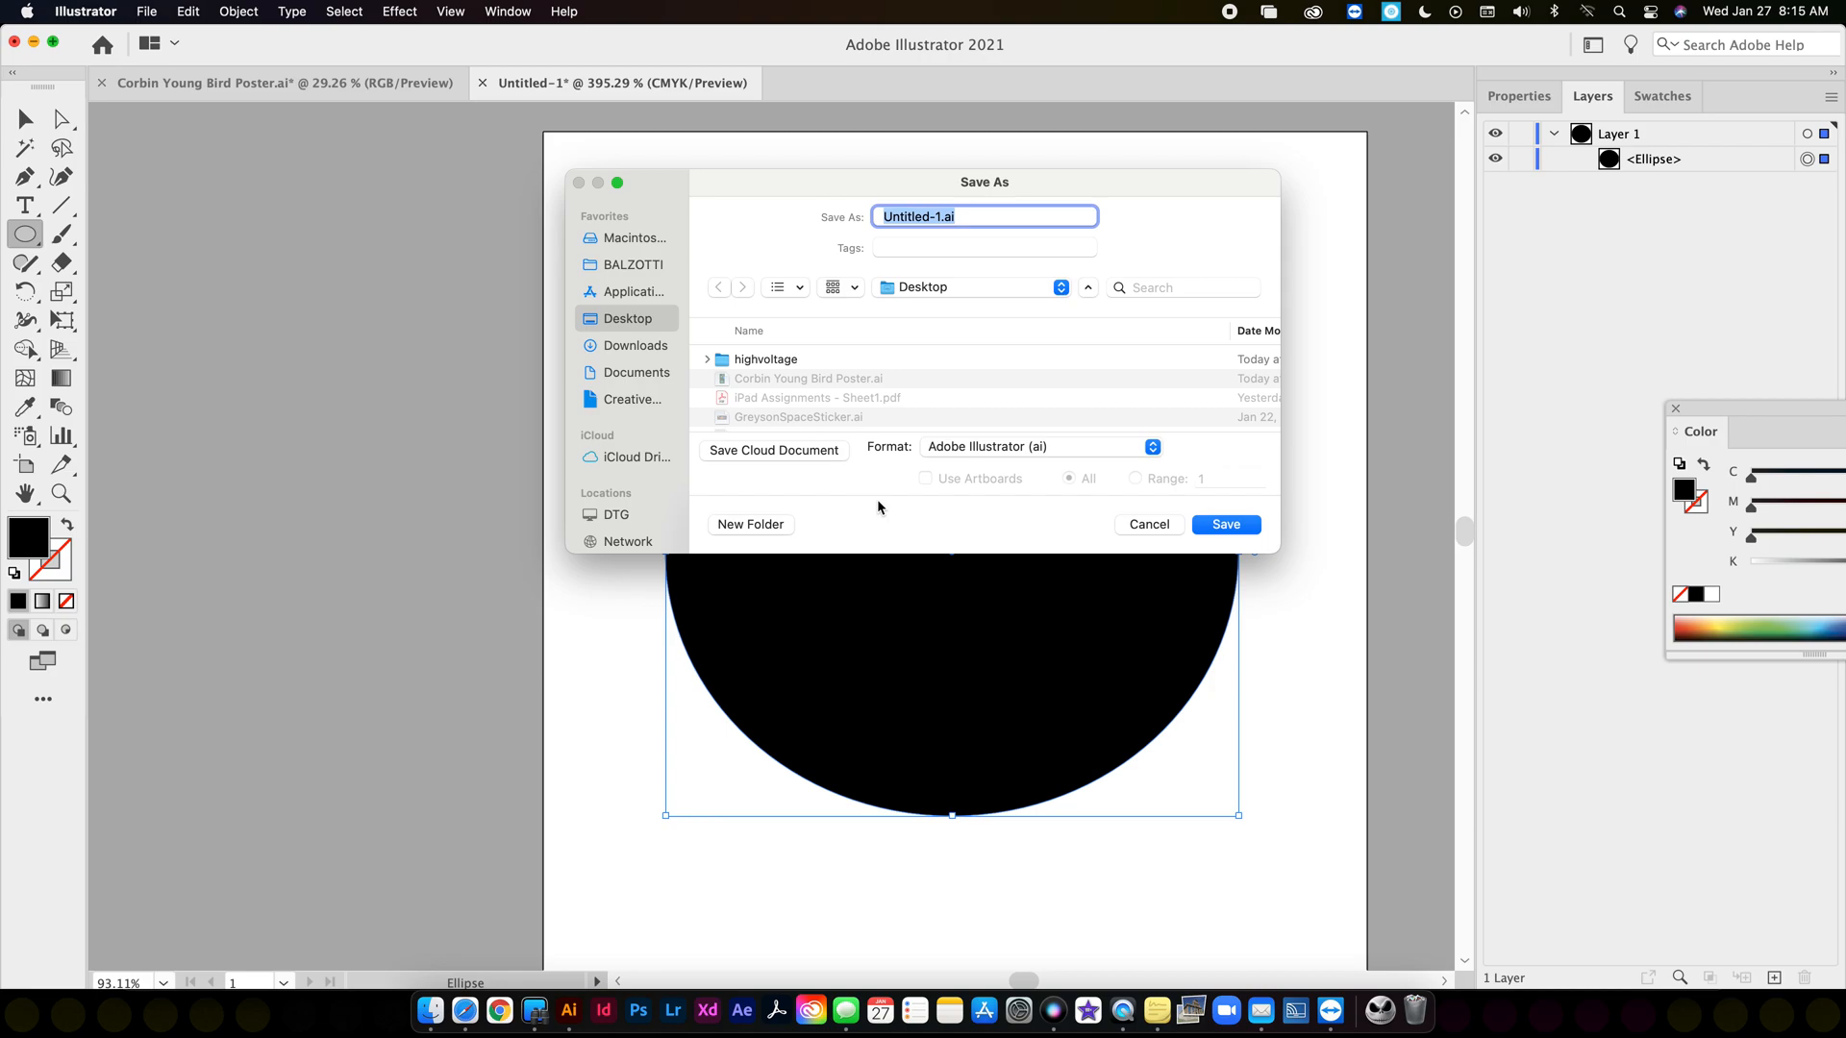
click(976, 448)
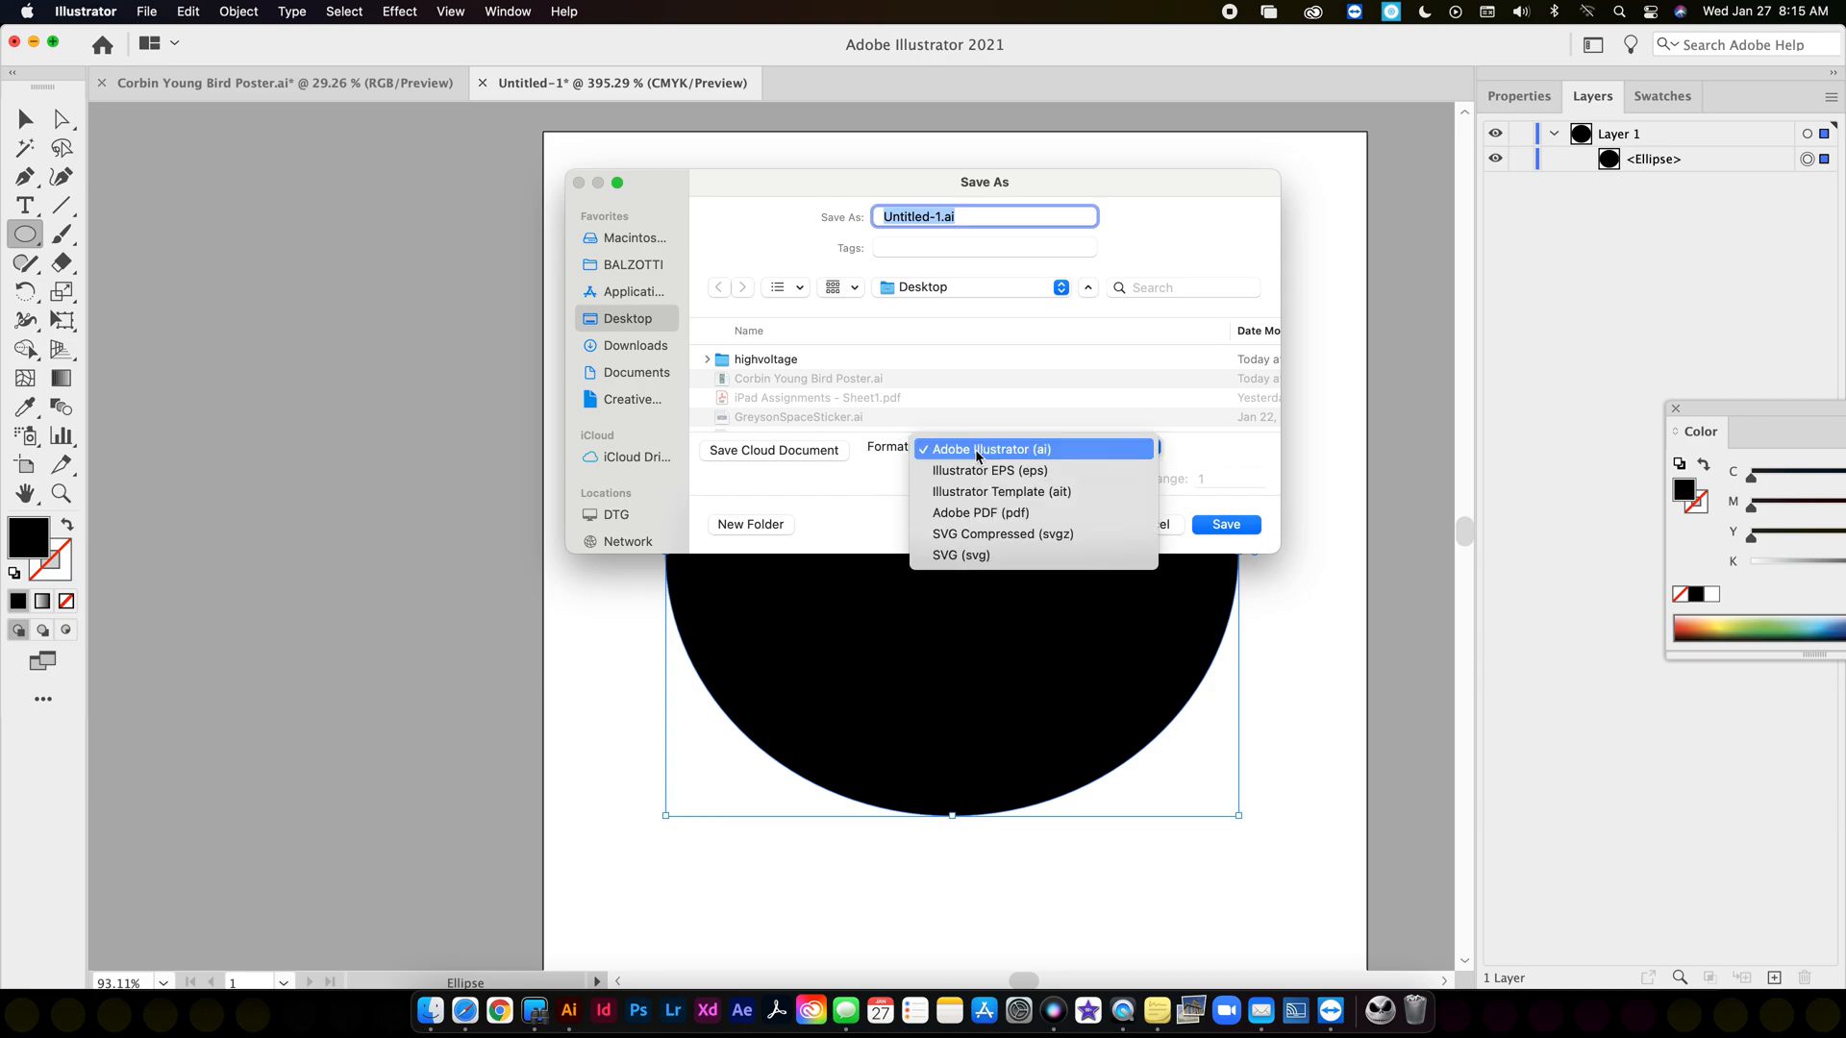
click(986, 512)
click(1256, 531)
drag(967, 352, 473, 88)
drag(584, 101, 702, 118)
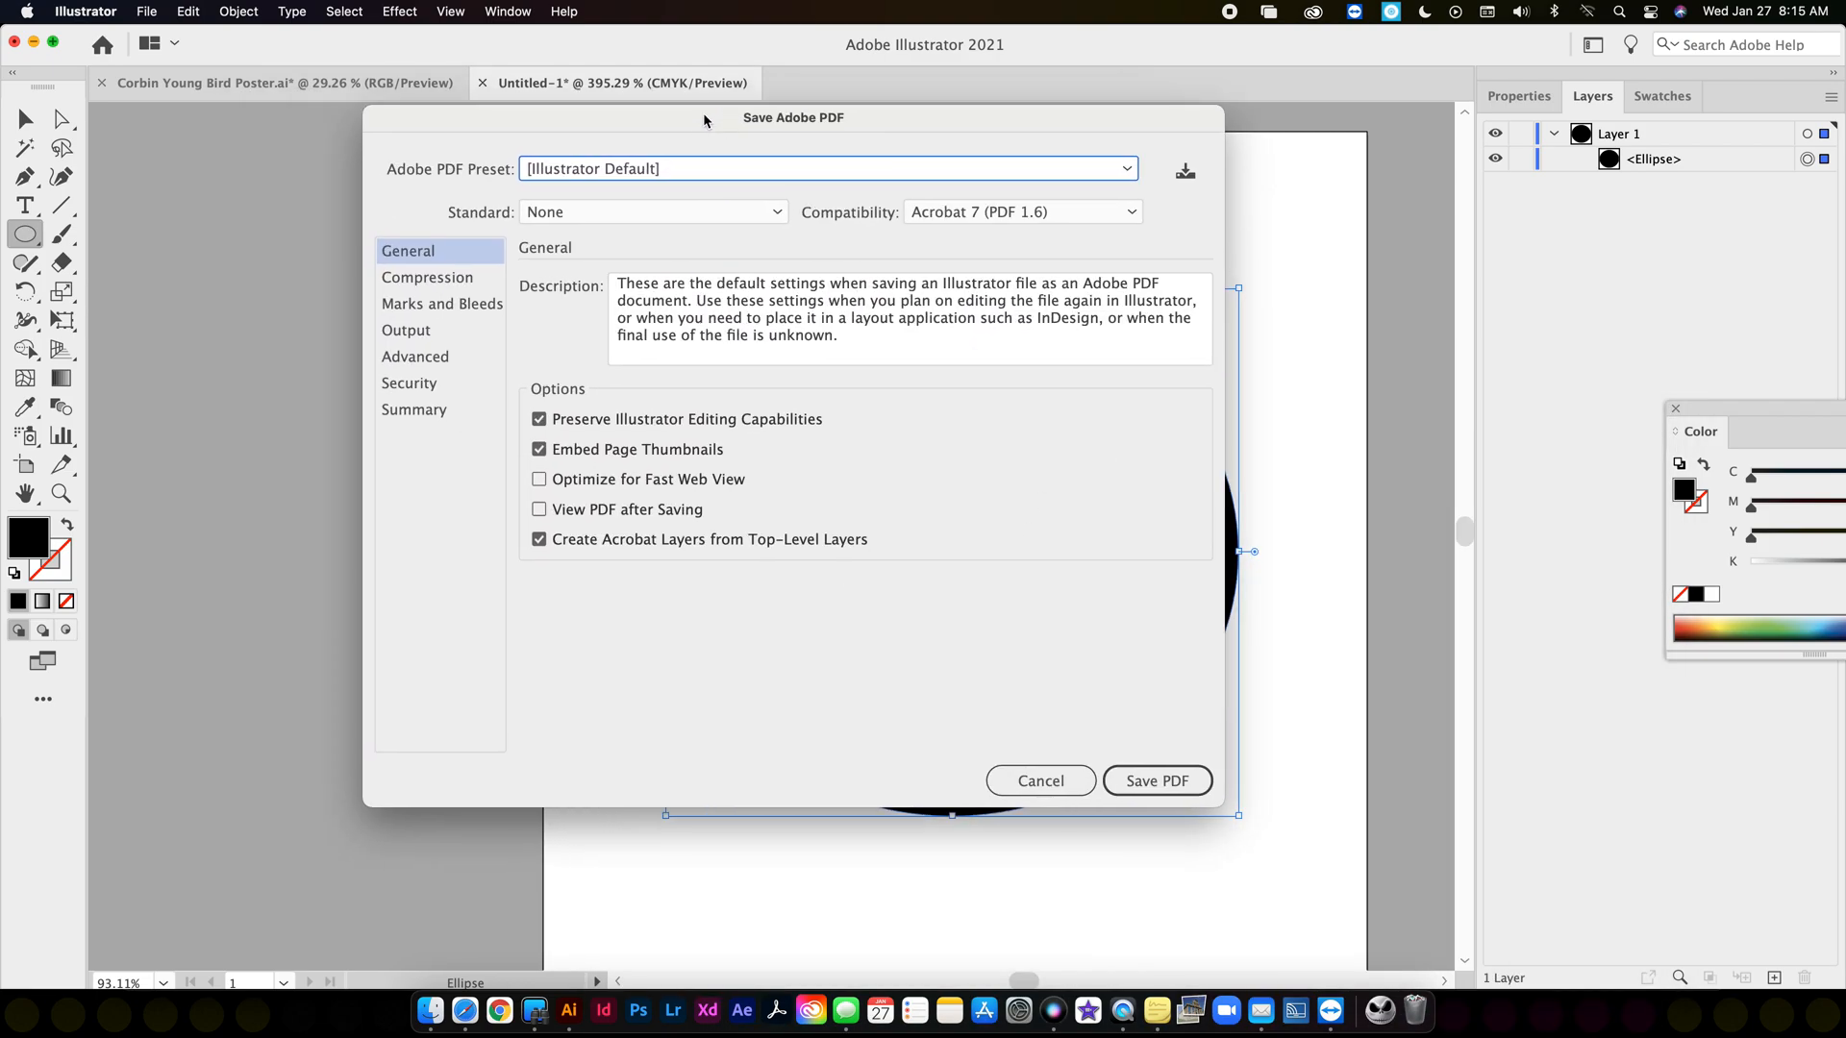
click(1127, 771)
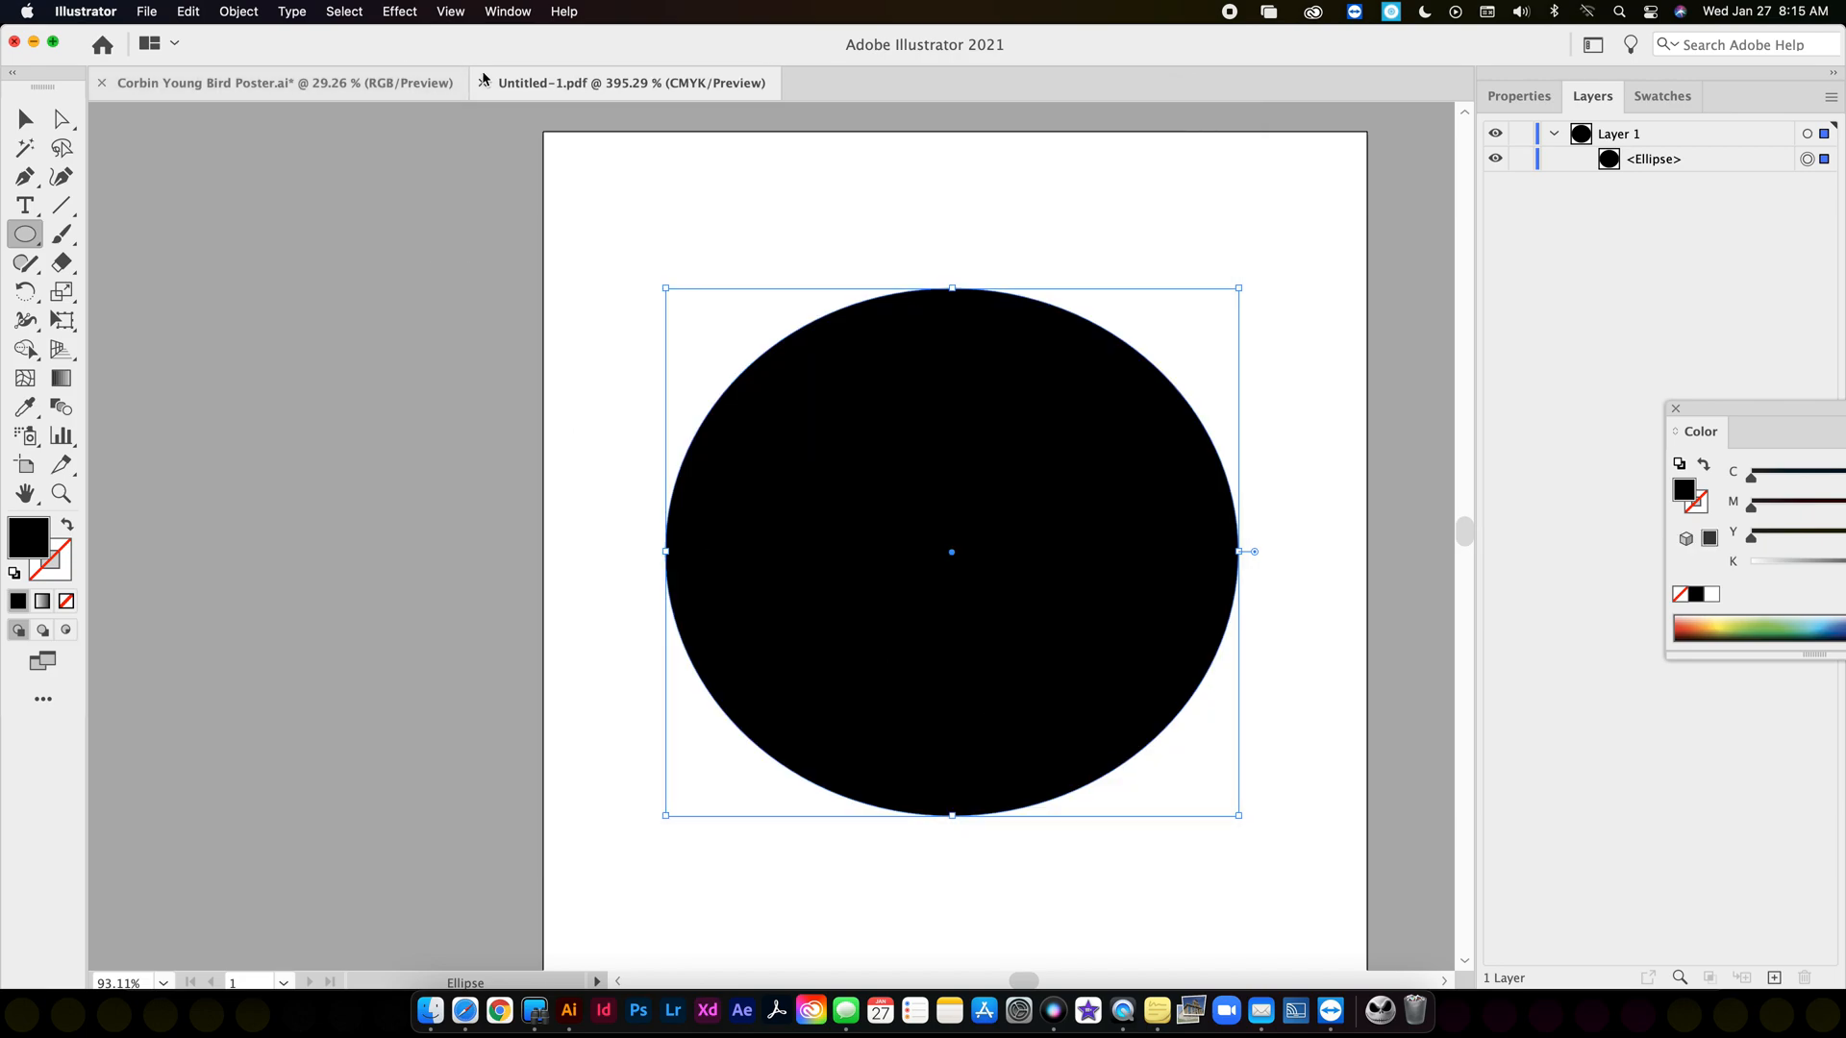
Close and reopen Untitled-1.pdf from the desktop in Illustrator, and shift its black ellipse up and to the left on the artboard.
click(483, 82)
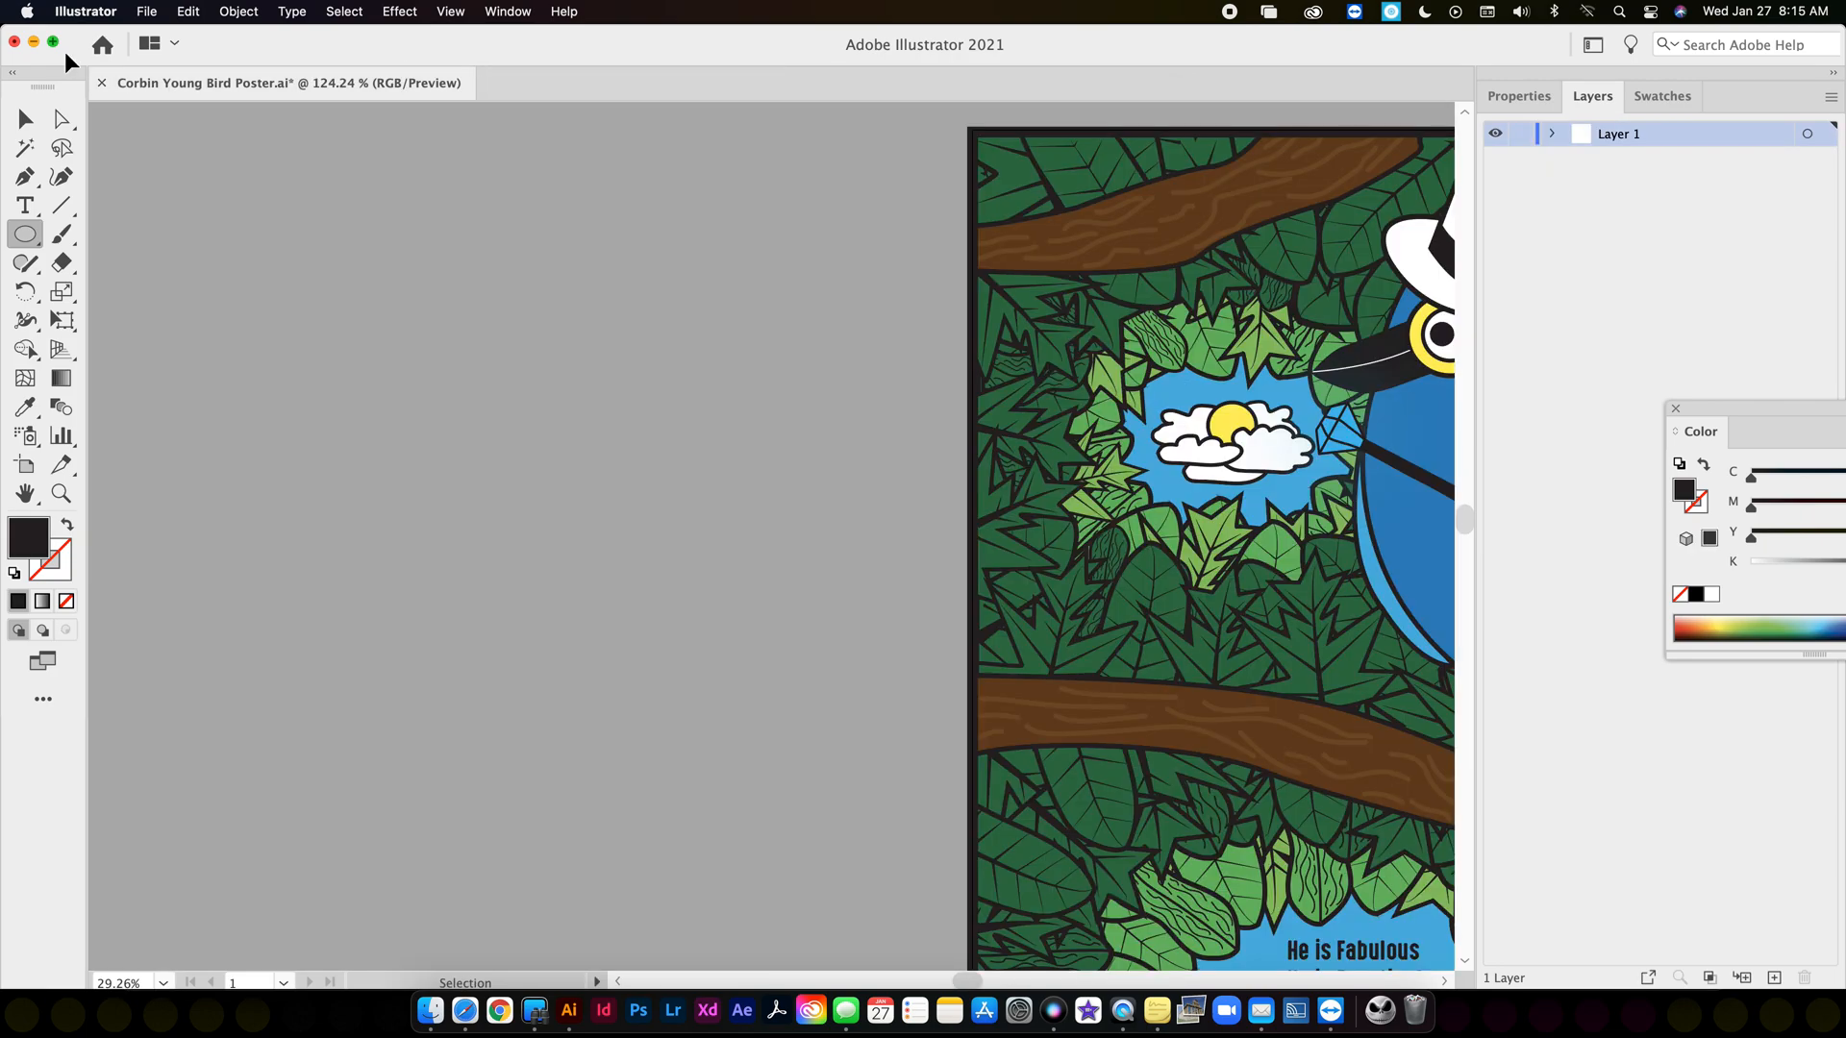
click(34, 42)
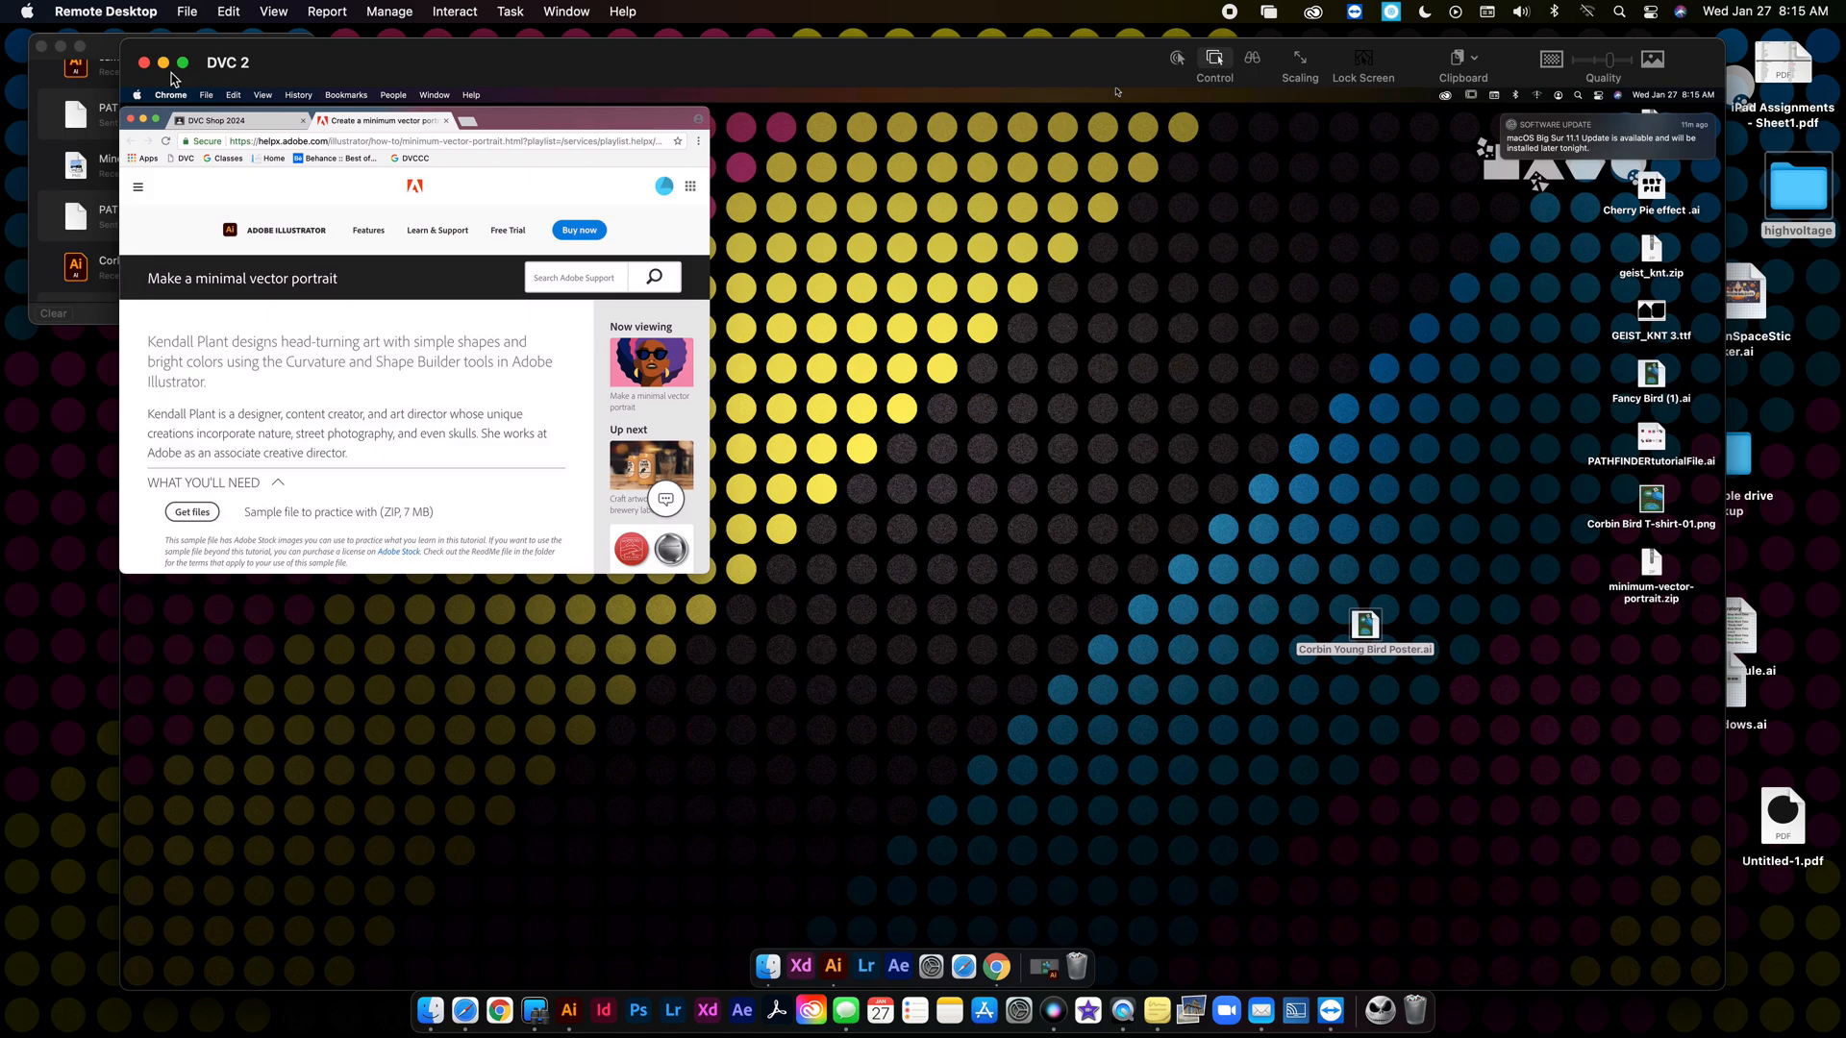
click(144, 62)
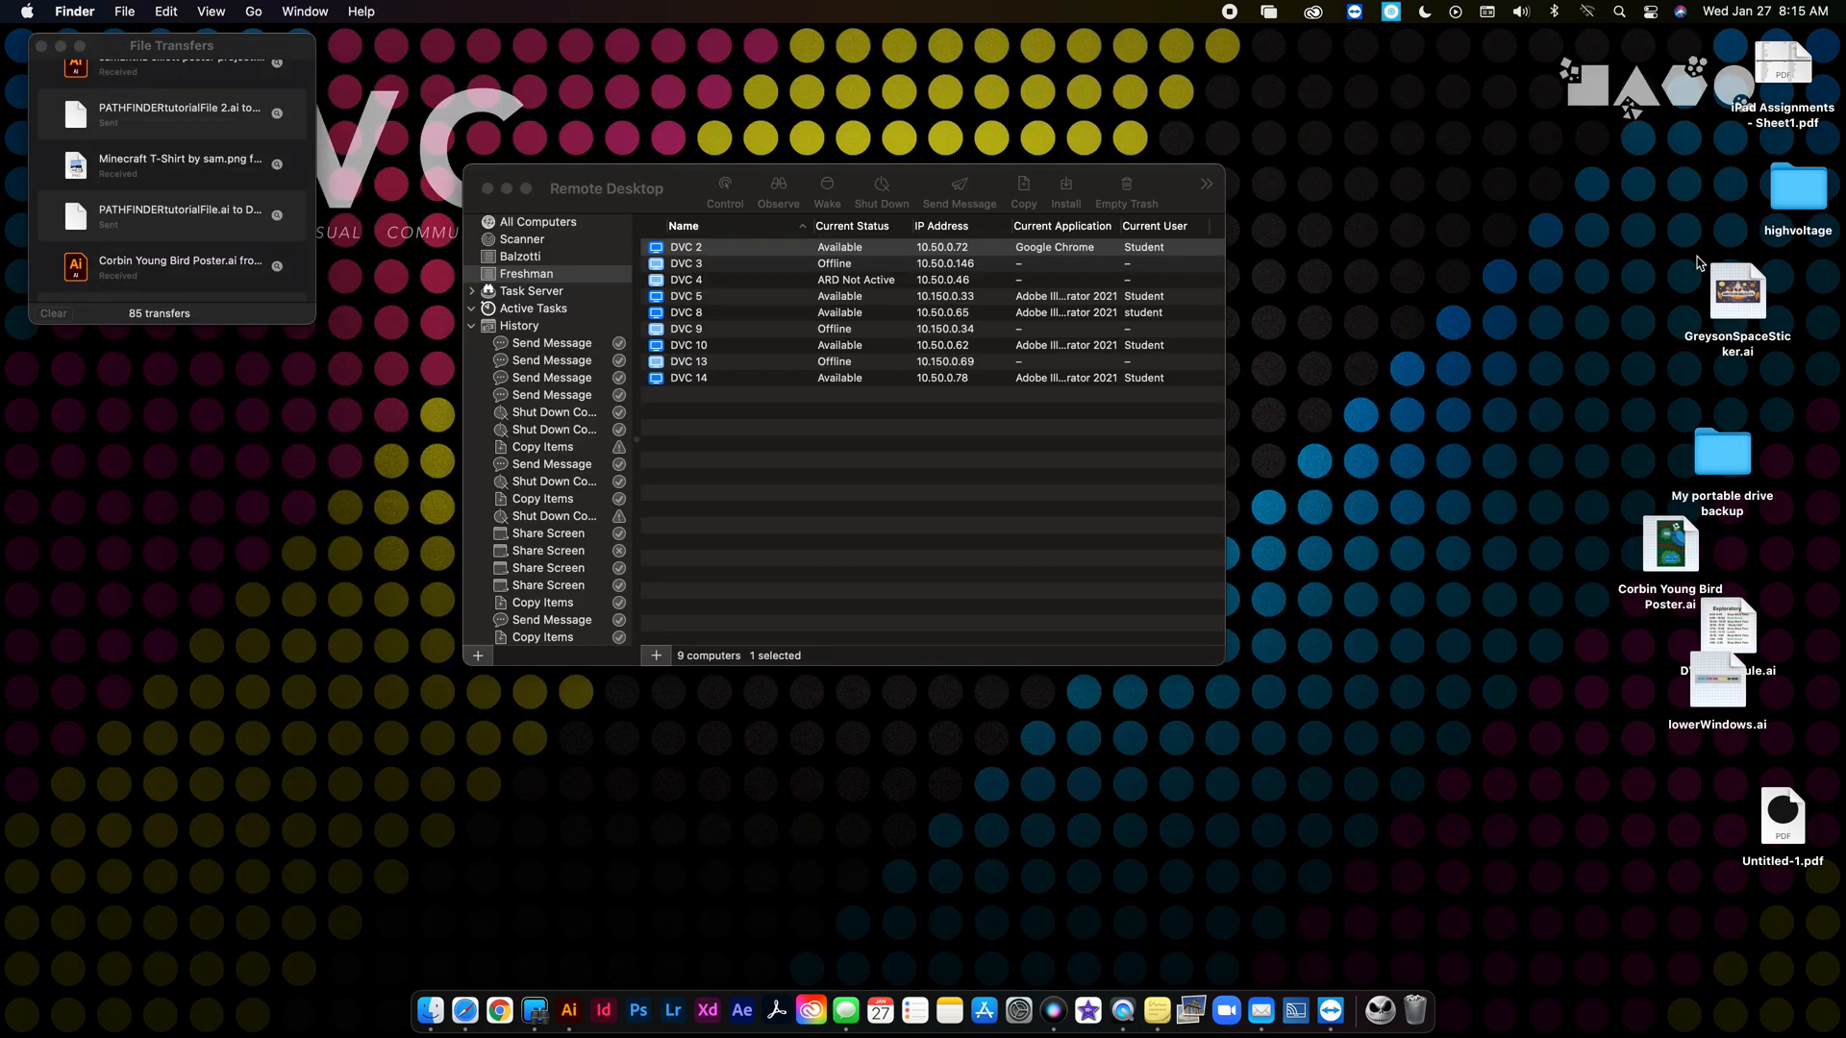
drag(1784, 808, 571, 1002)
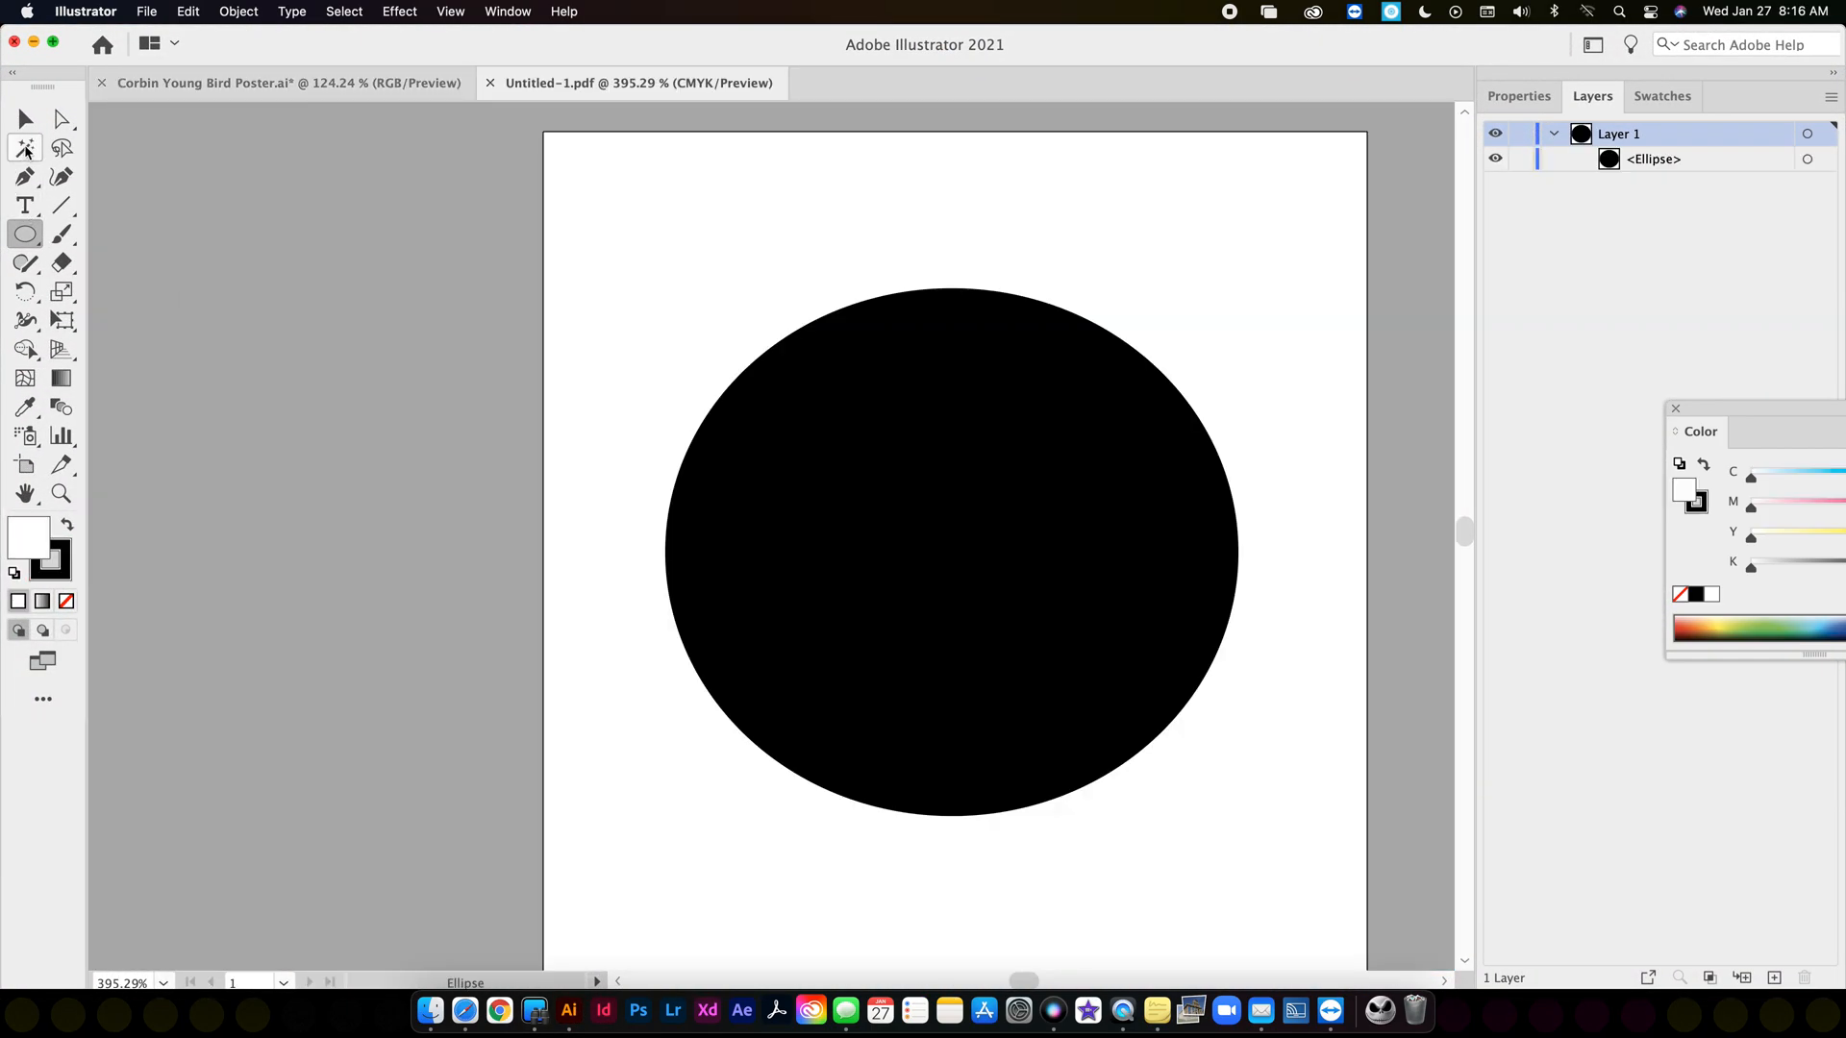
key(v)
drag(1004, 539, 916, 501)
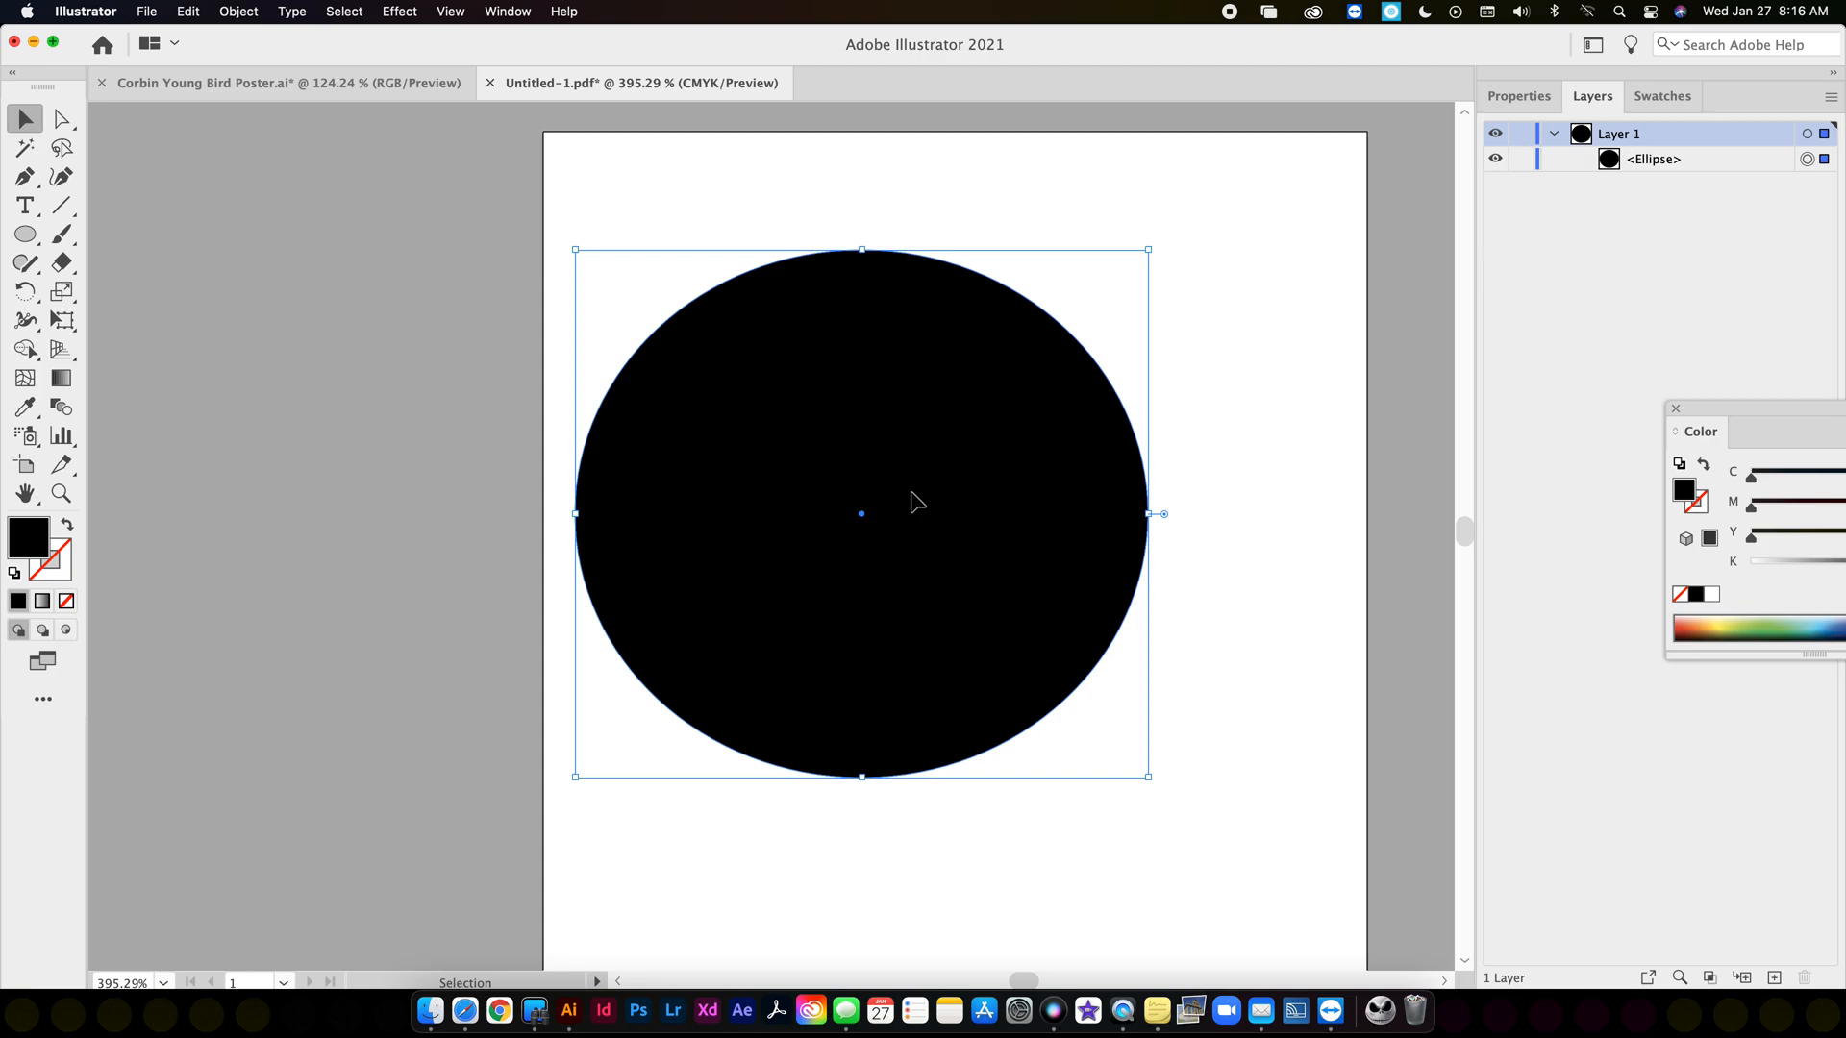
Examine the Preserve Illustrator Editing Capabilities option in the PDF save settings, and leave without saving.
click(149, 11)
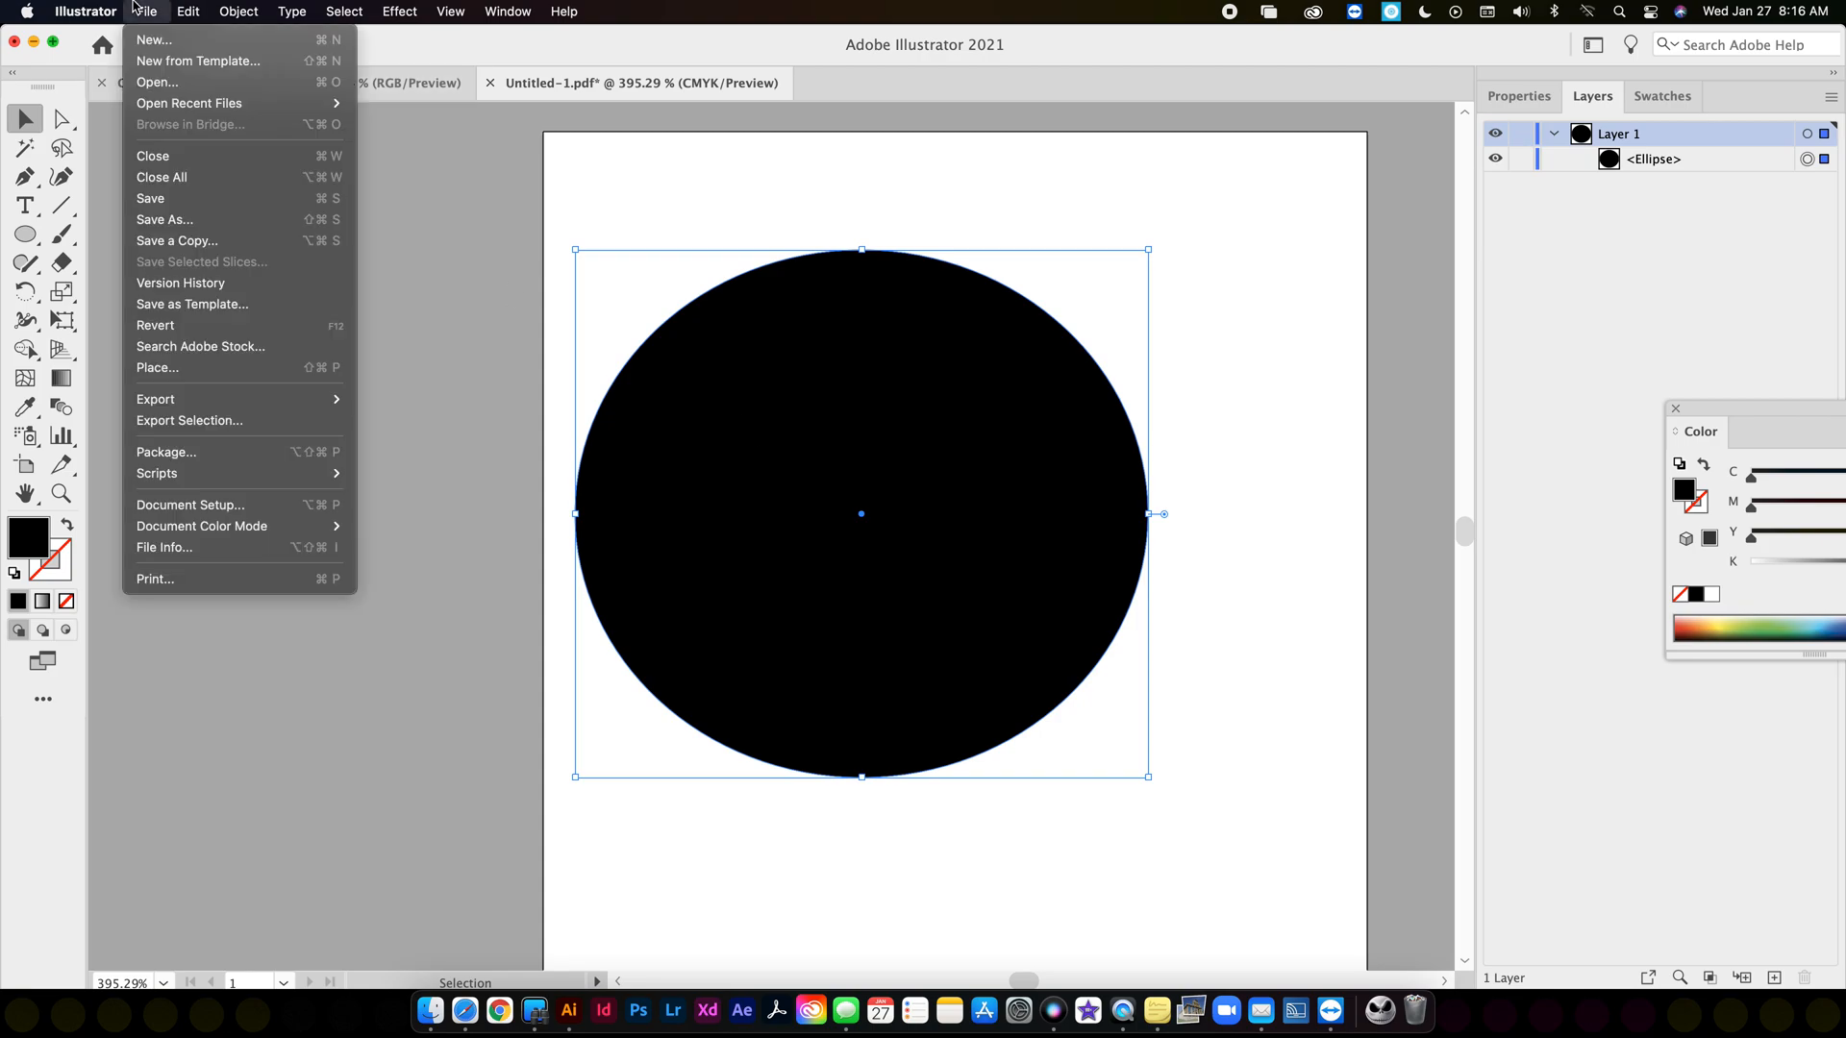
click(182, 219)
click(1225, 524)
click(976, 449)
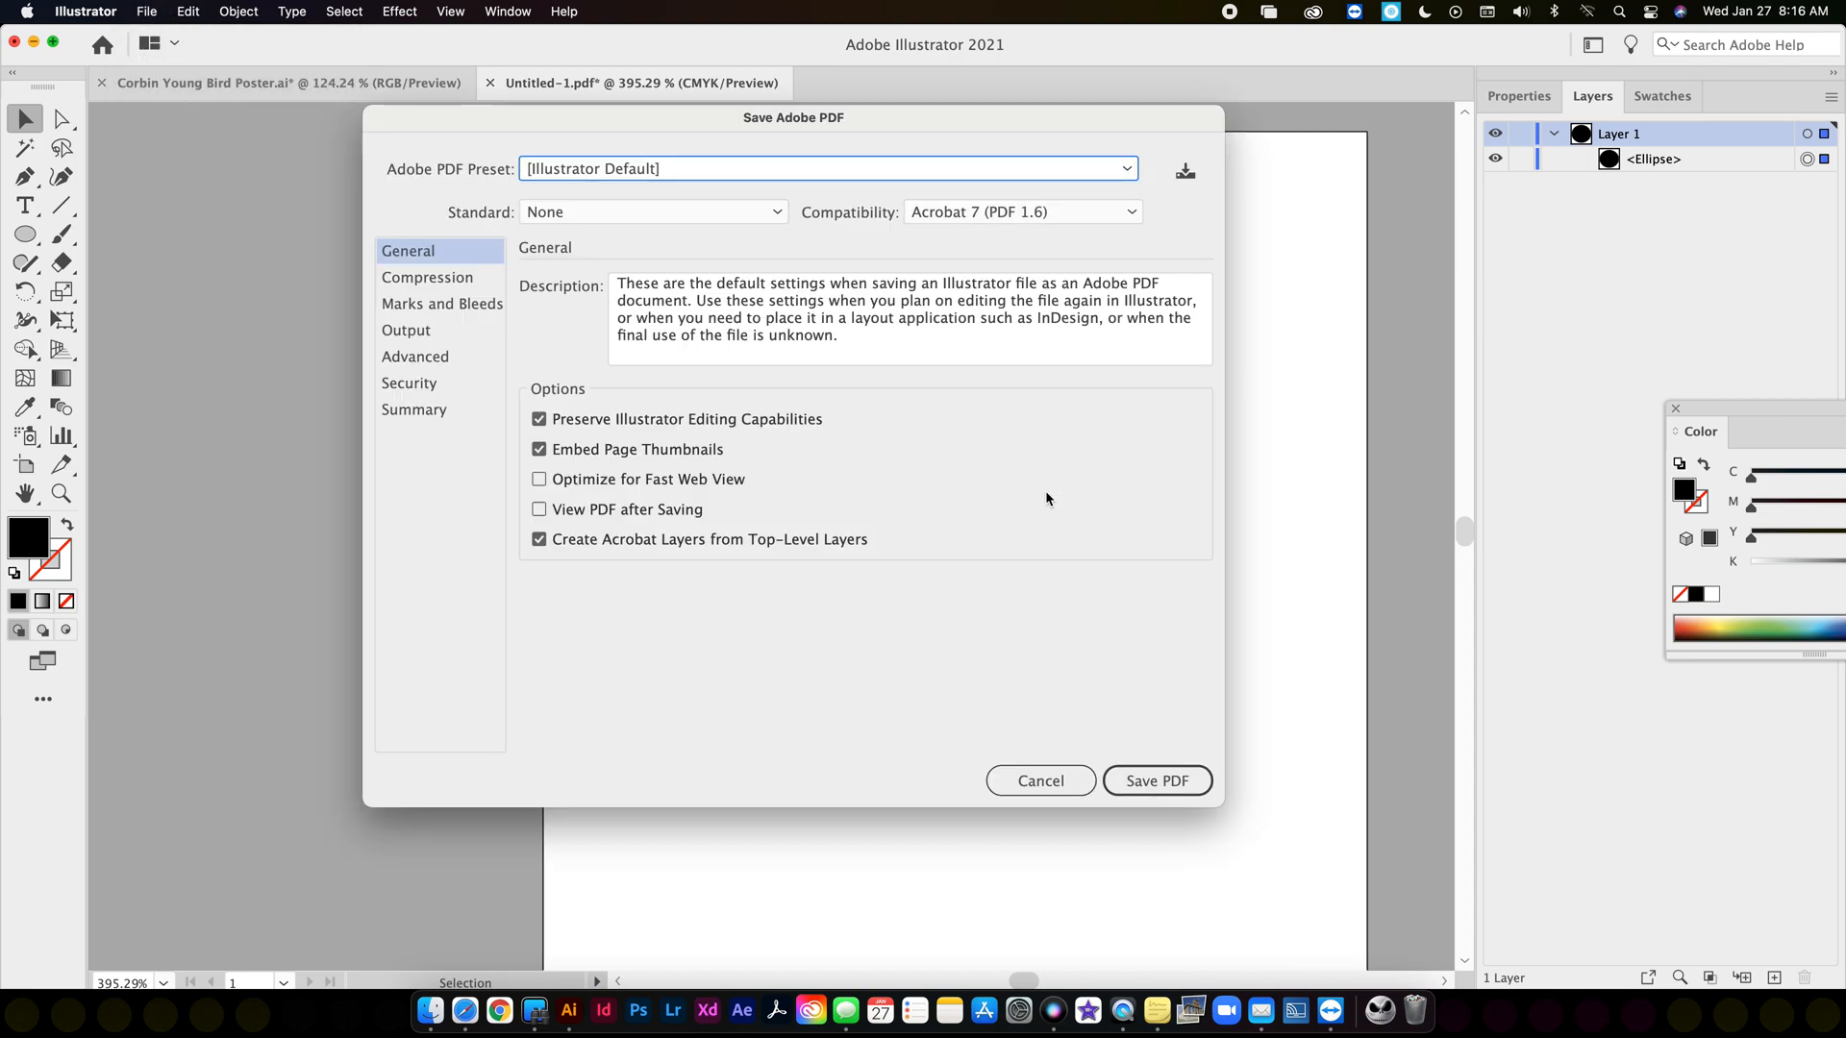
click(540, 419)
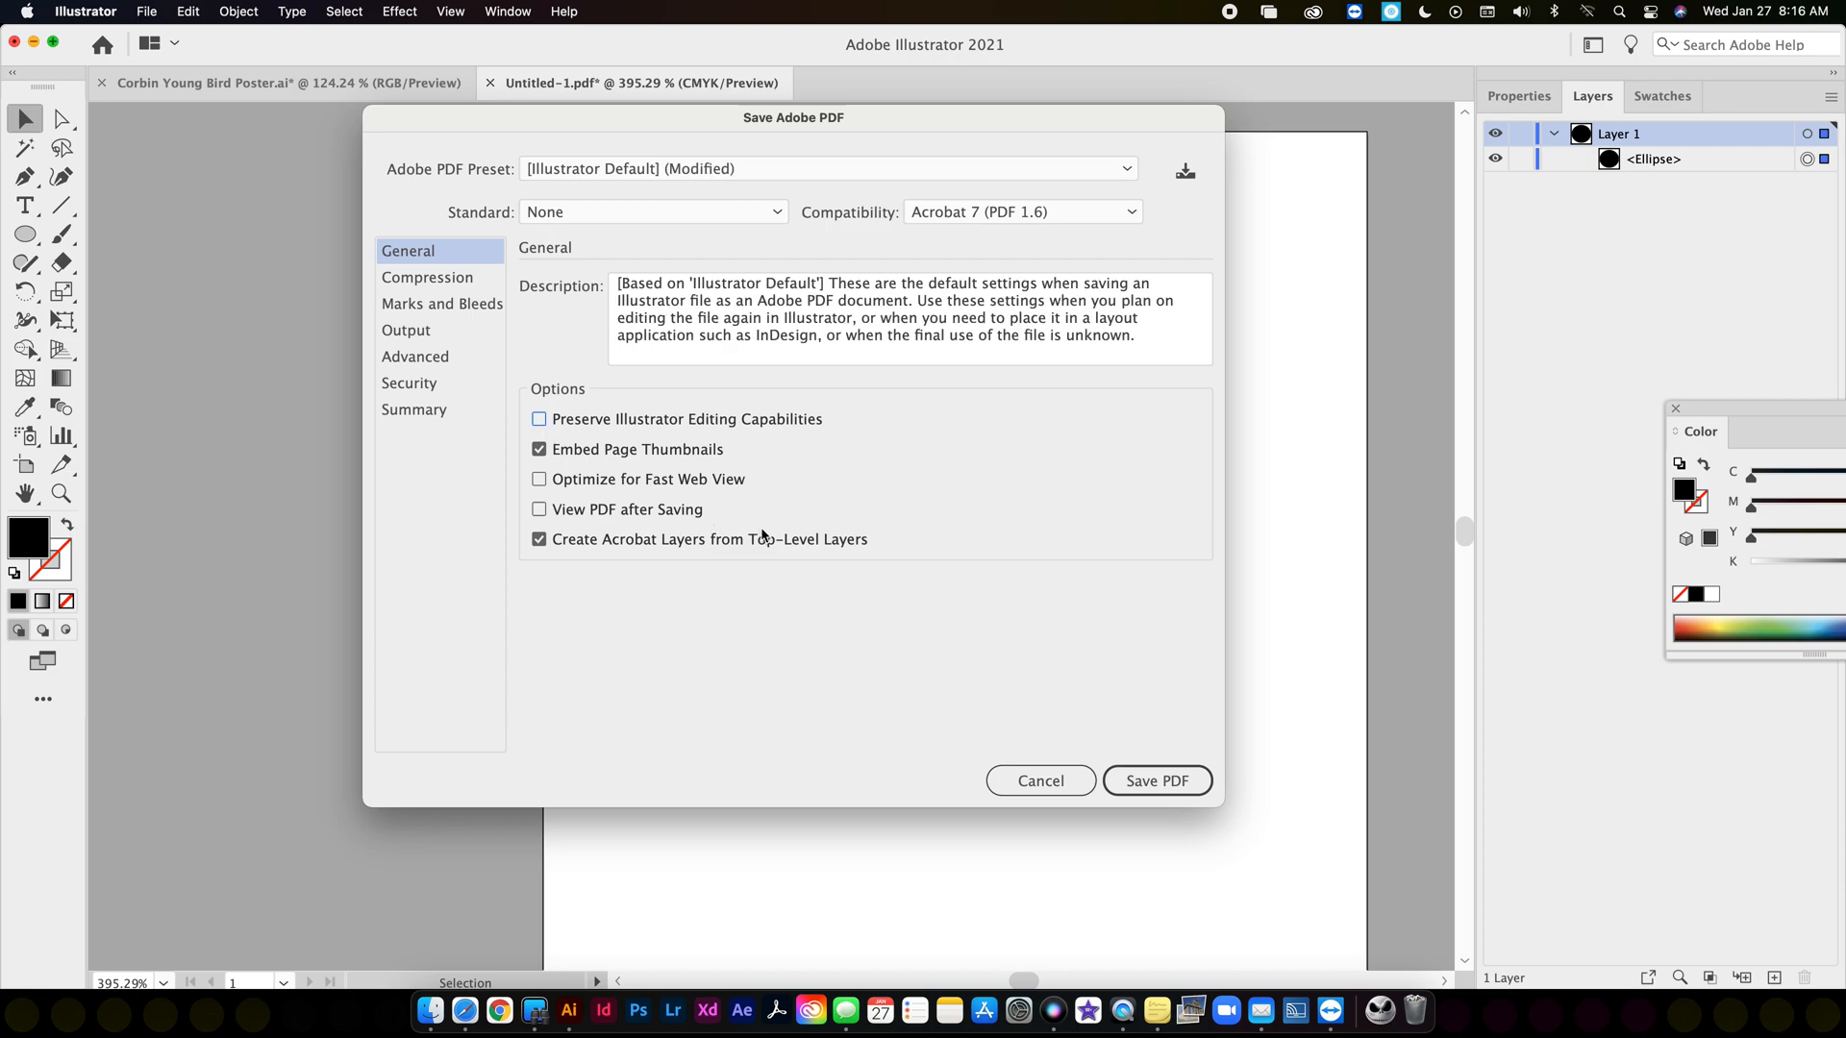
click(540, 419)
click(1034, 779)
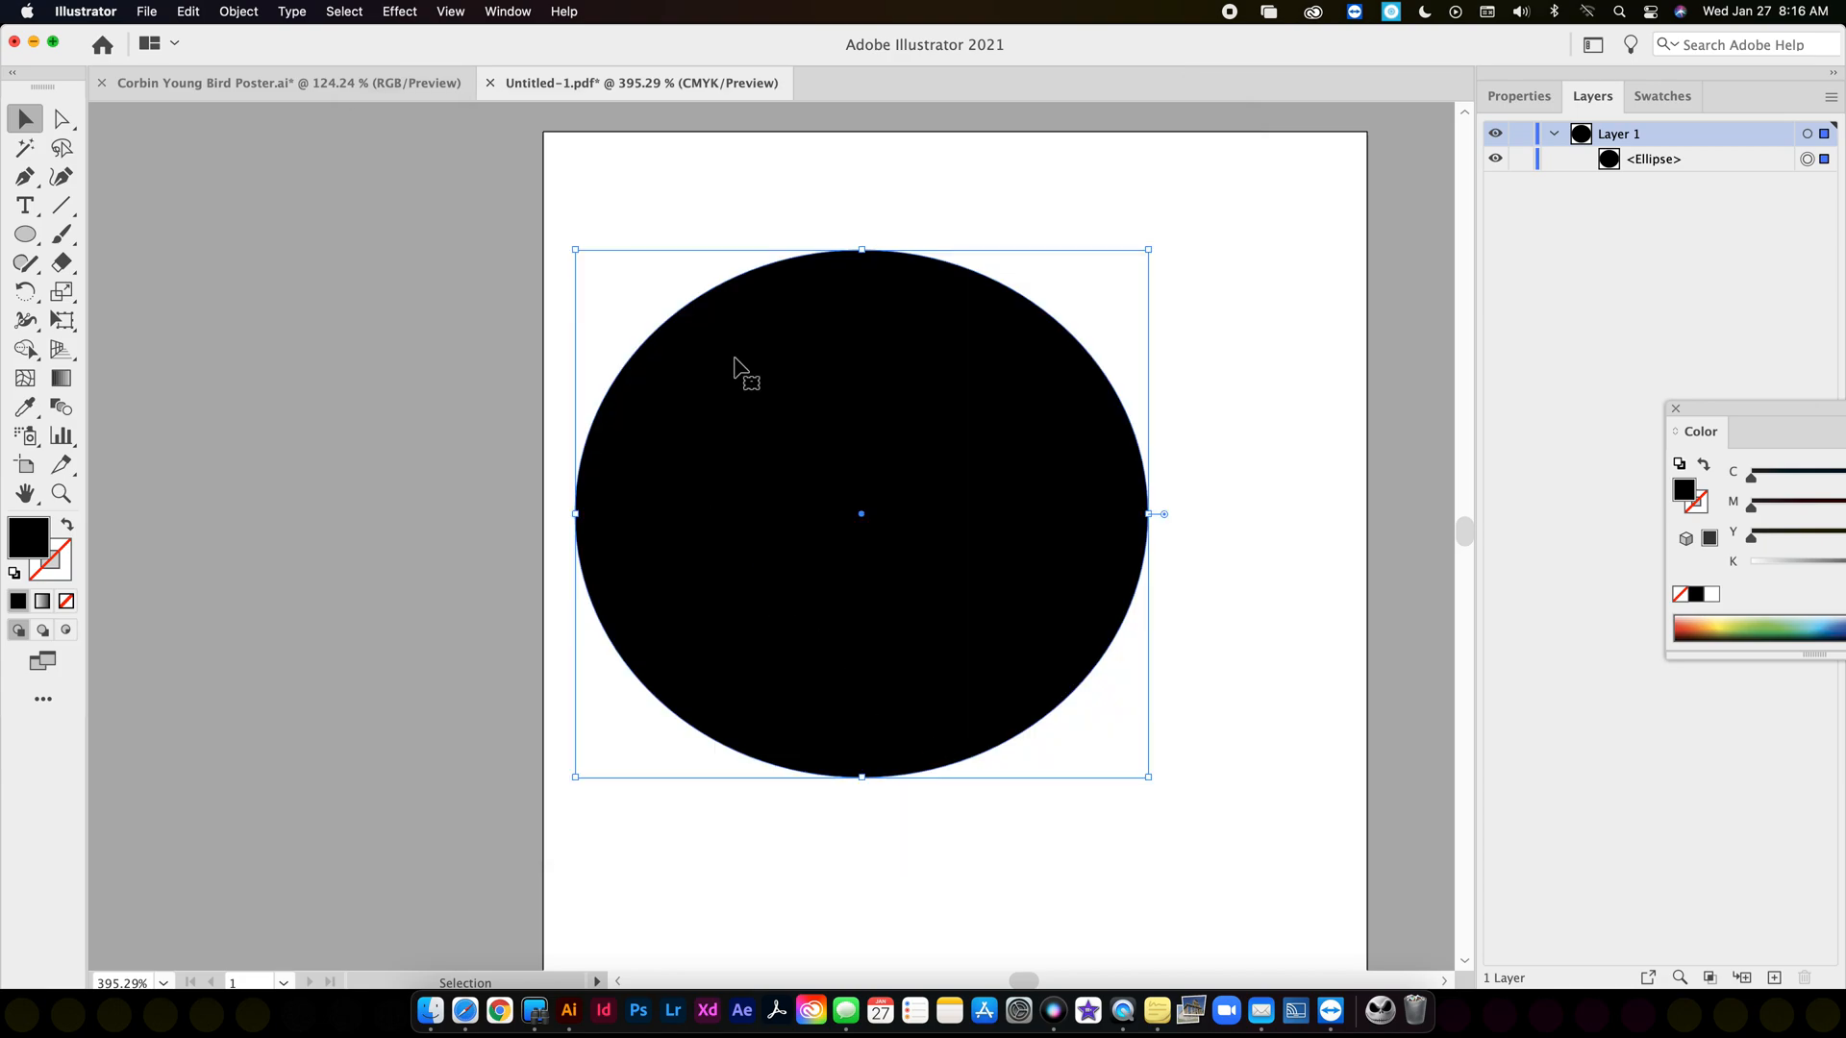
Delete the ellipse and draw a large black circle on the artboard in its place.
key(Delete)
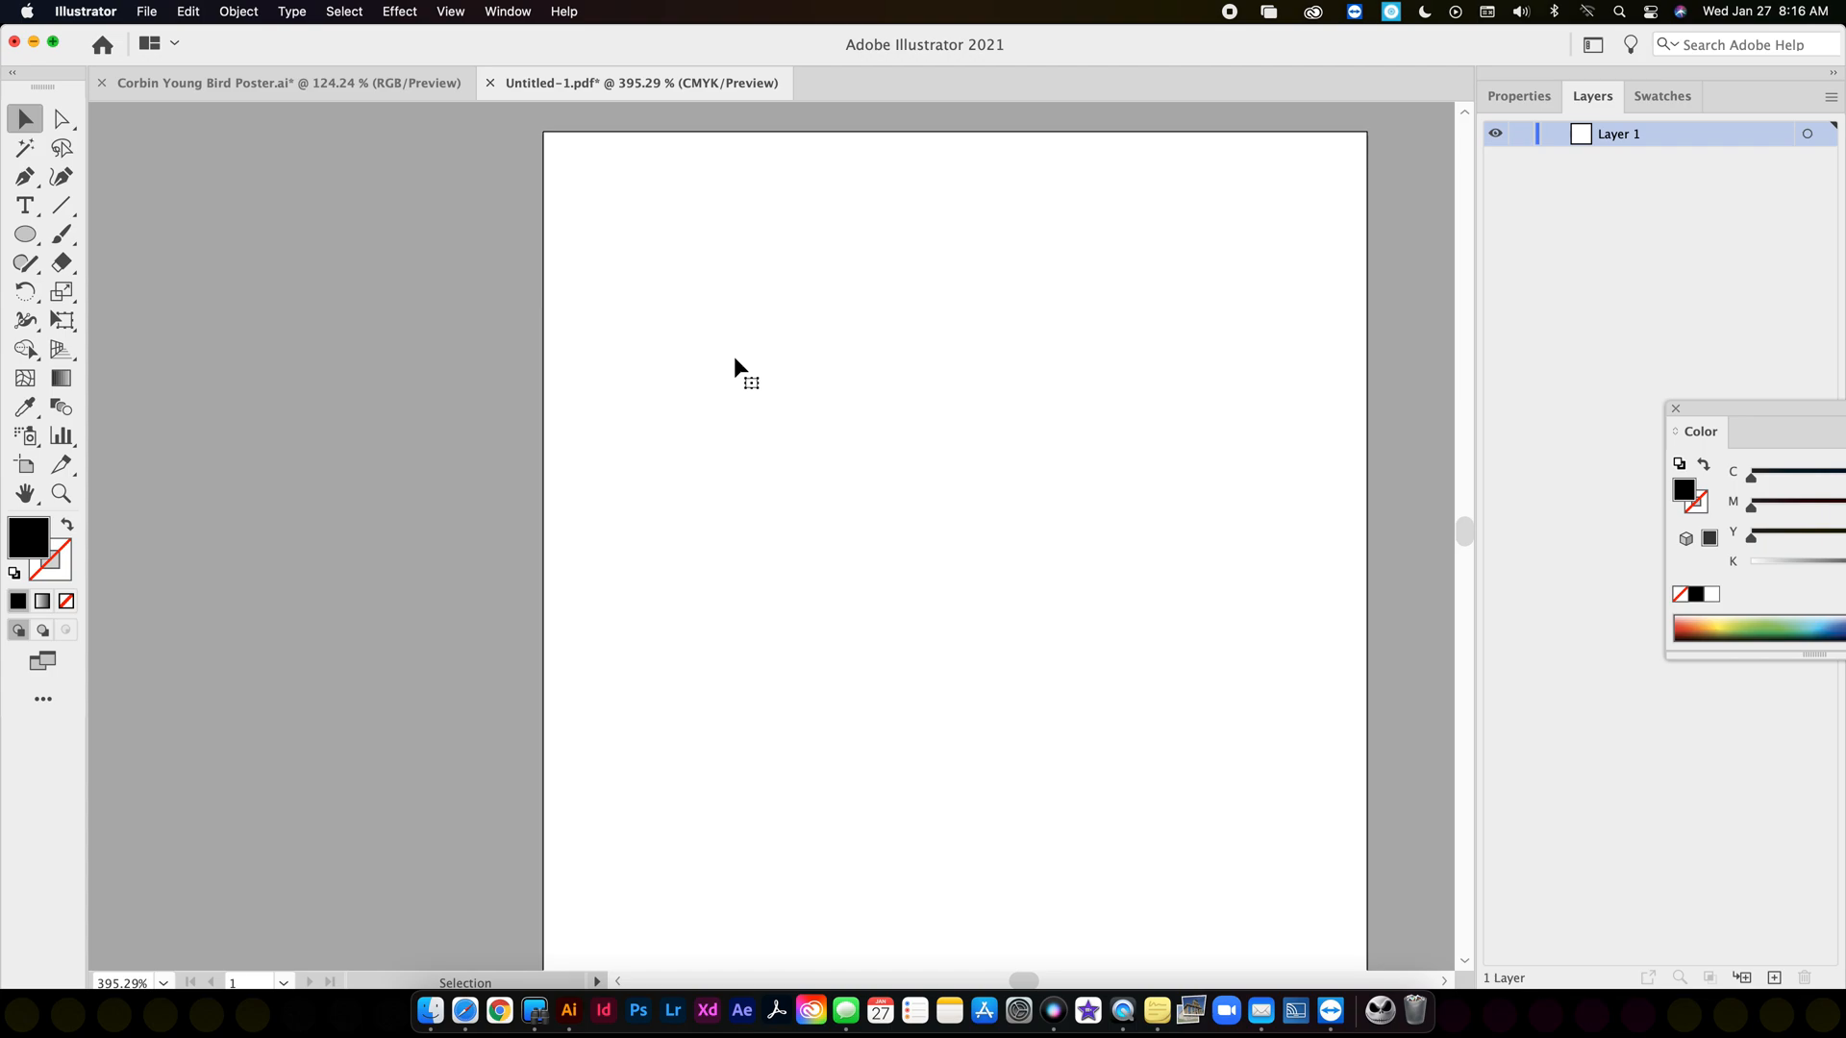
click(25, 234)
drag(719, 277, 1219, 782)
click(25, 118)
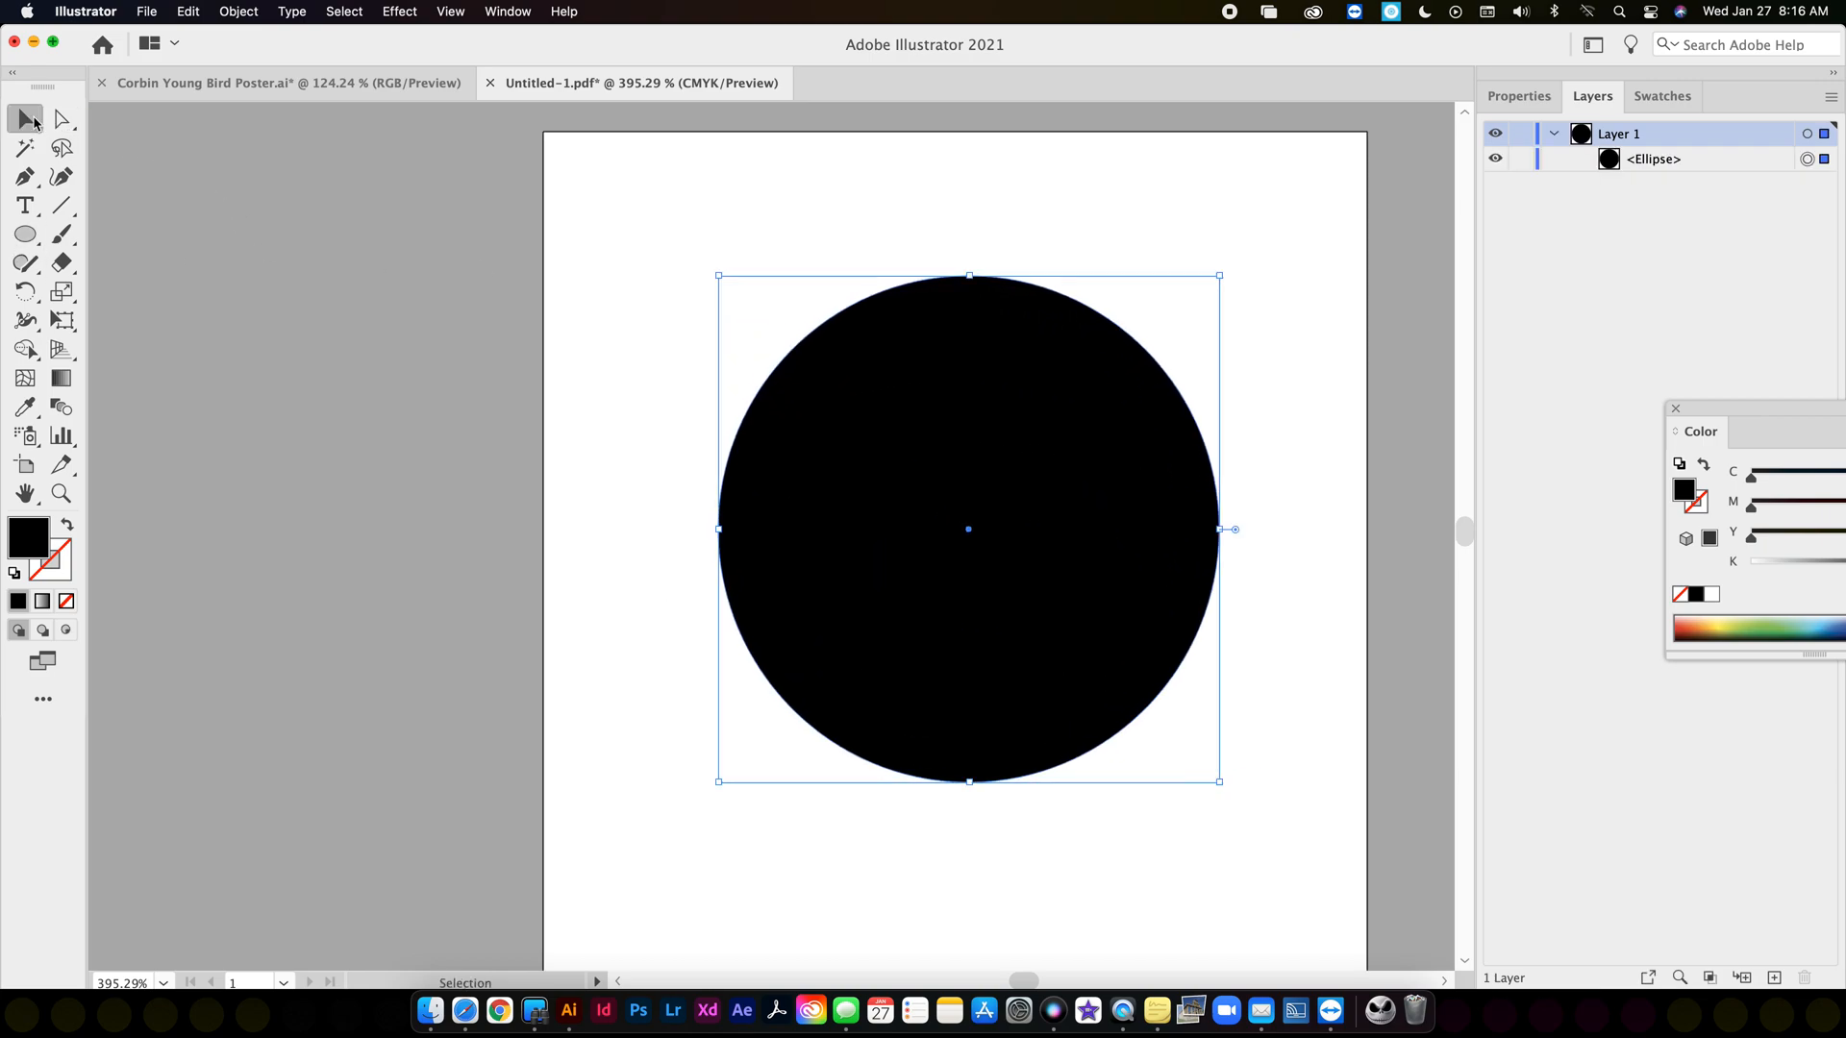
Examine the Export As settings for PNG, including the Use Artboards option, and leave without exporting.
click(146, 12)
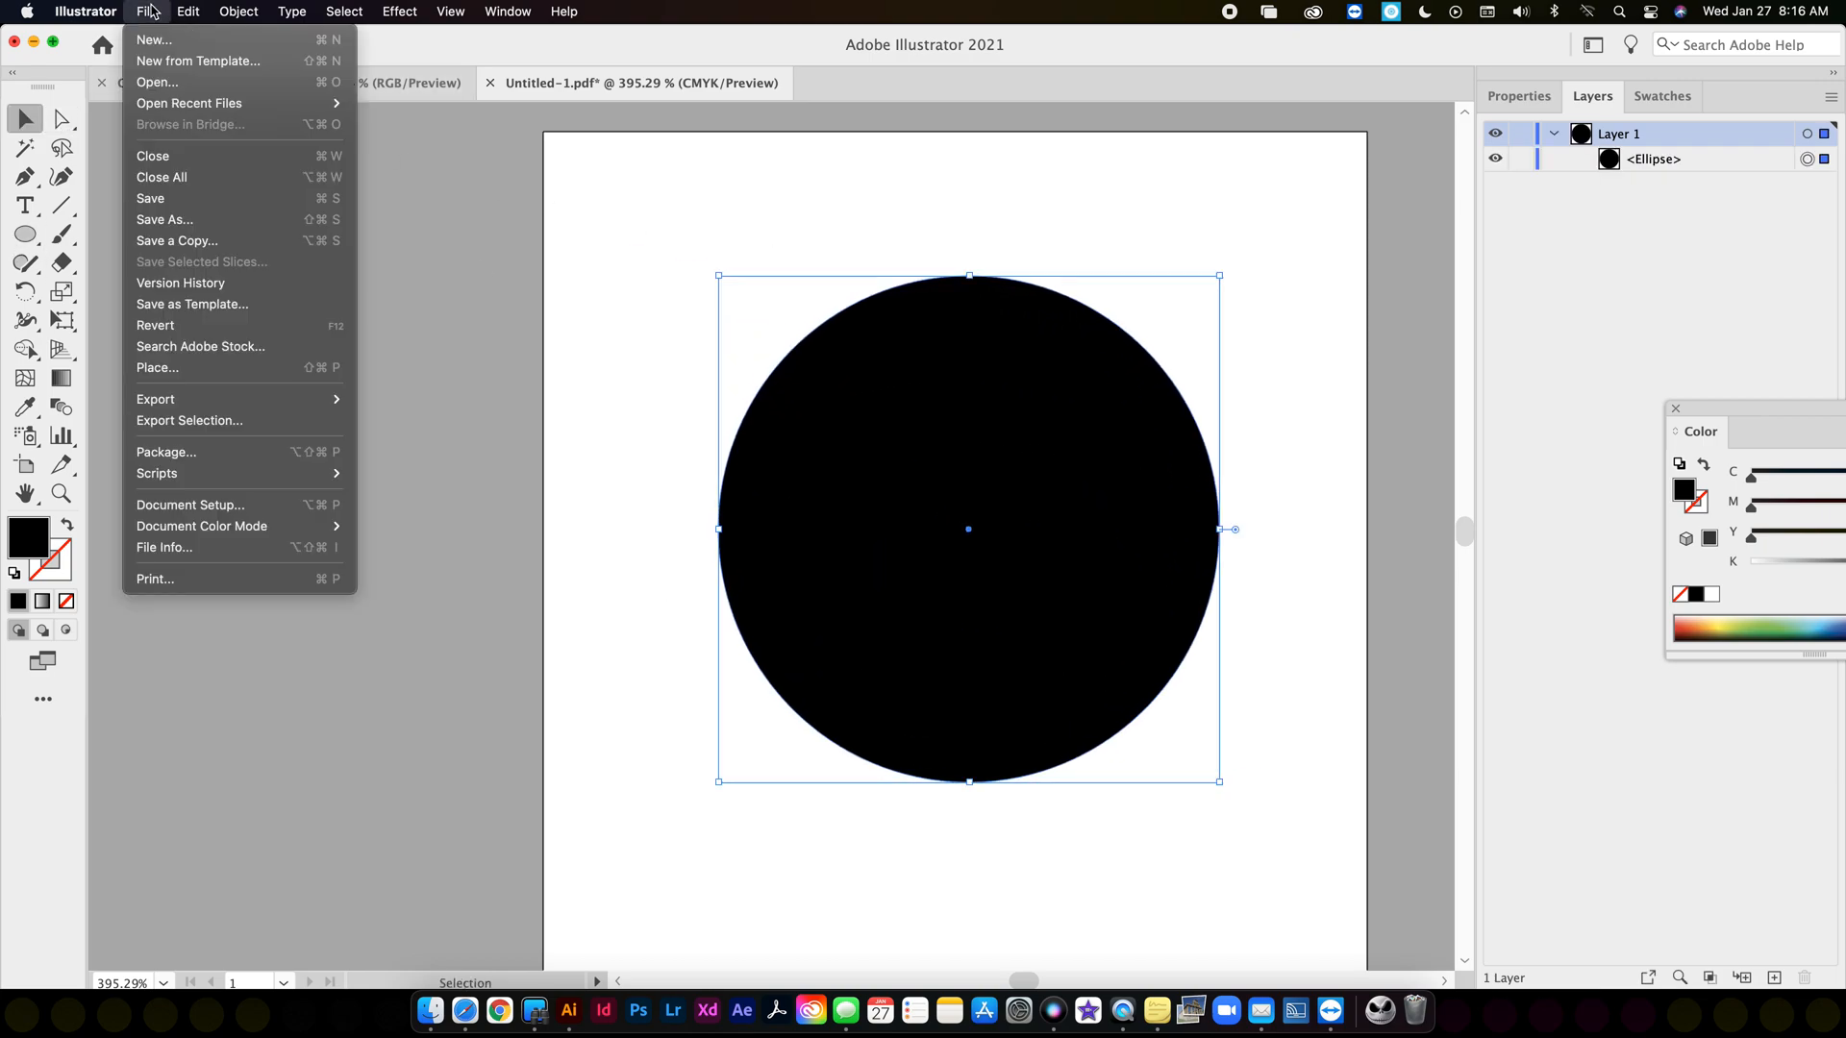
mouse_move(247, 397)
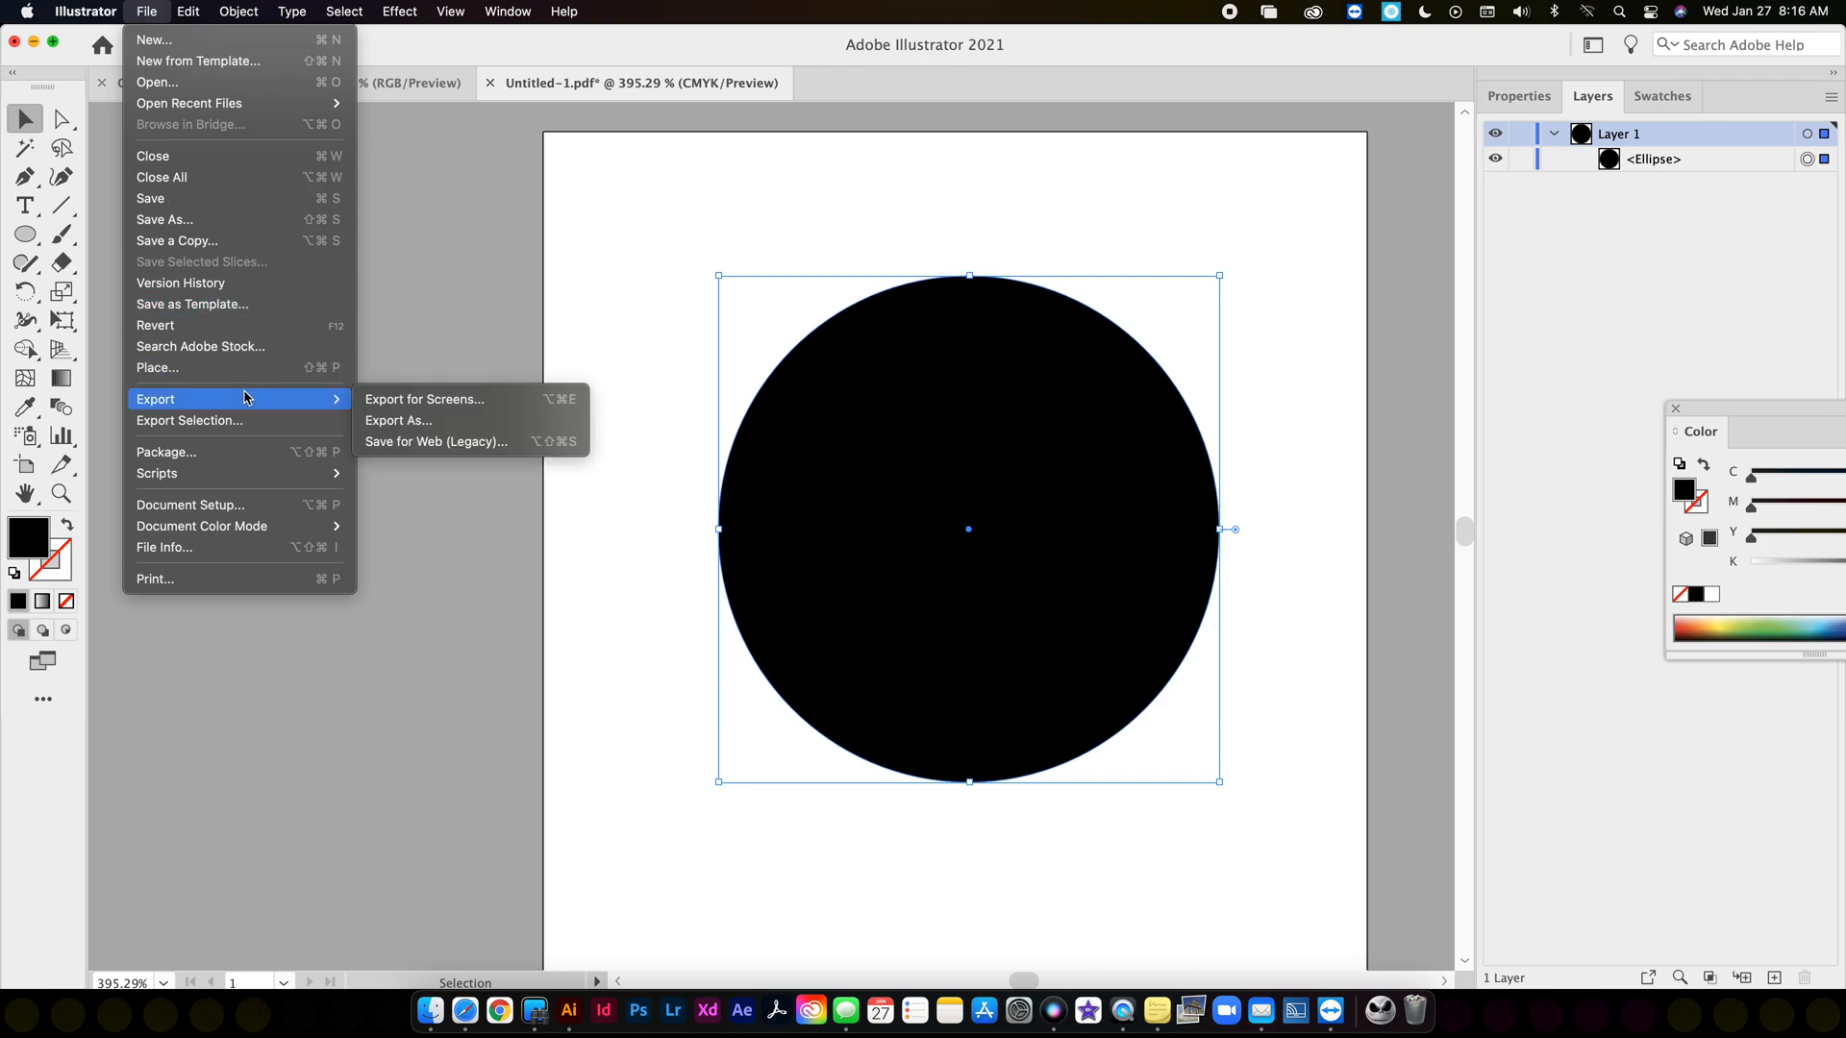
click(455, 421)
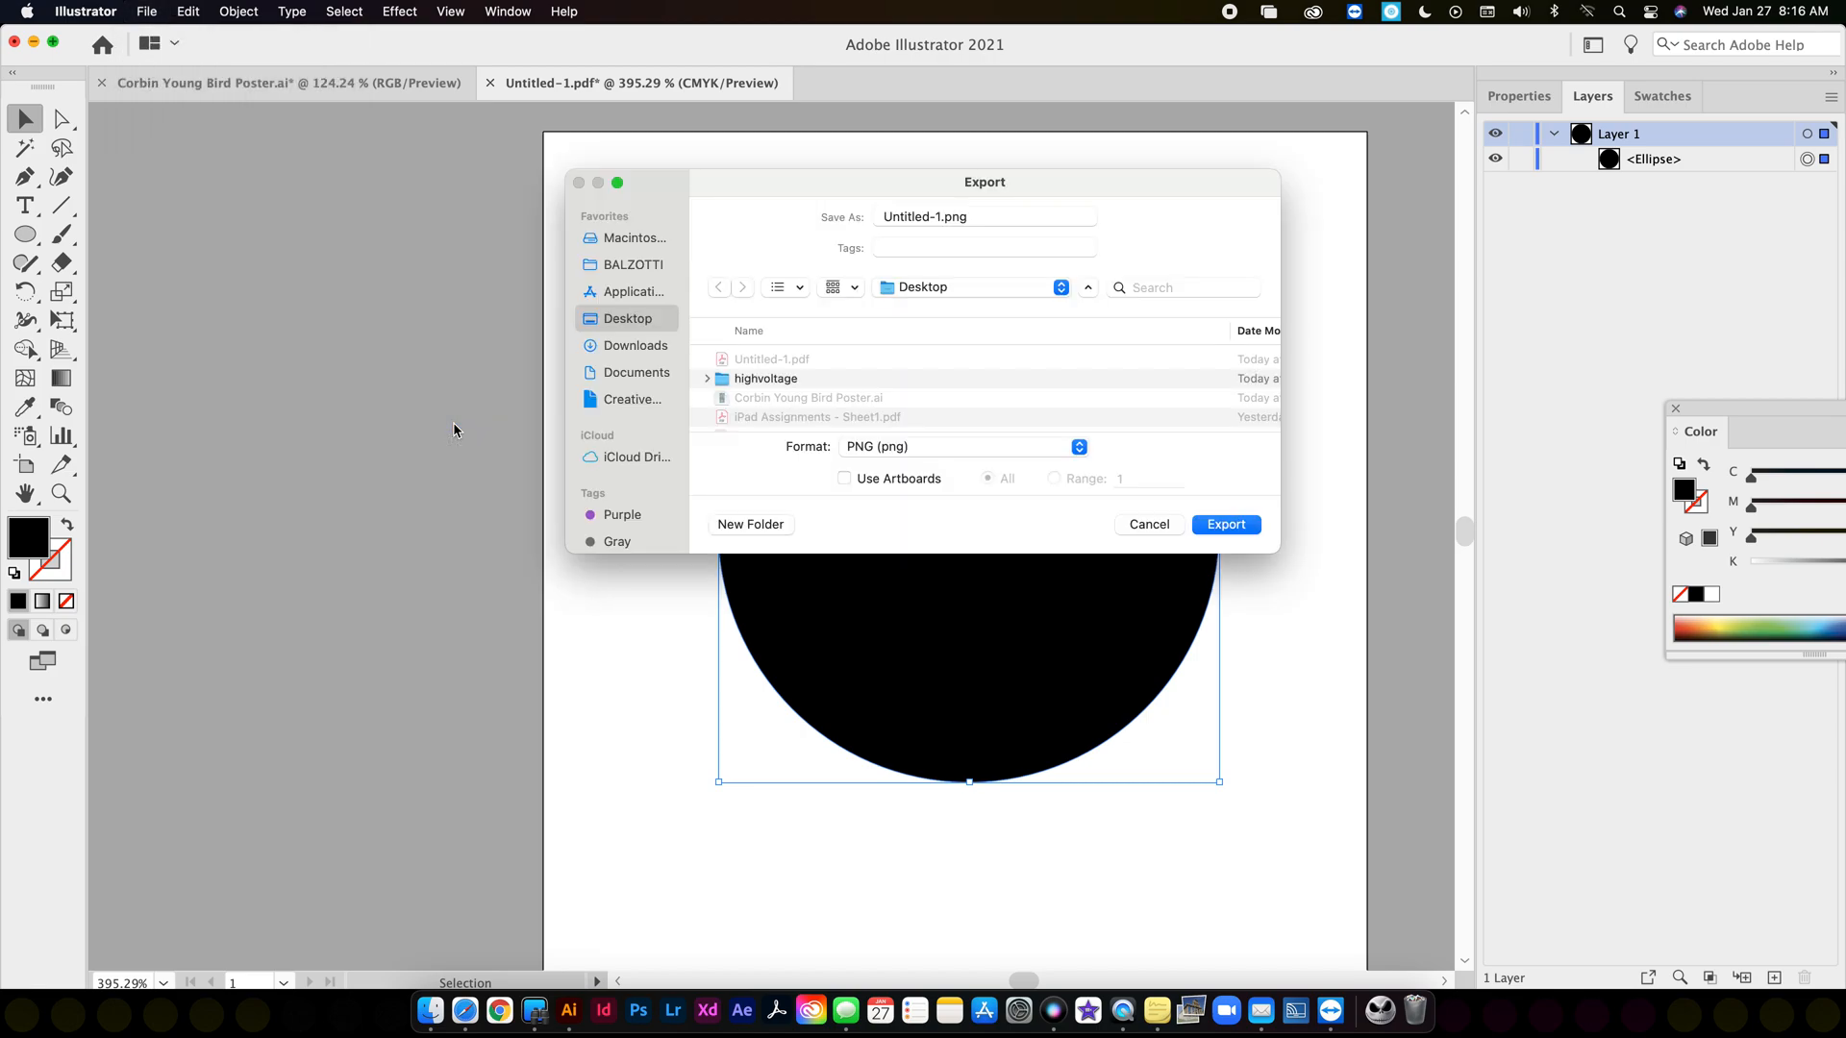
click(895, 289)
click(898, 291)
drag(796, 185, 685, 179)
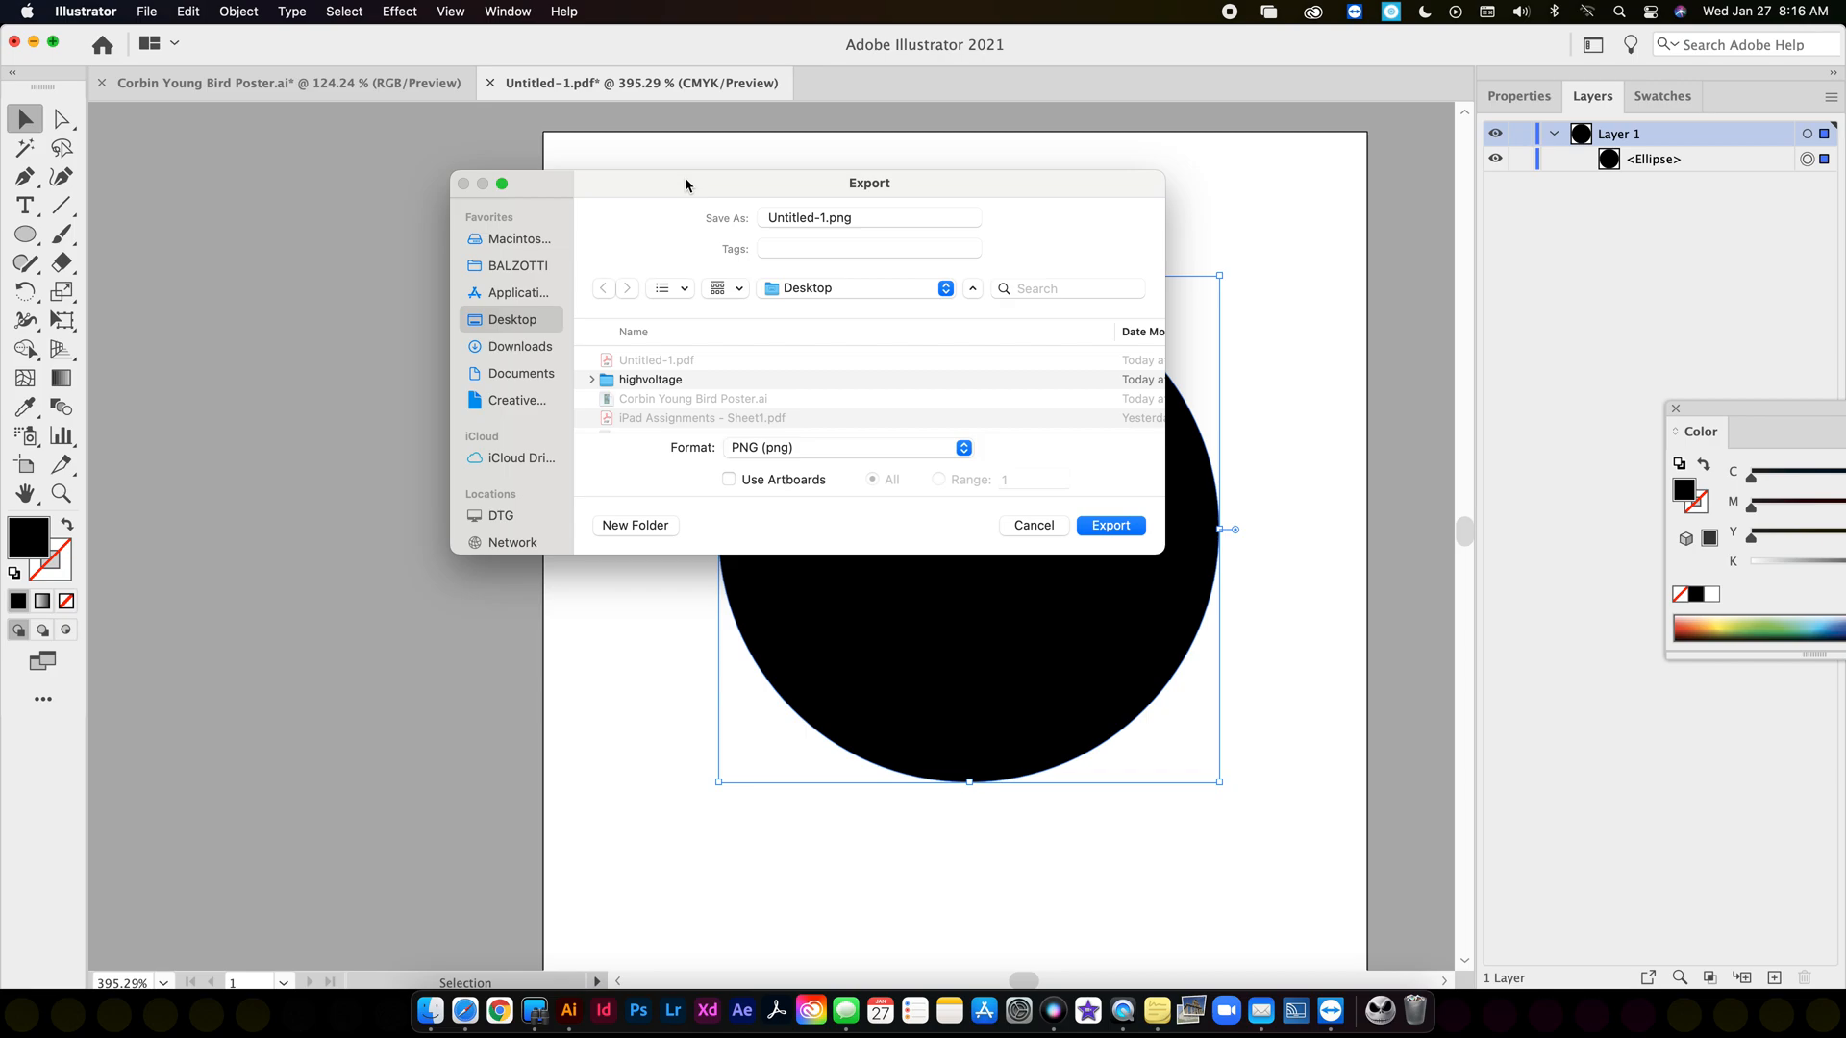
drag(685, 177, 676, 165)
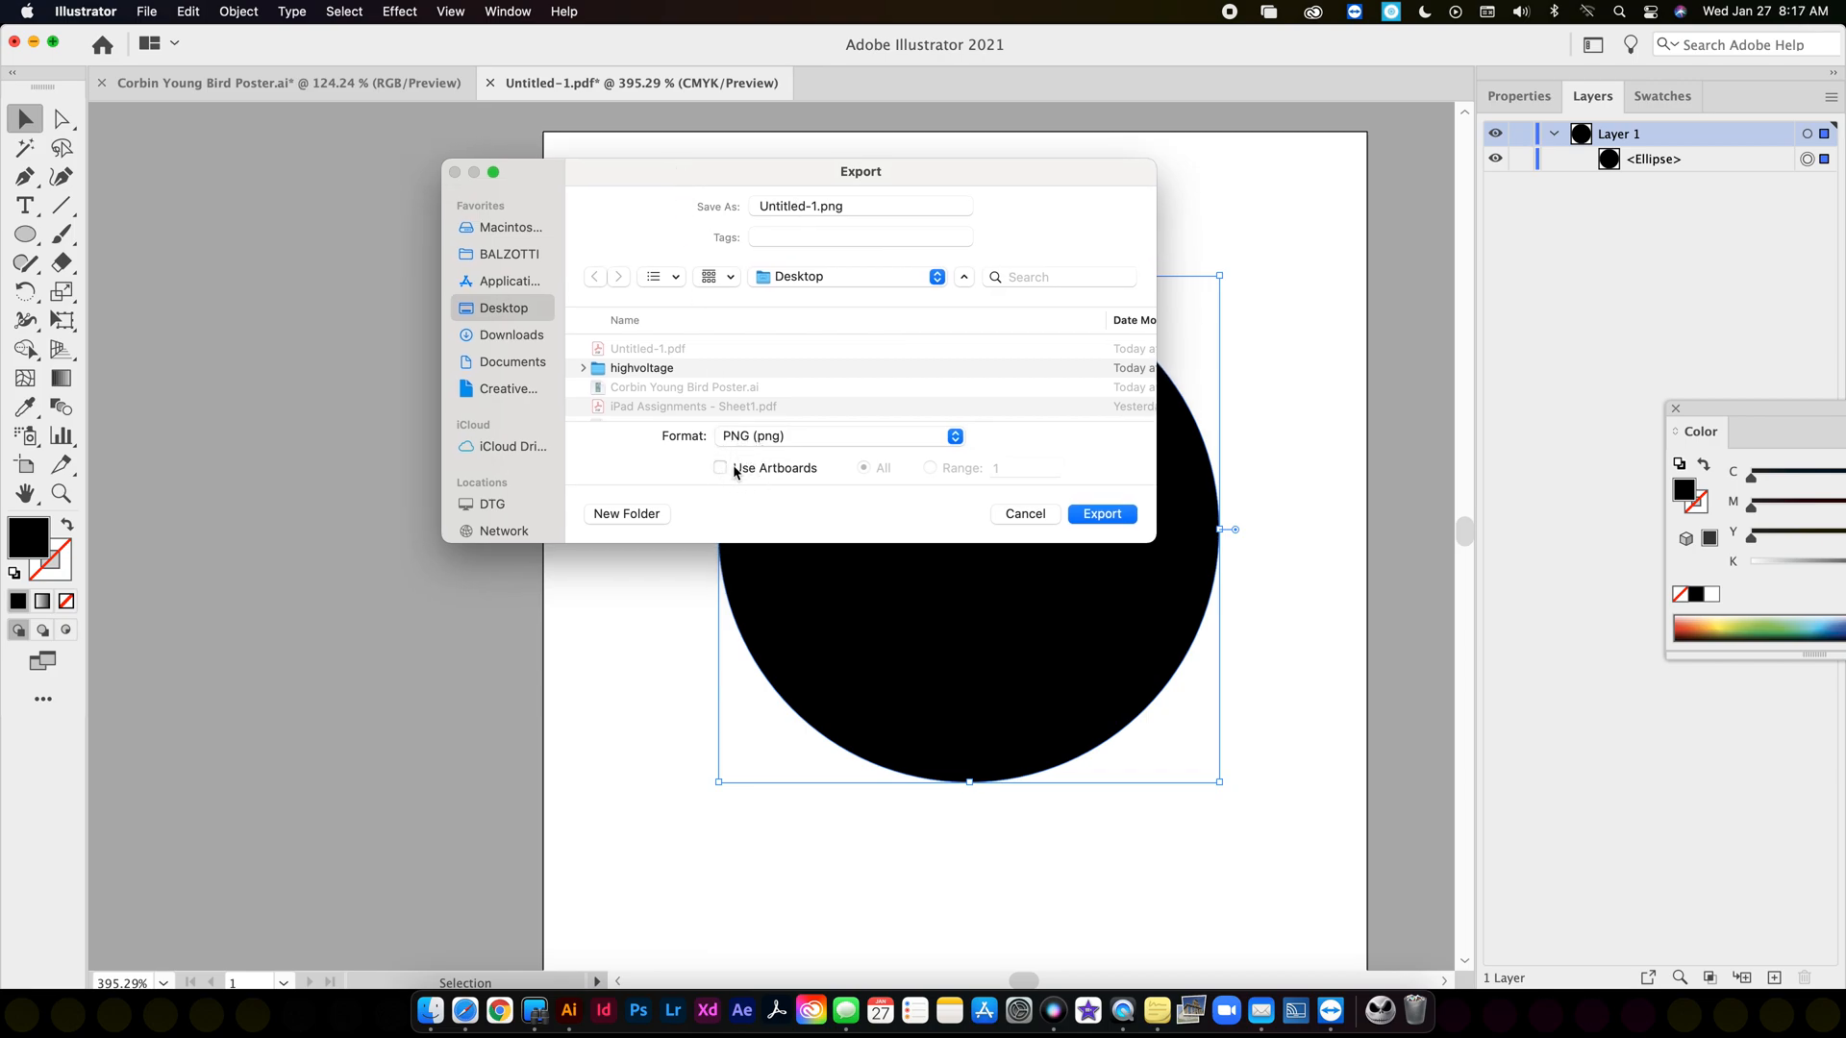
click(1028, 513)
Draw a smaller black ellipse on the pasteboard to the left of the artboard.
click(36, 248)
drag(190, 366, 413, 624)
click(26, 117)
Export the artwork to the Desktop as test.png without Use Artboards, at High (300 ppi) with a transparent background.
click(146, 11)
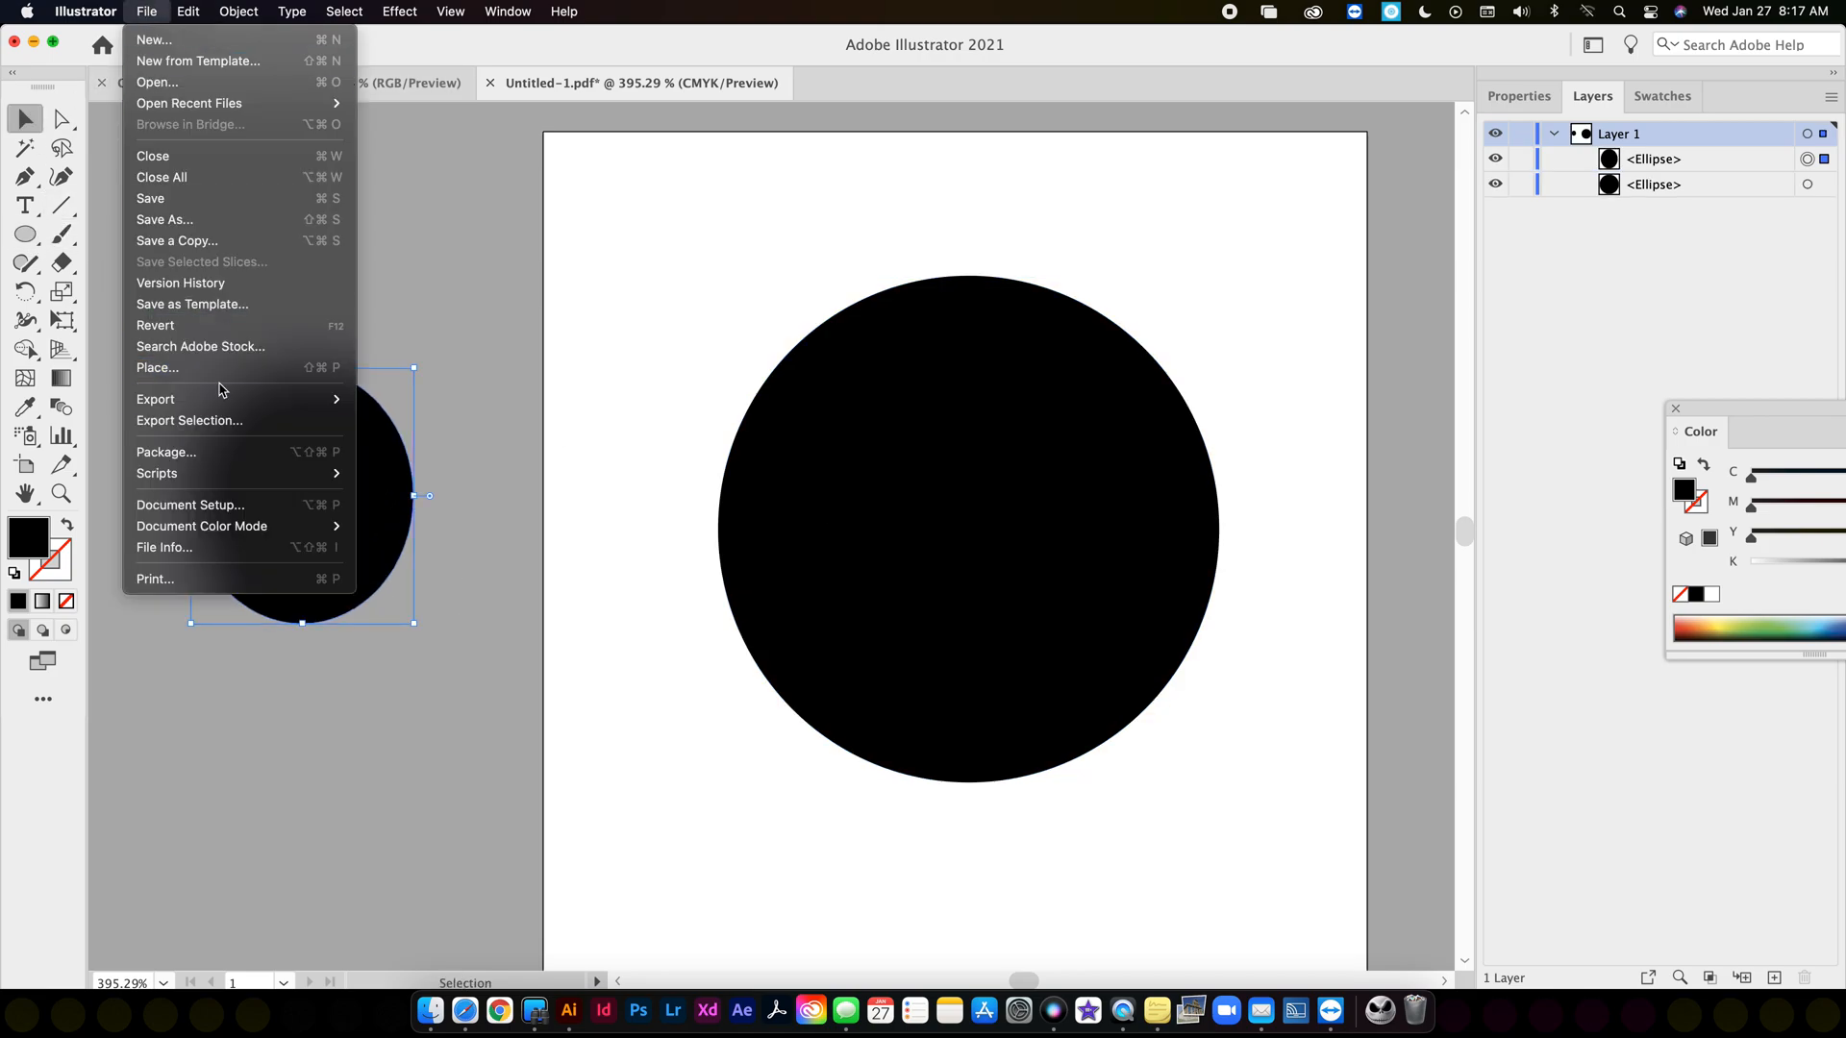
click(440, 419)
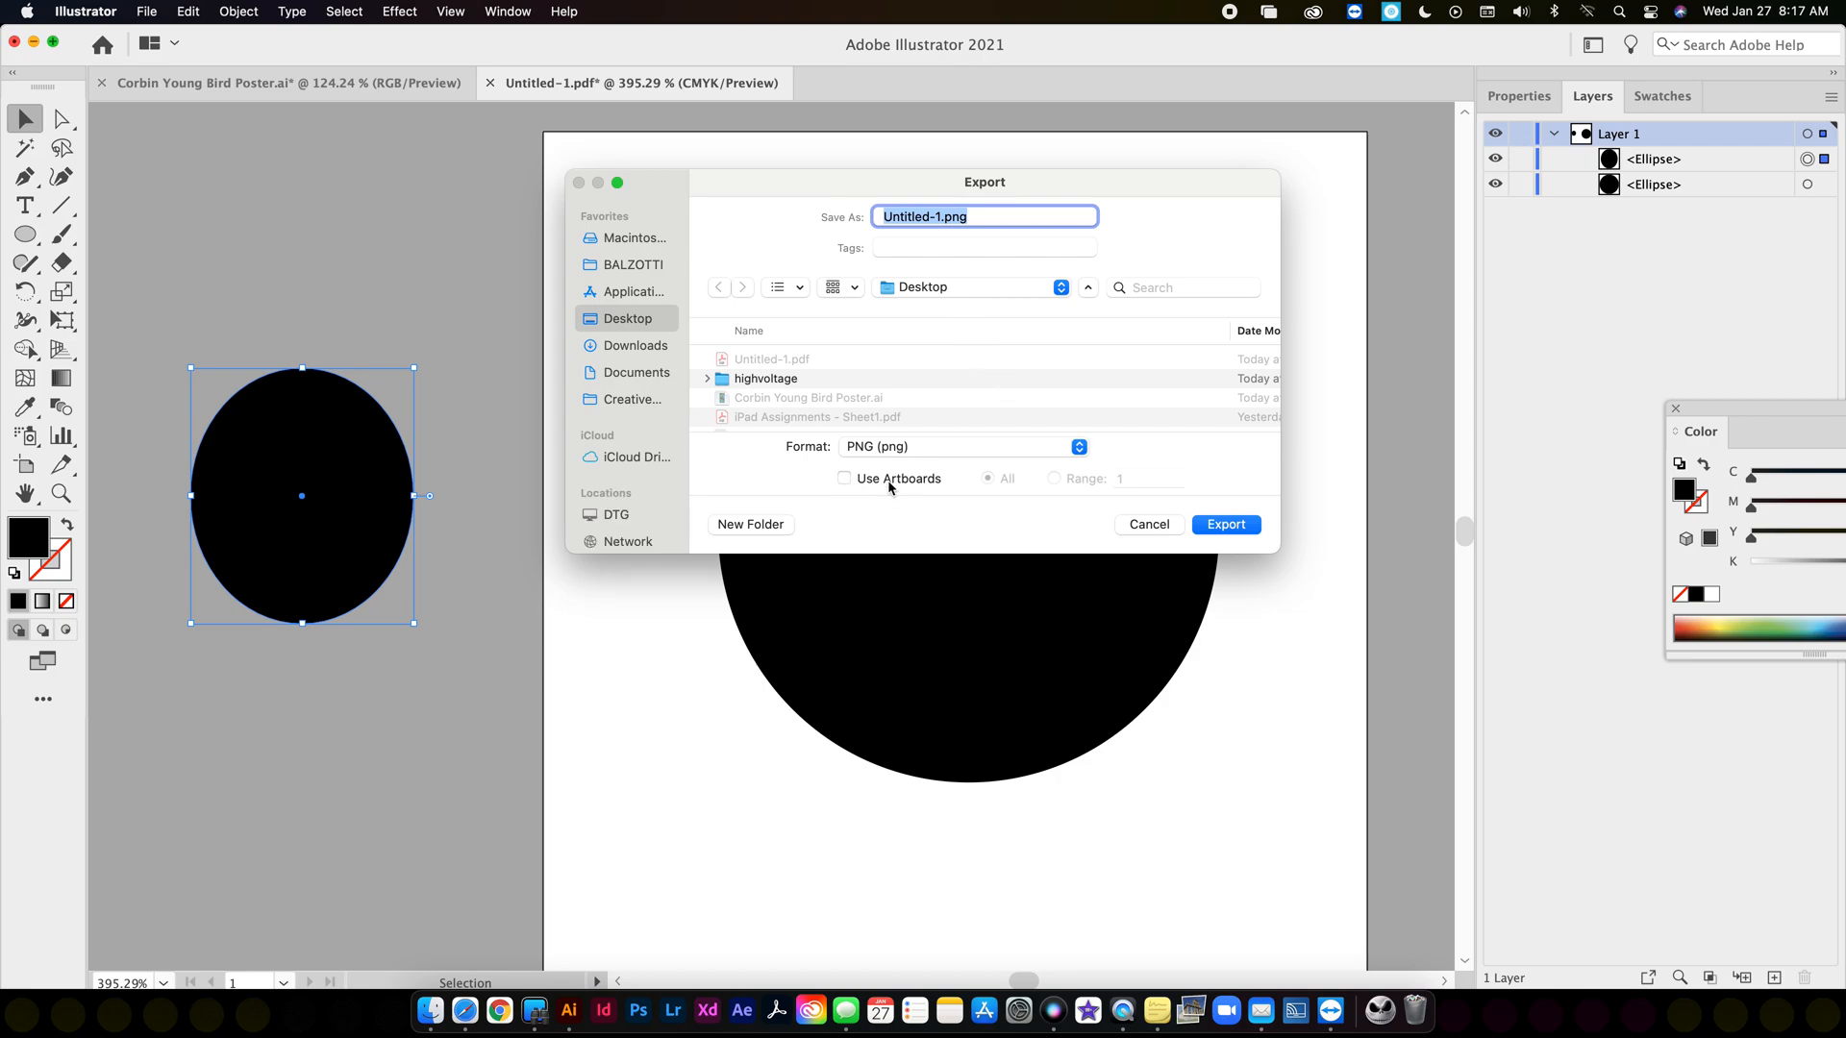
click(933, 448)
click(933, 448)
text(test)
click(1225, 524)
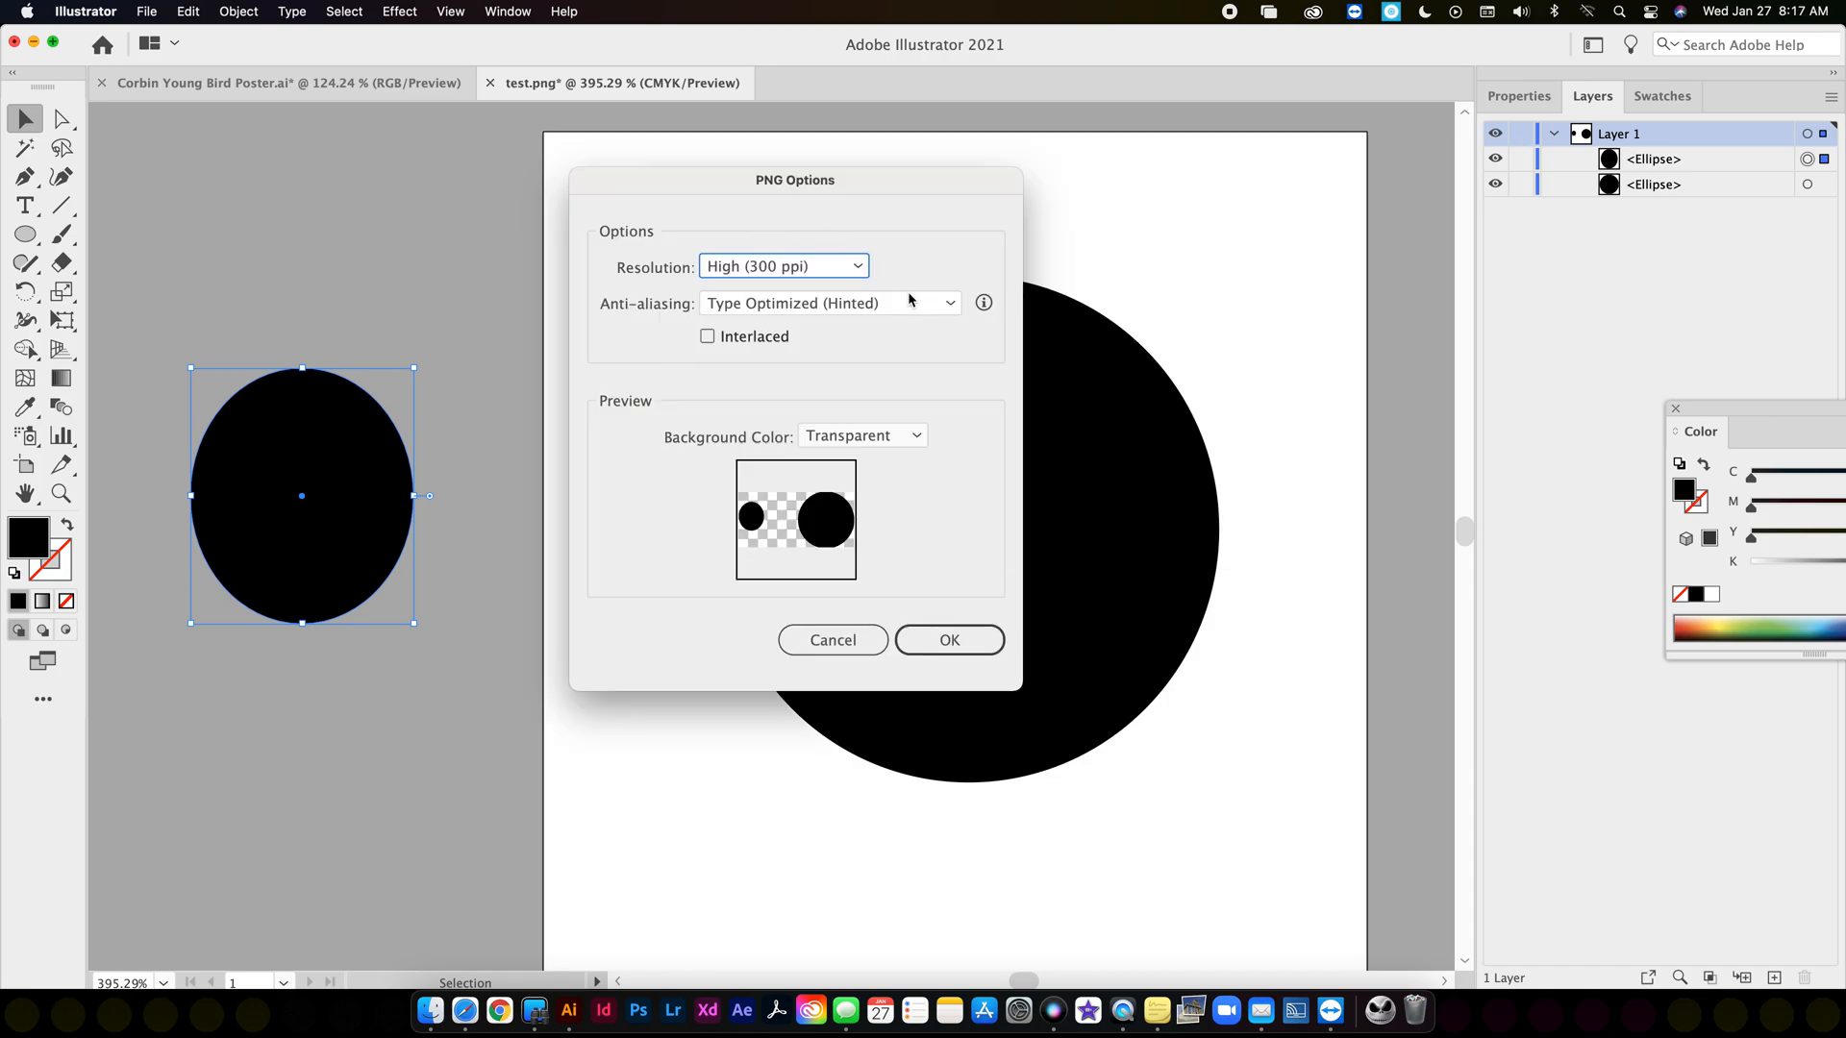
click(740, 271)
click(740, 271)
click(950, 641)
Preview the exported test.png on the desktop, and return to Illustrator.
click(34, 43)
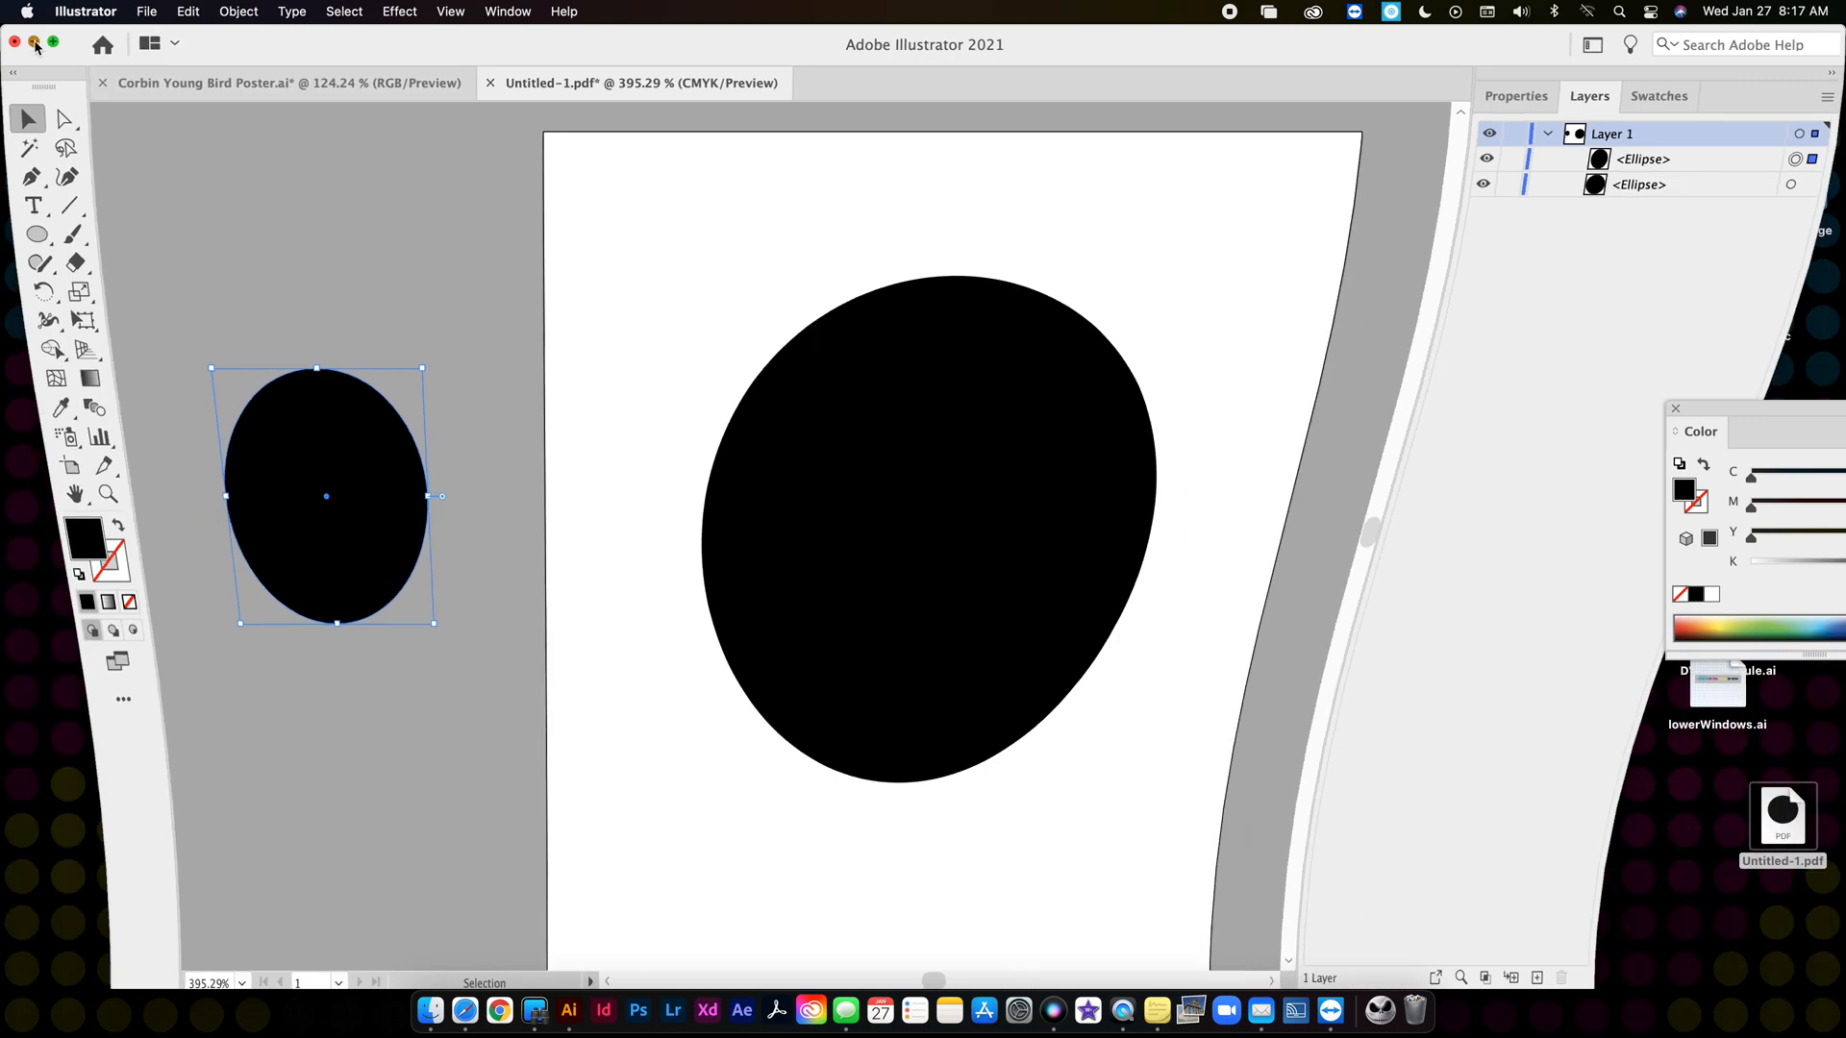
click(1687, 58)
key(space)
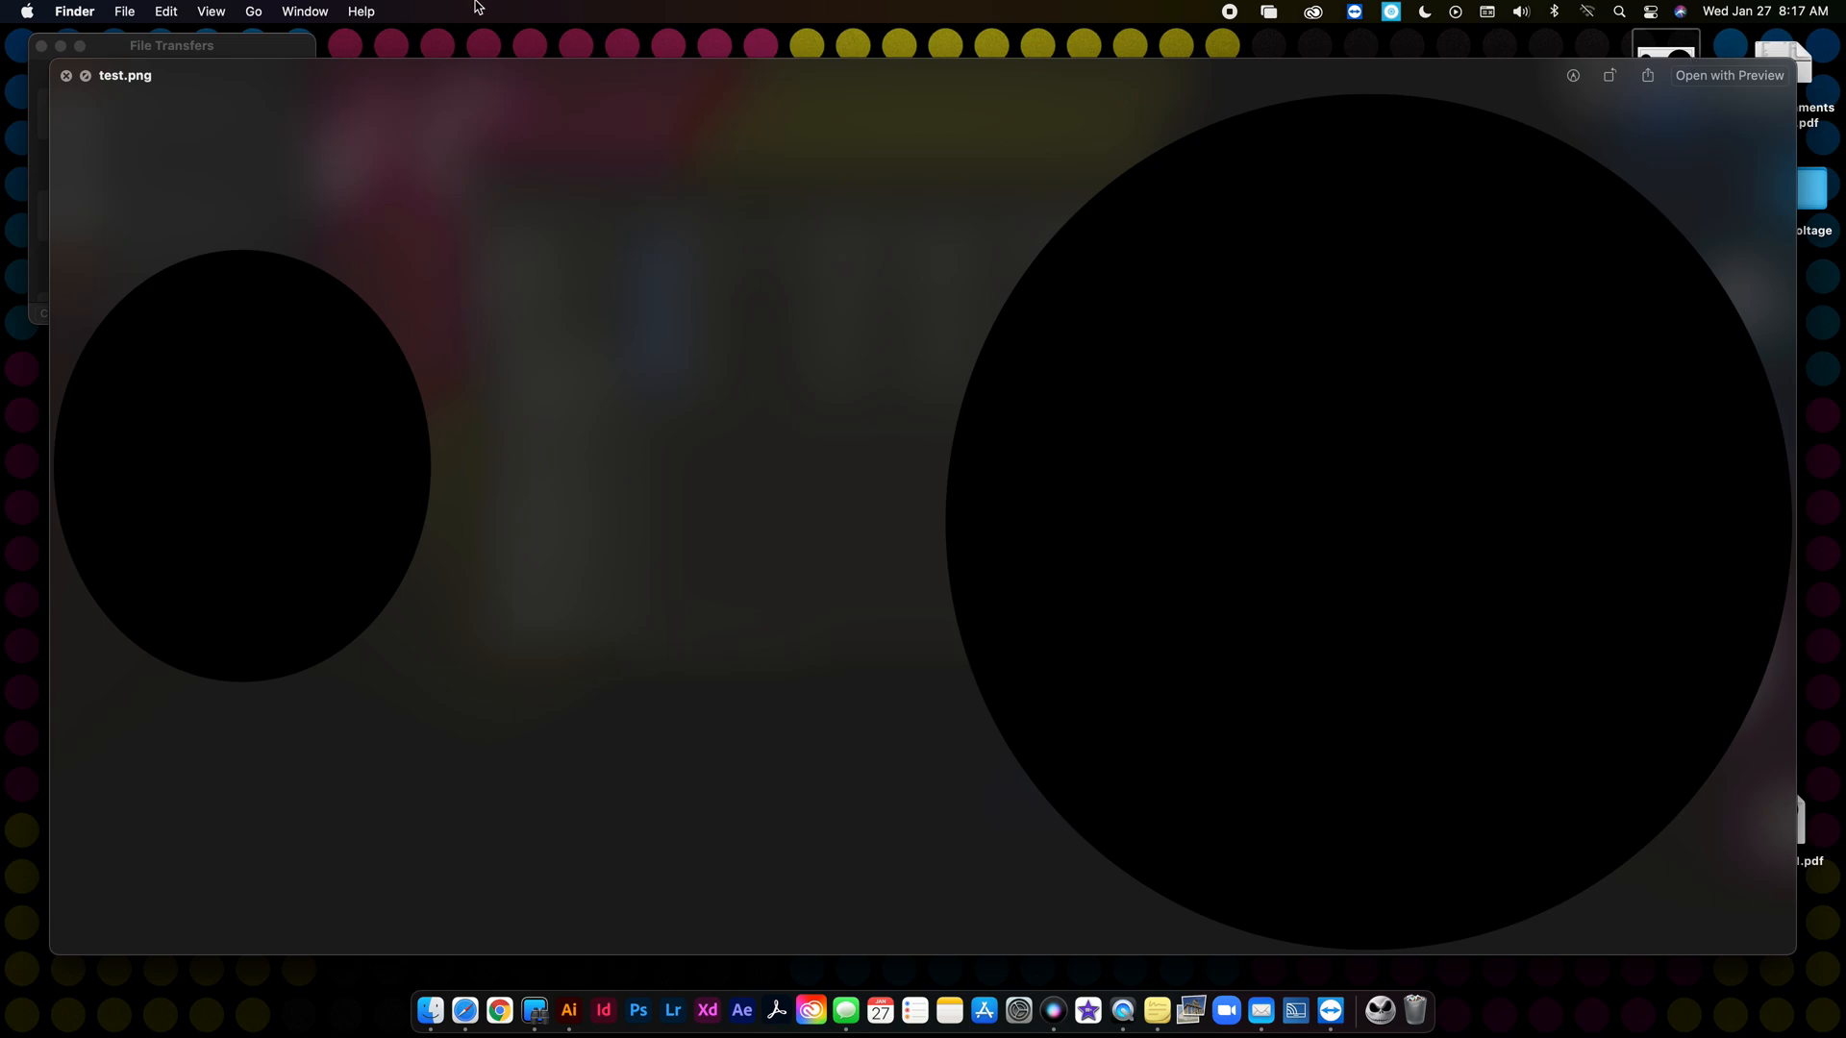
click(66, 76)
click(570, 1010)
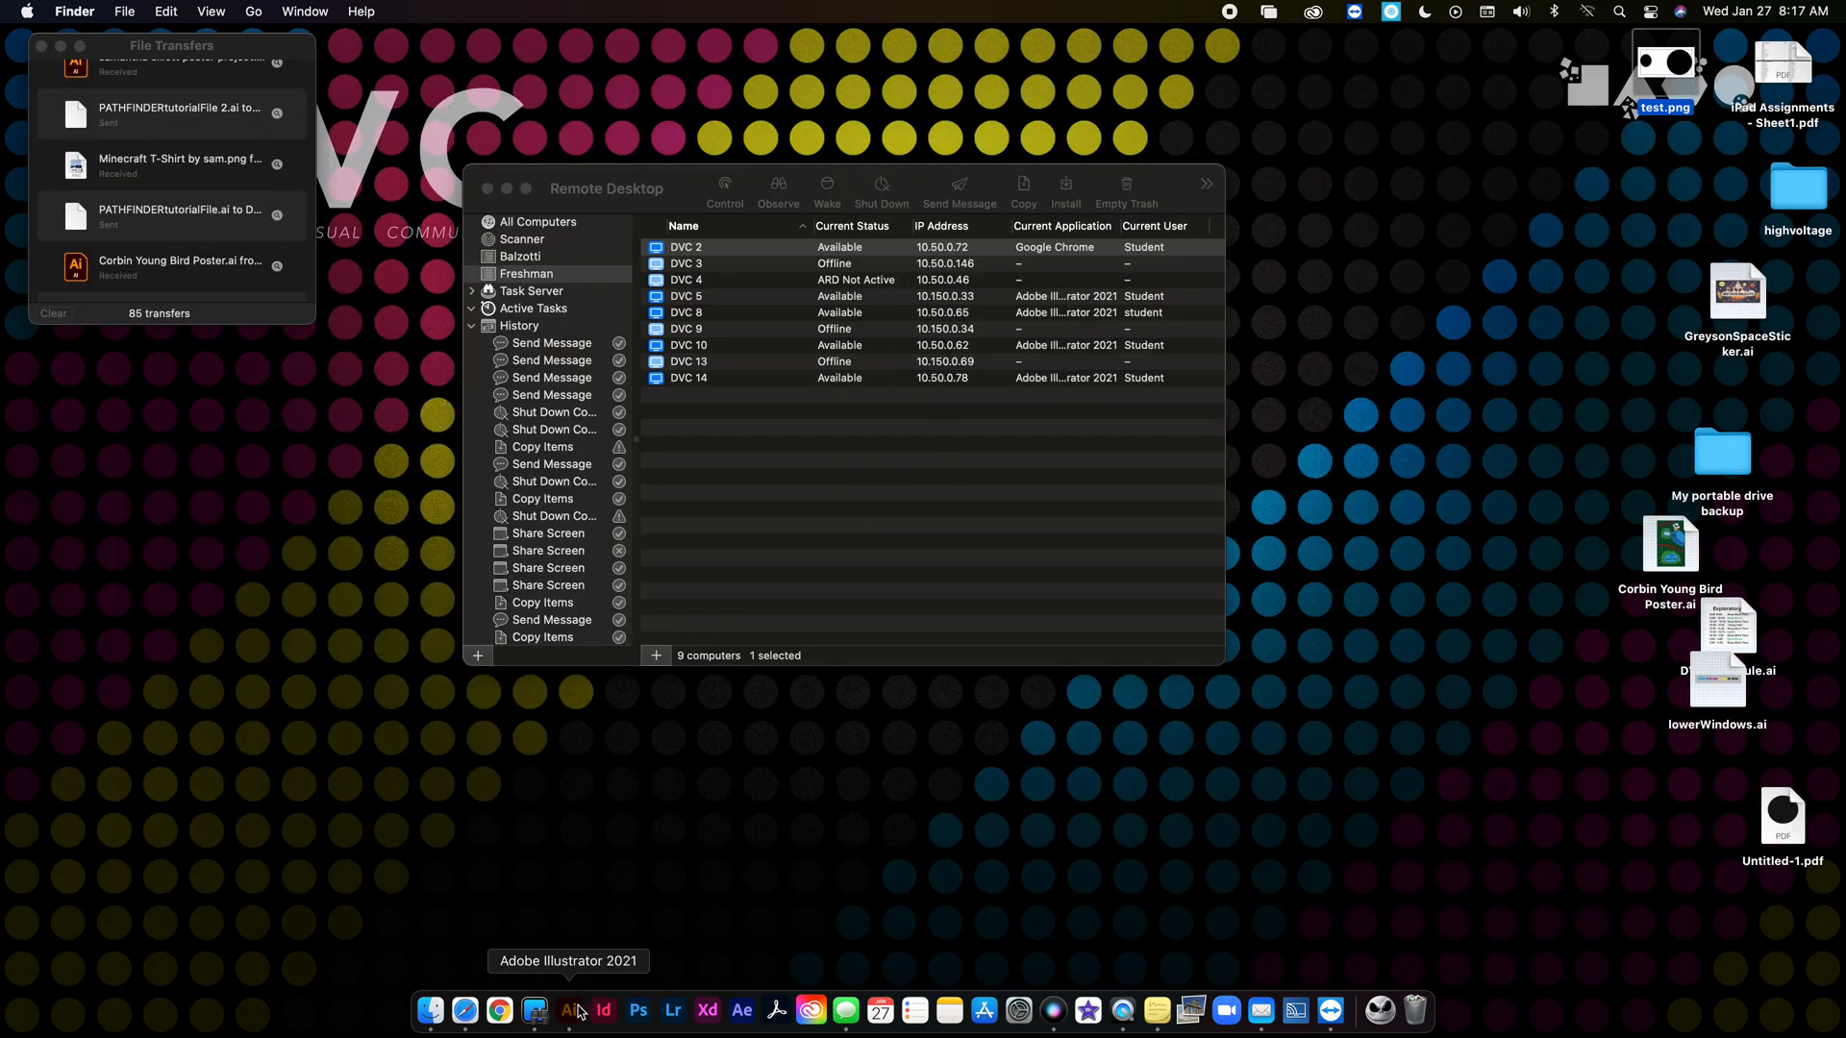
Deselect everything and check the PNG export preview with Use Artboards enabled, leaving without exporting.
key(super+shift+a)
click(146, 11)
mouse_move(307, 399)
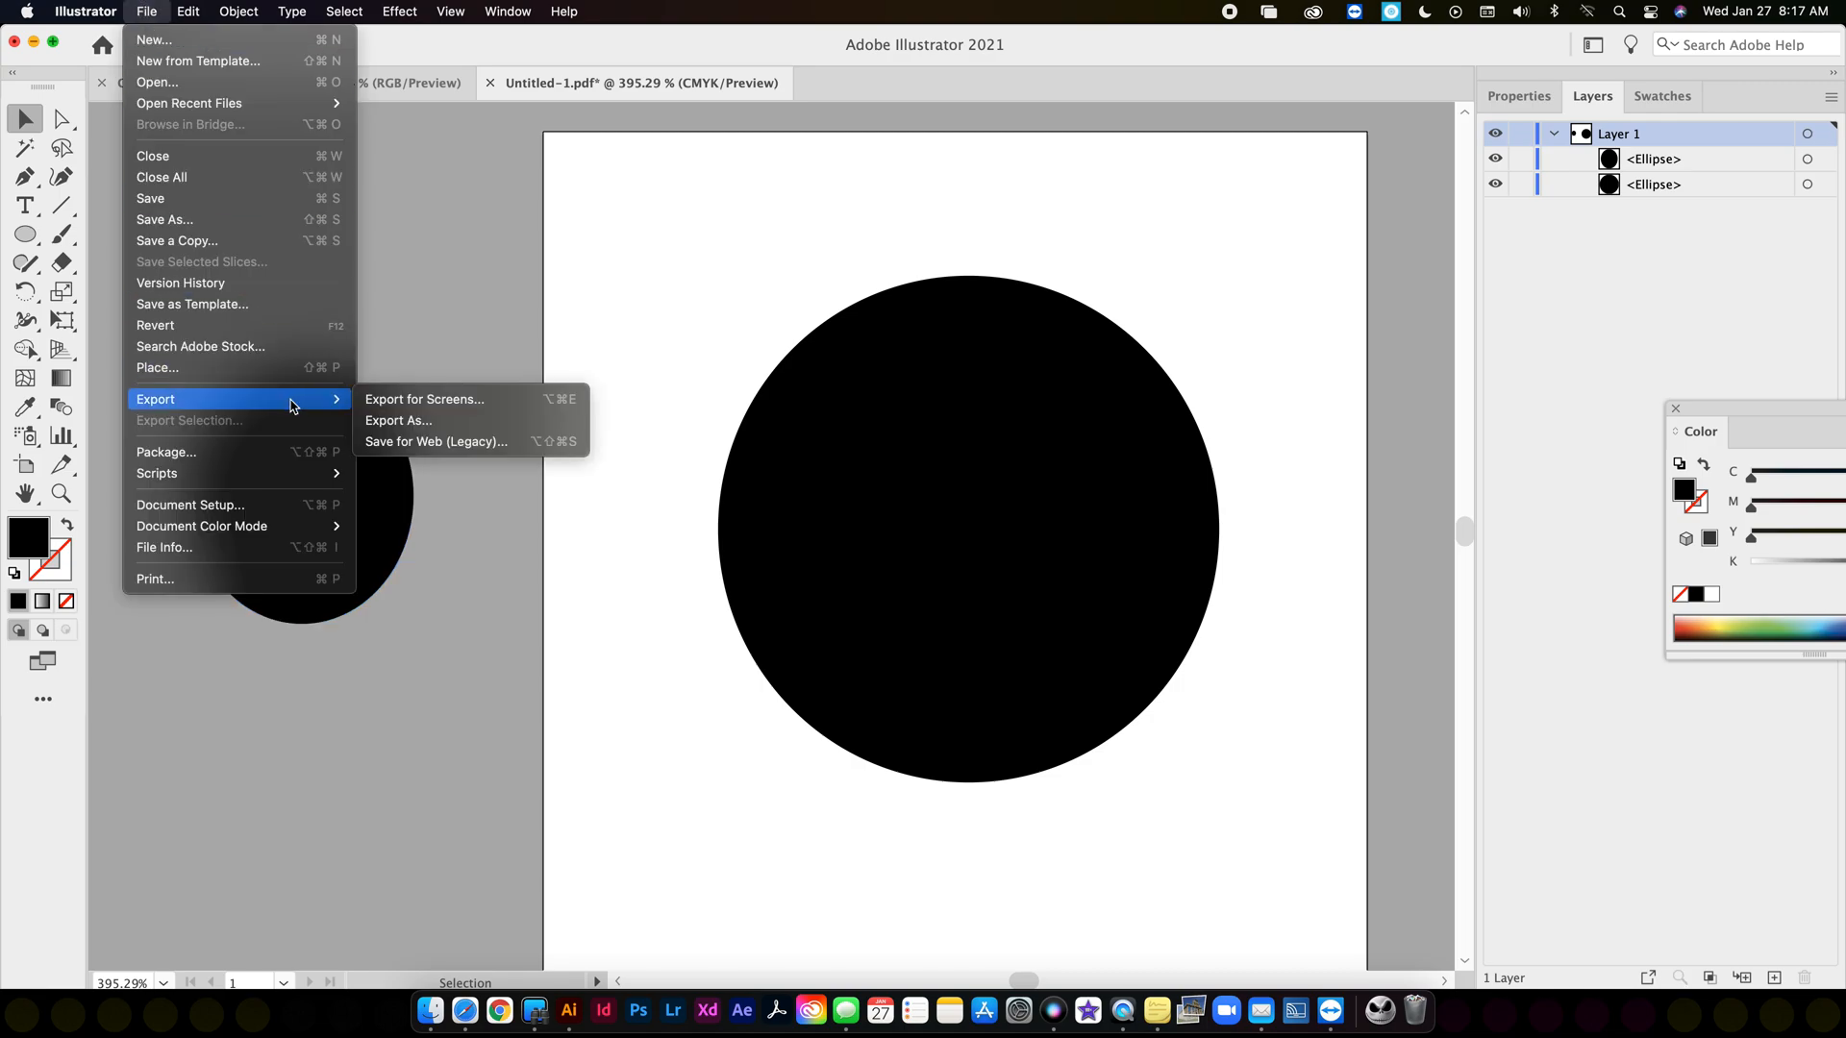
click(482, 417)
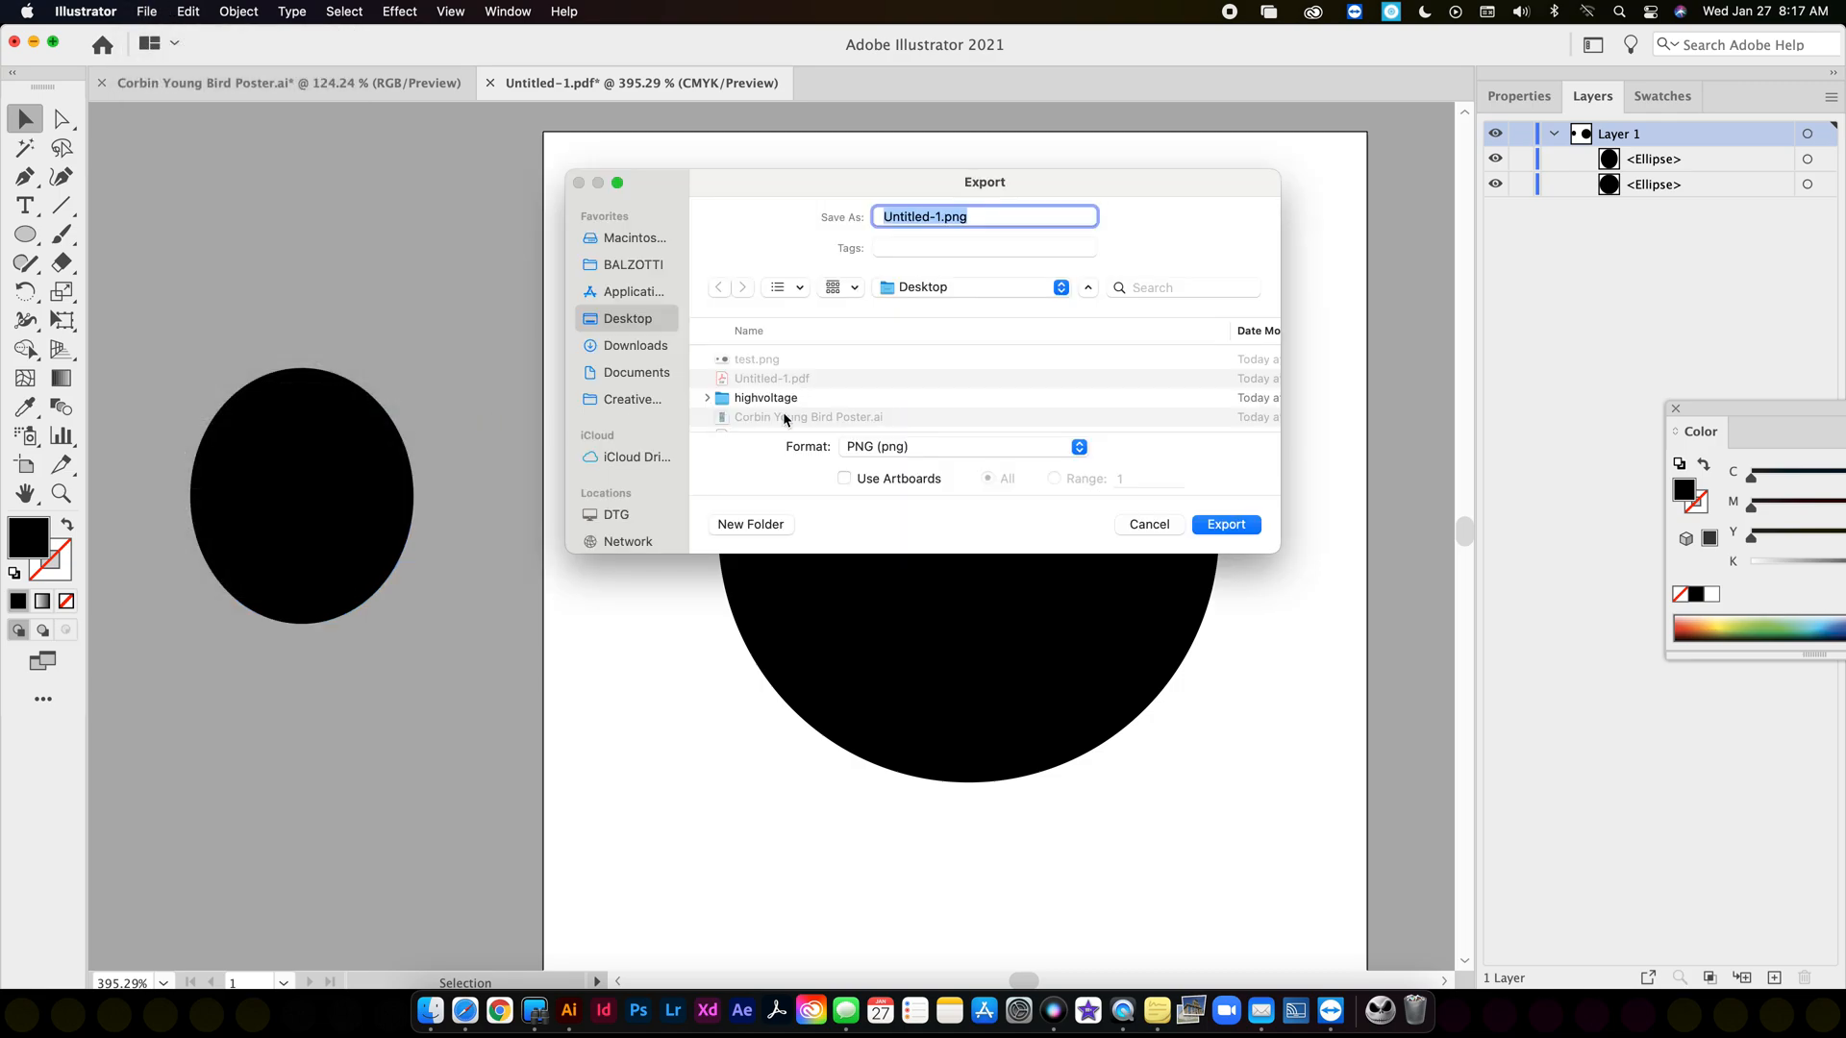
click(843, 478)
click(1221, 527)
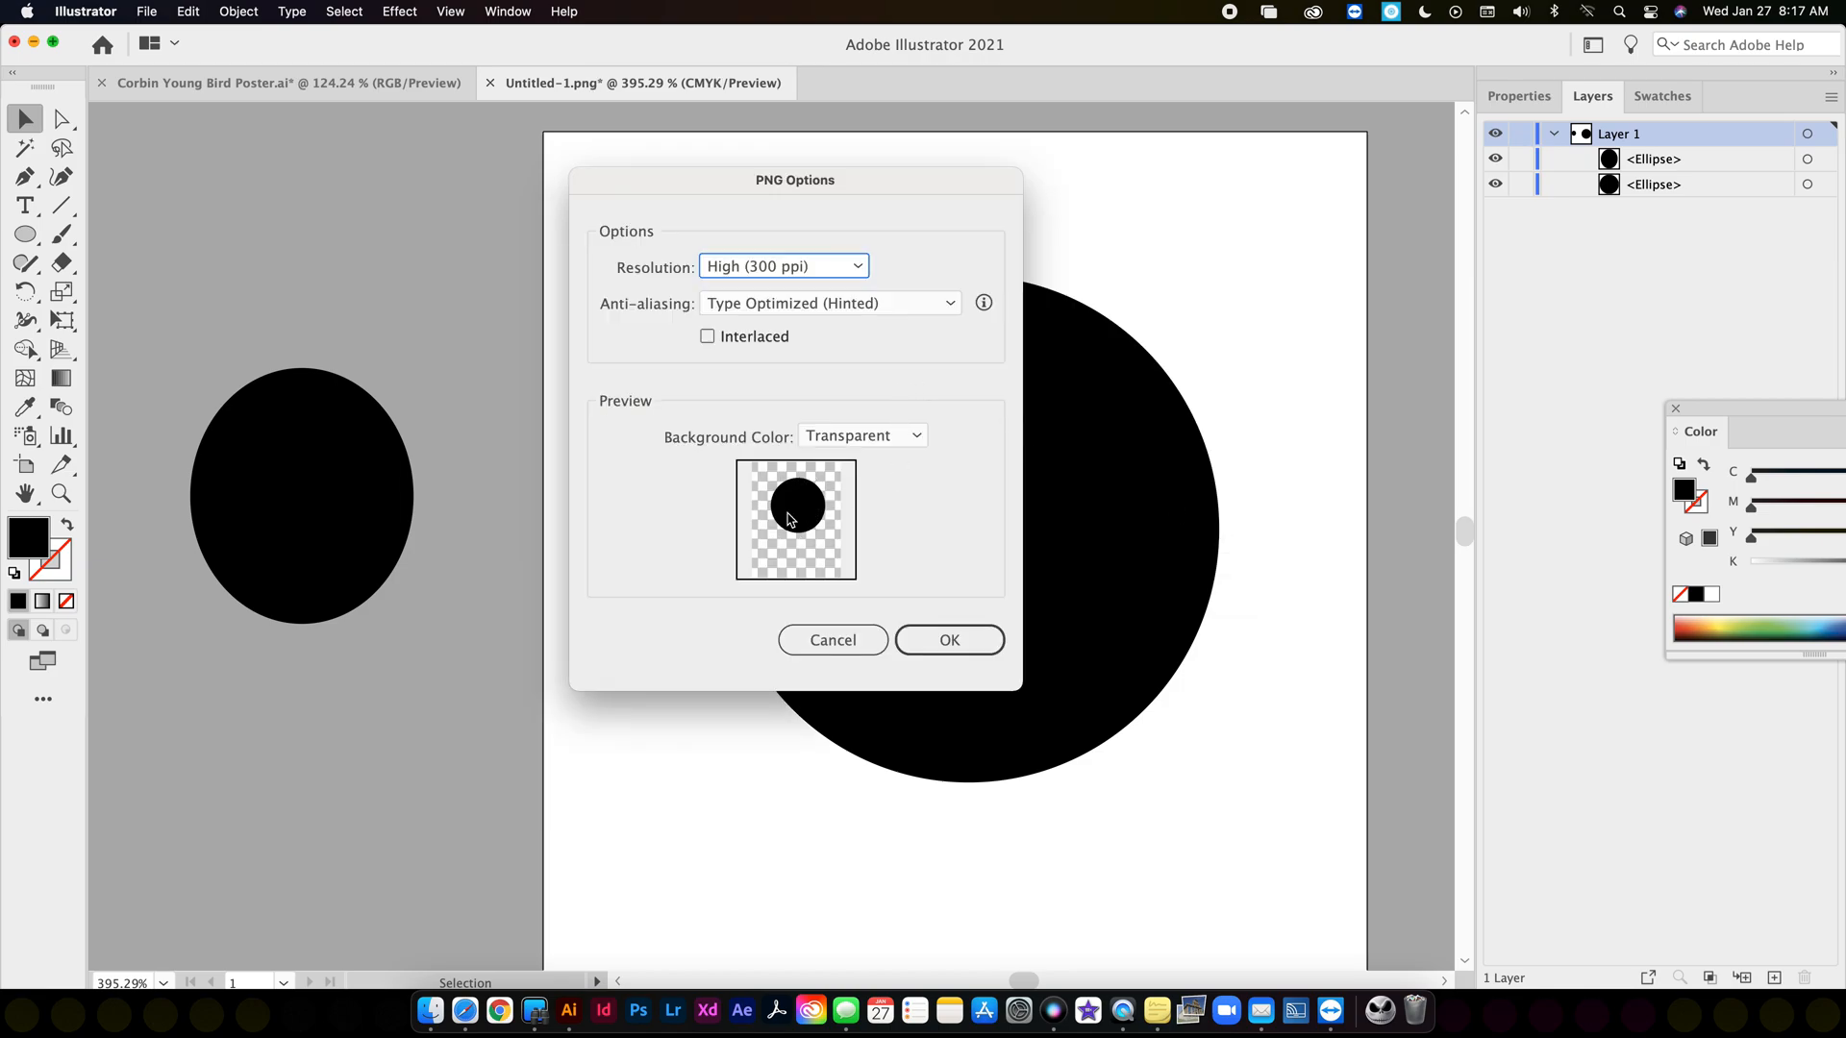
click(808, 640)
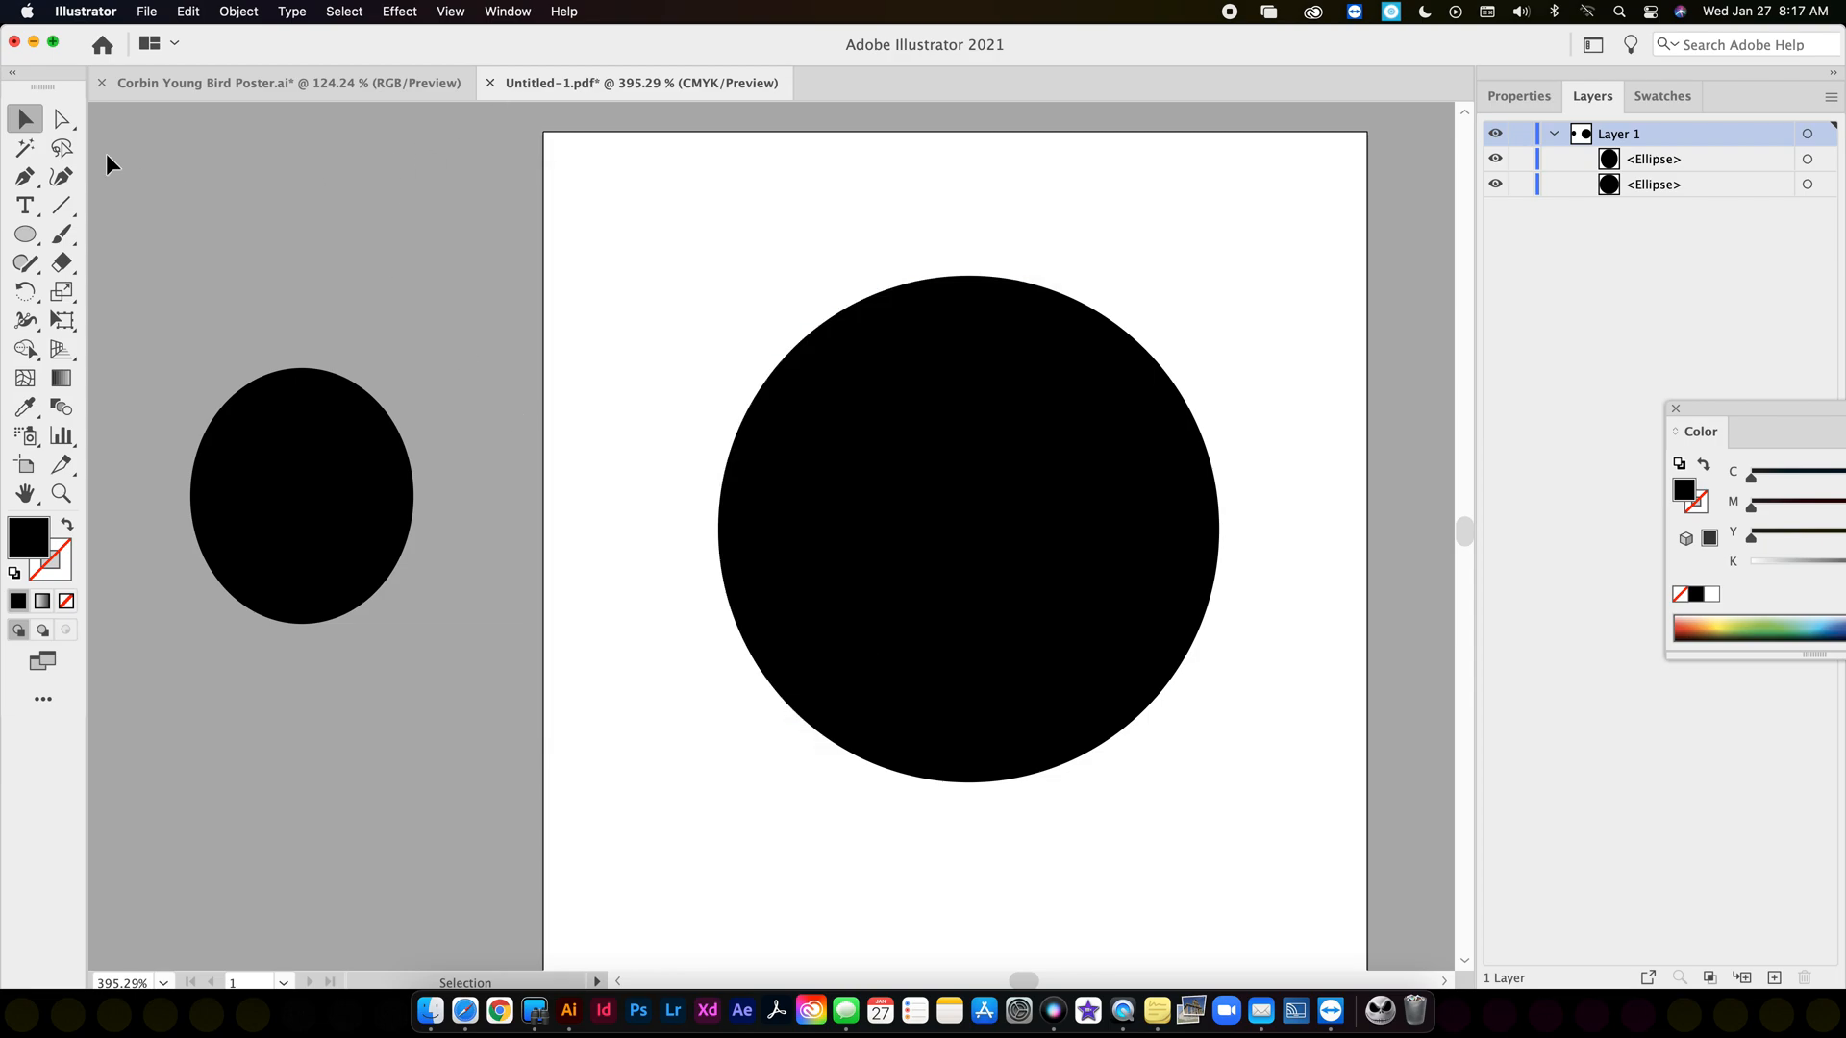
Delete all artwork from the document and draw a black circle about 4.48 in wide on the artboard.
key(super+a)
key(Delete)
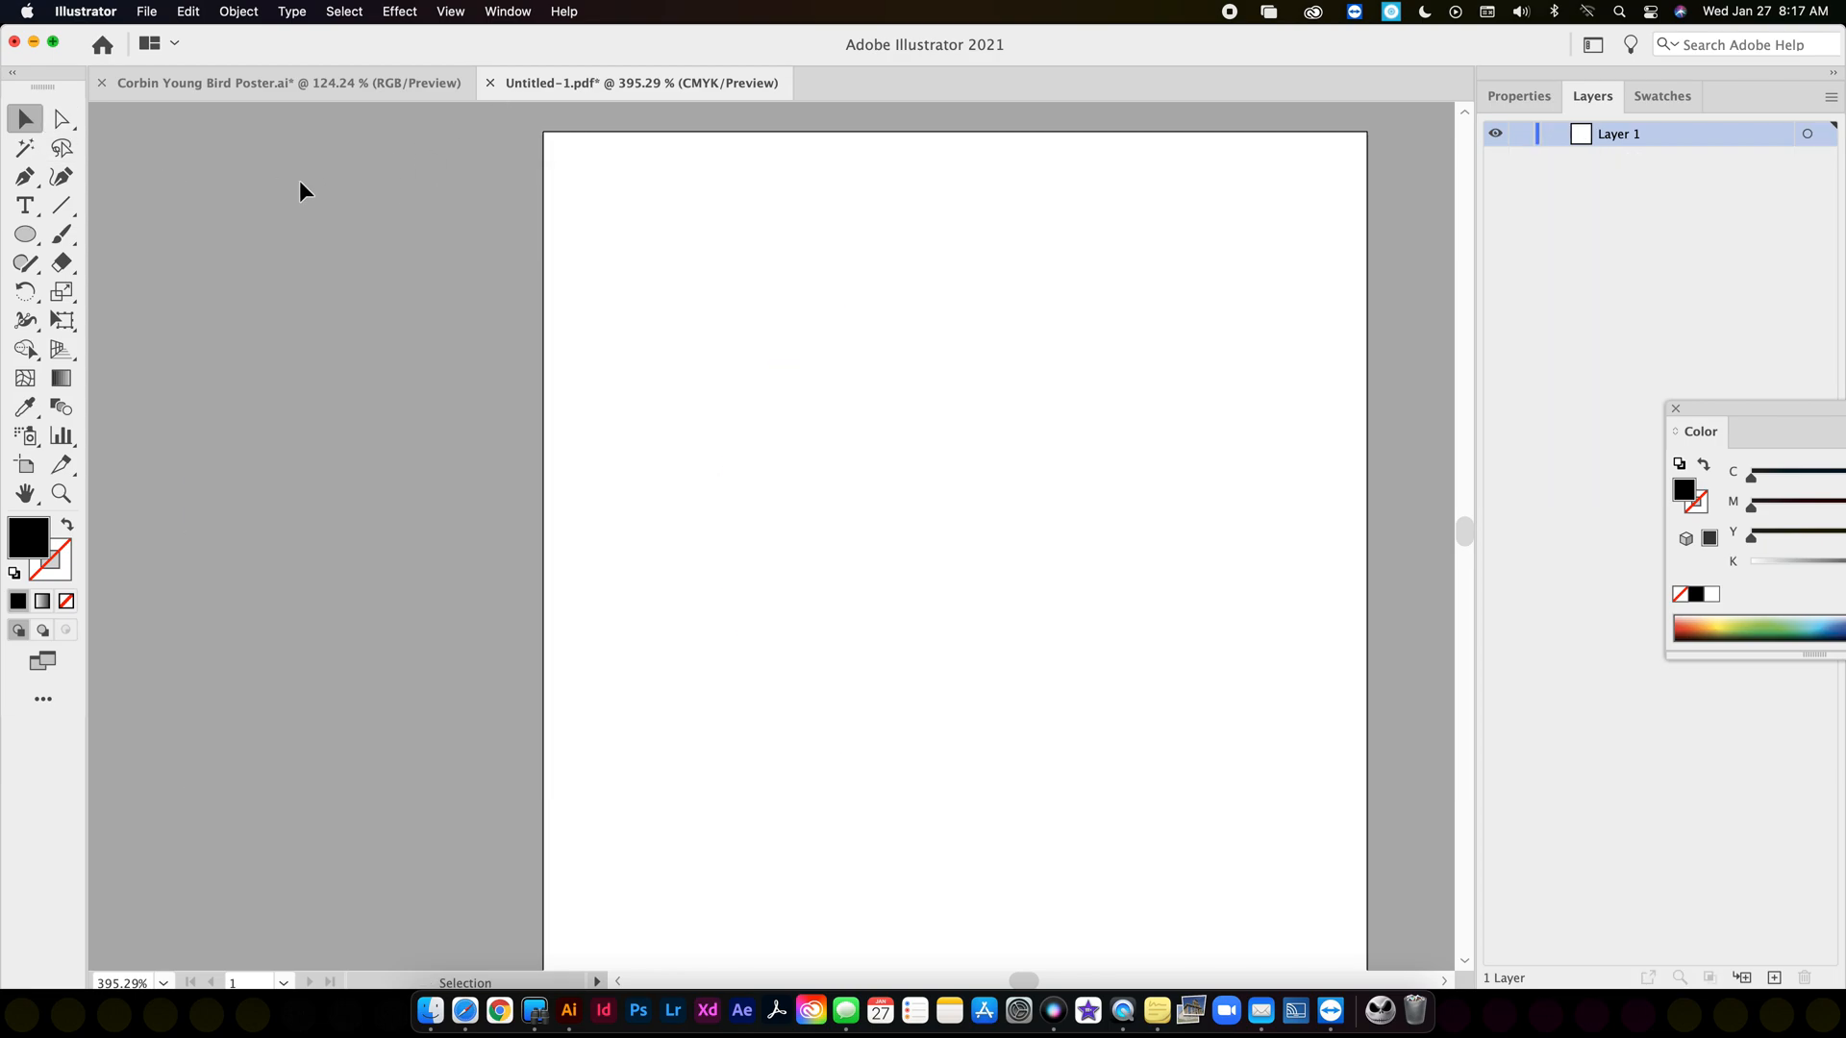
scroll(301, 183, right, 1)
click(25, 235)
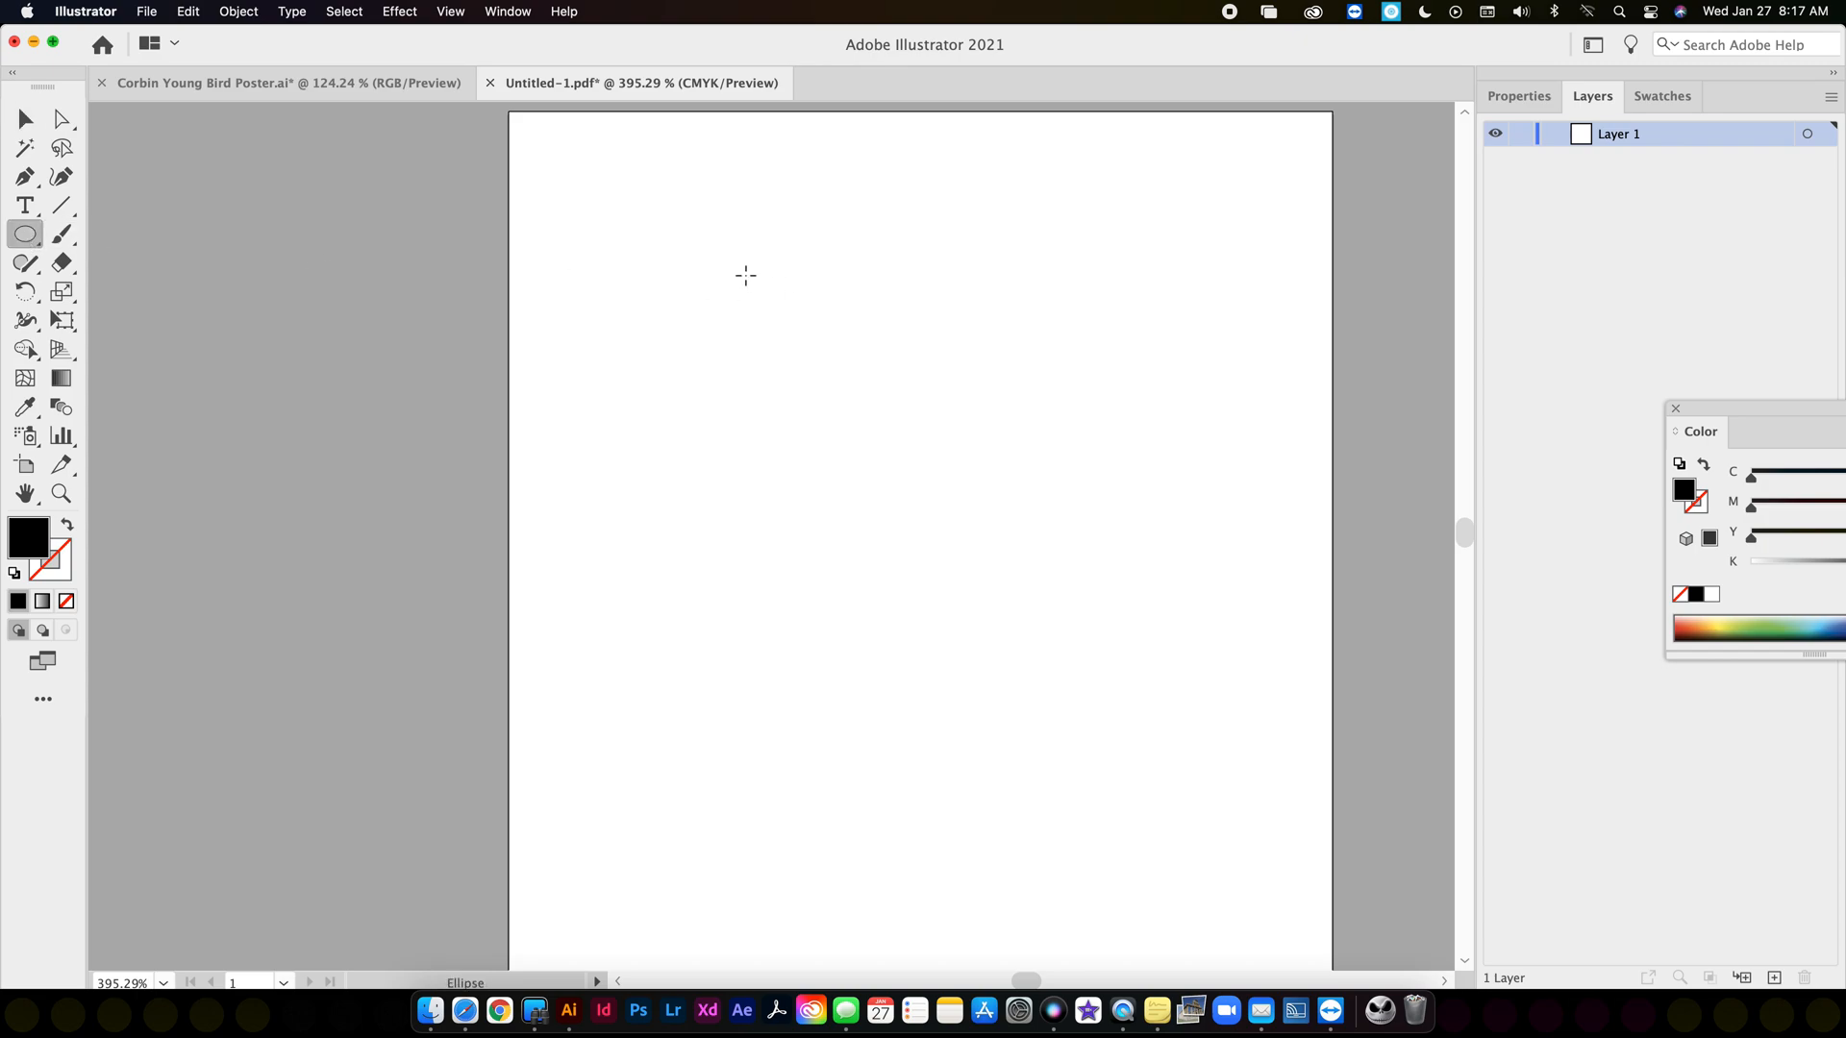
drag(714, 248, 1148, 680)
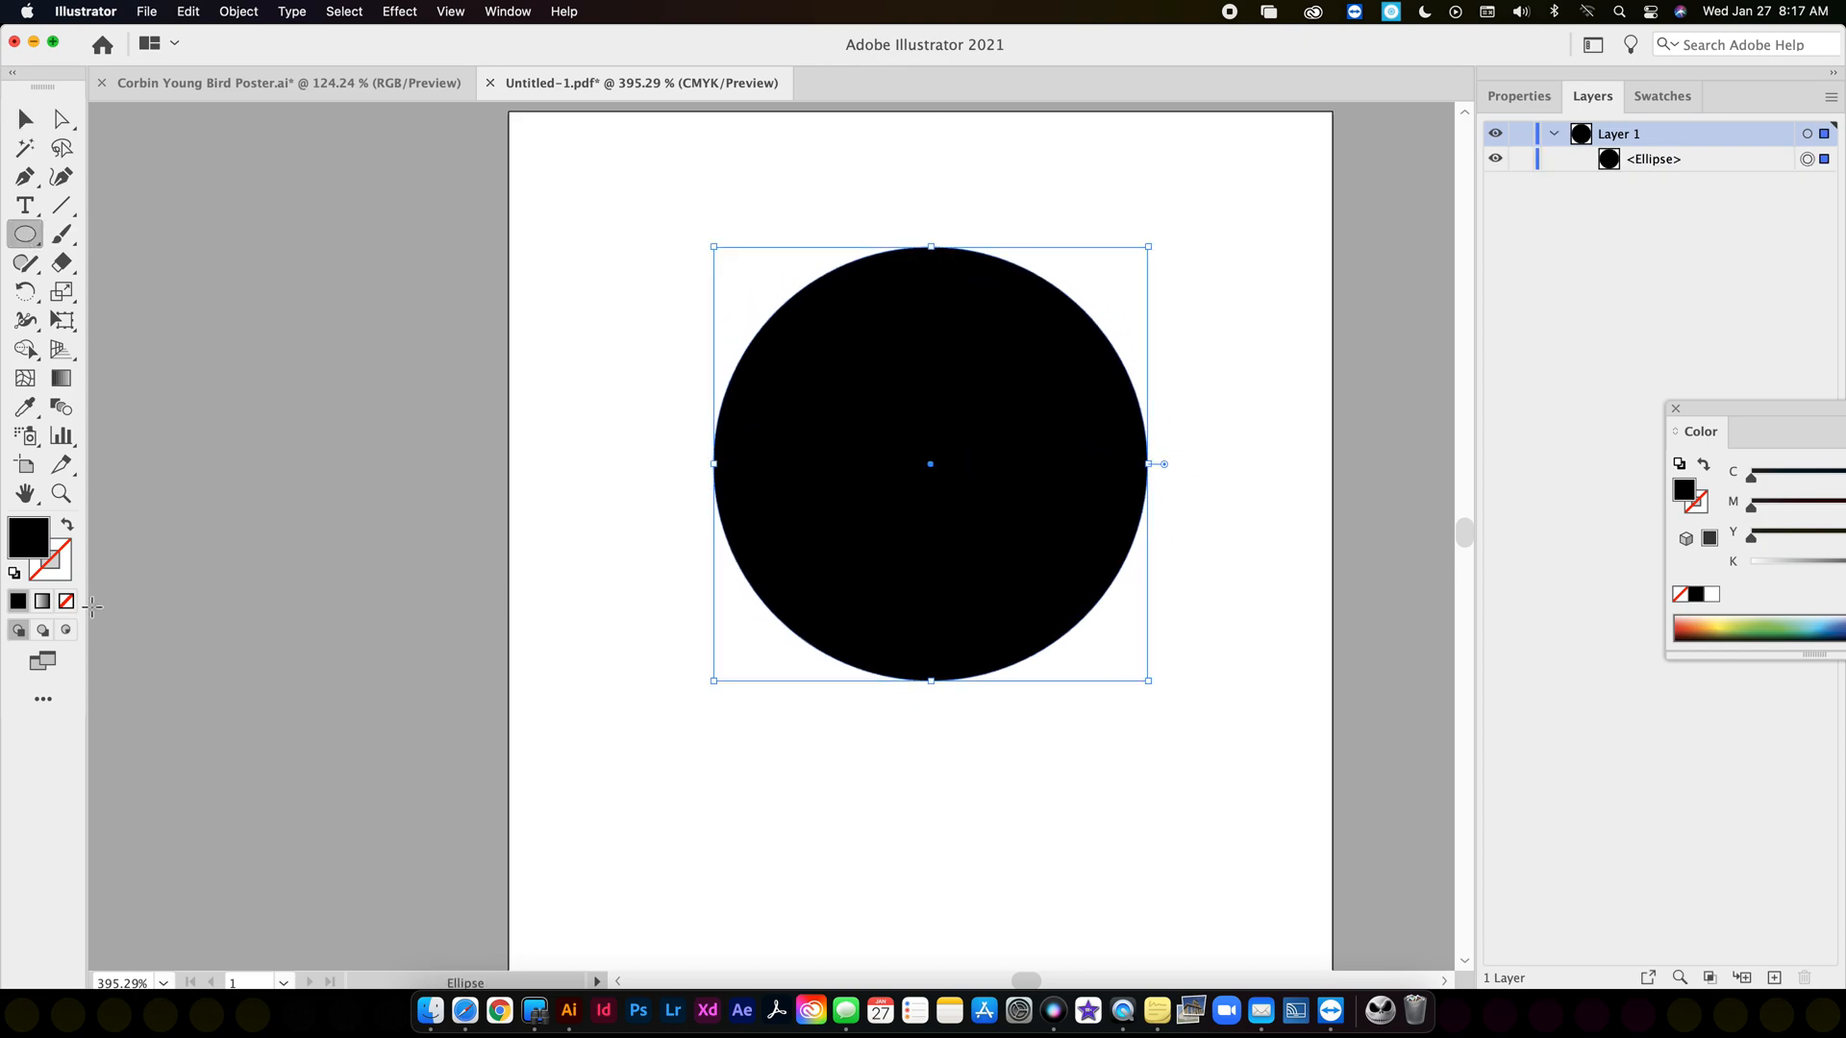
Fill the circle with a linear white-to-black gradient at about -139.5°, and shift its midpoint toward the black end.
click(45, 601)
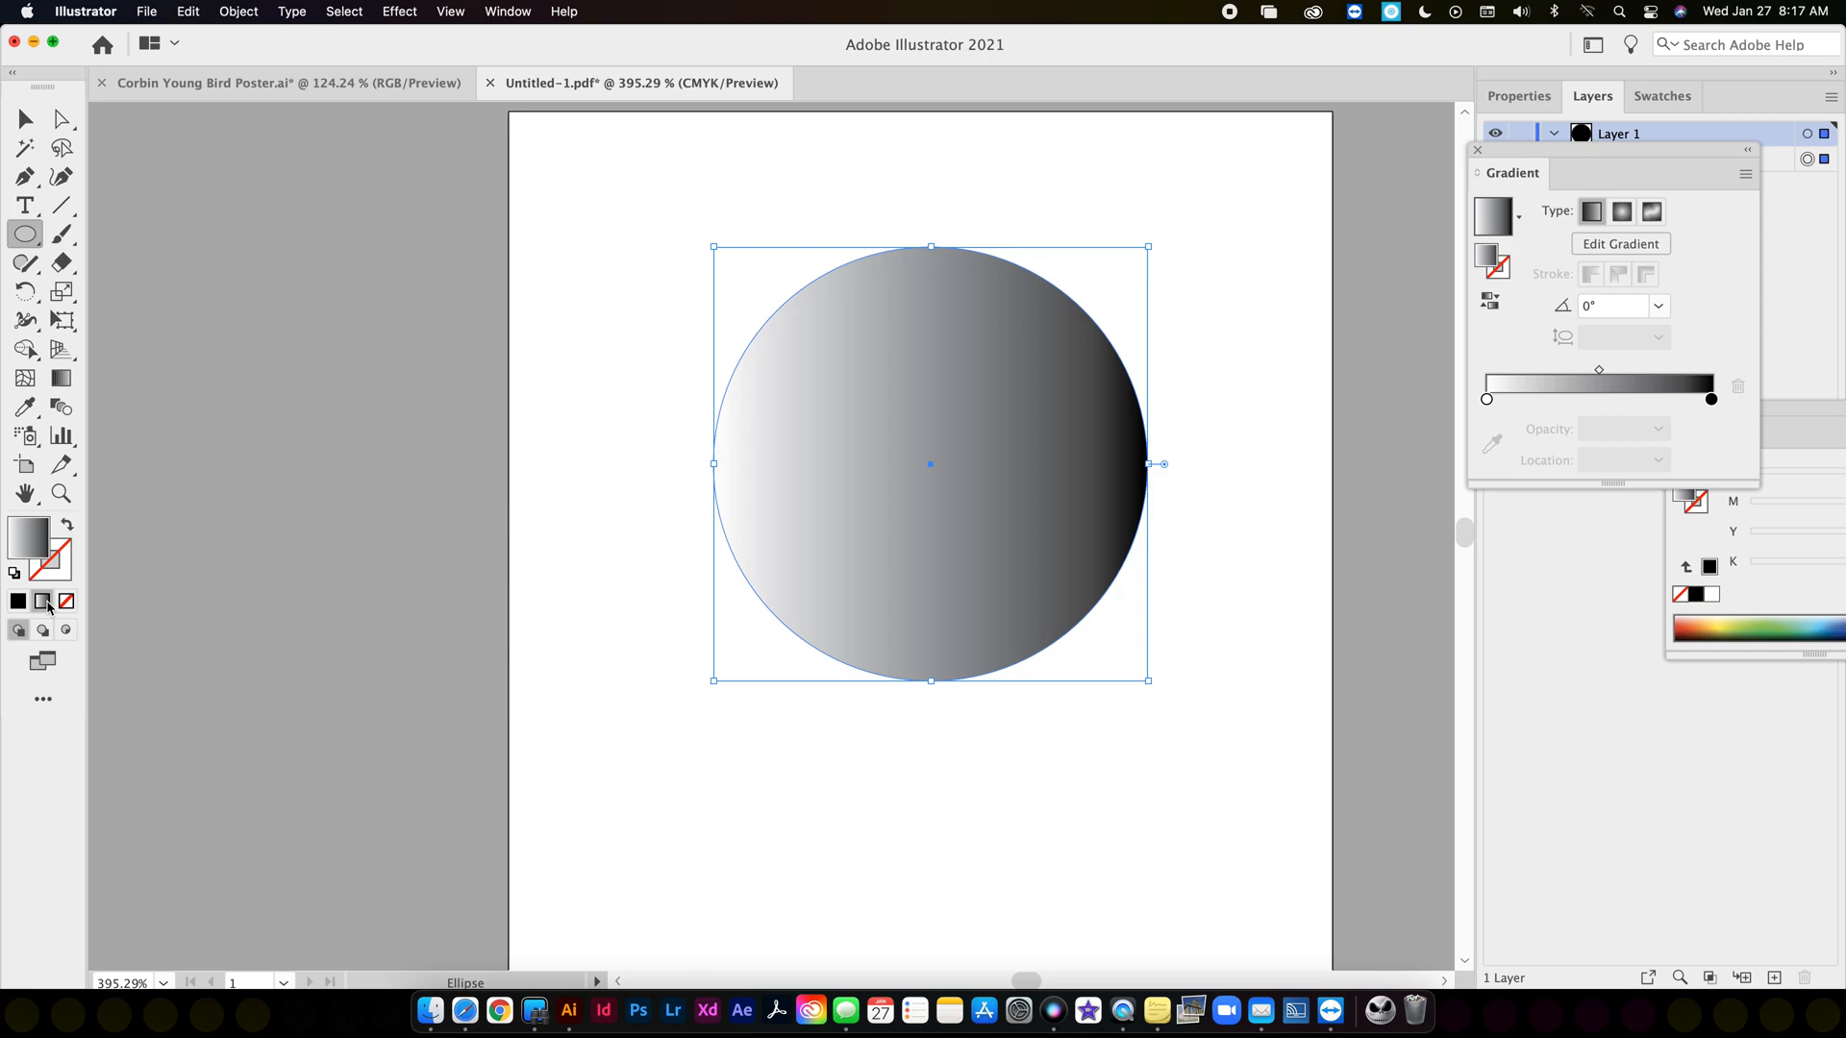
click(72, 382)
drag(827, 304, 1084, 643)
drag(1113, 349, 722, 642)
drag(986, 397, 846, 530)
click(722, 643)
Recolor the gradient's end stops in CMYK: the black one green (C 61.57, Y 100) and the white one blue (C 74.51, M 35.69).
double_click(722, 643)
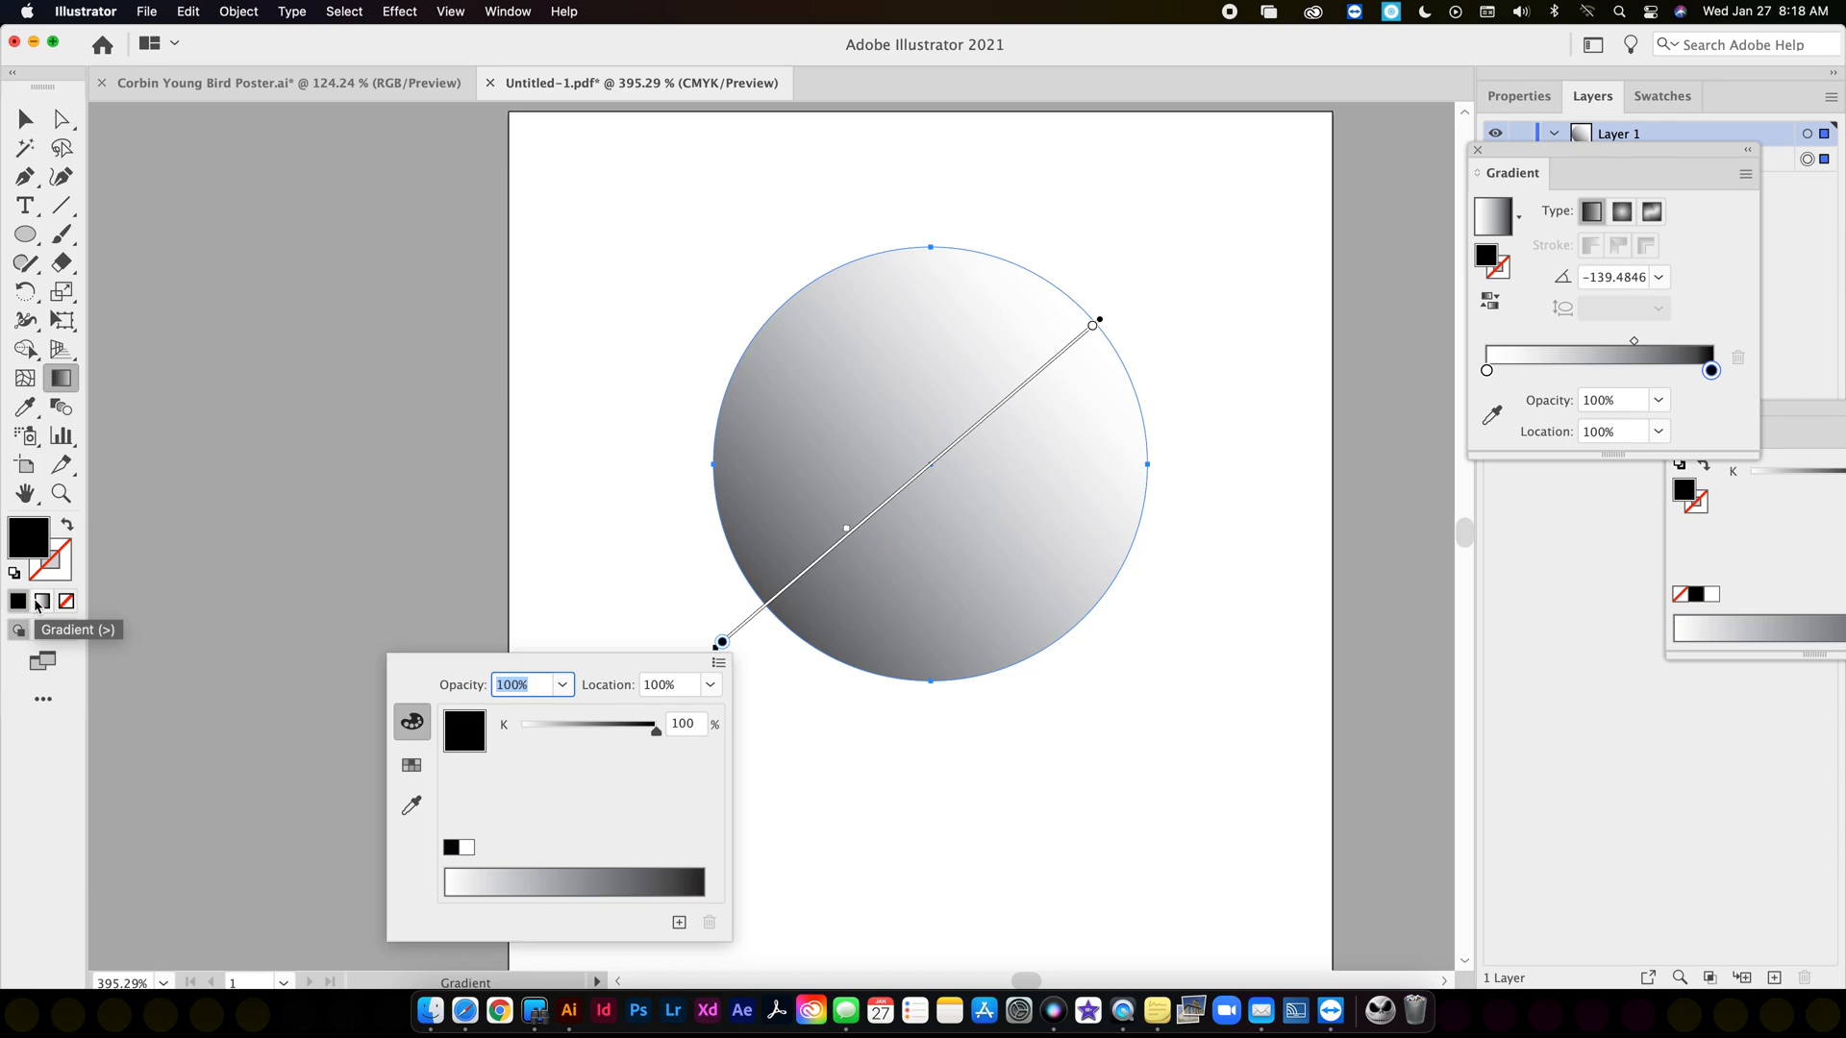
click(719, 663)
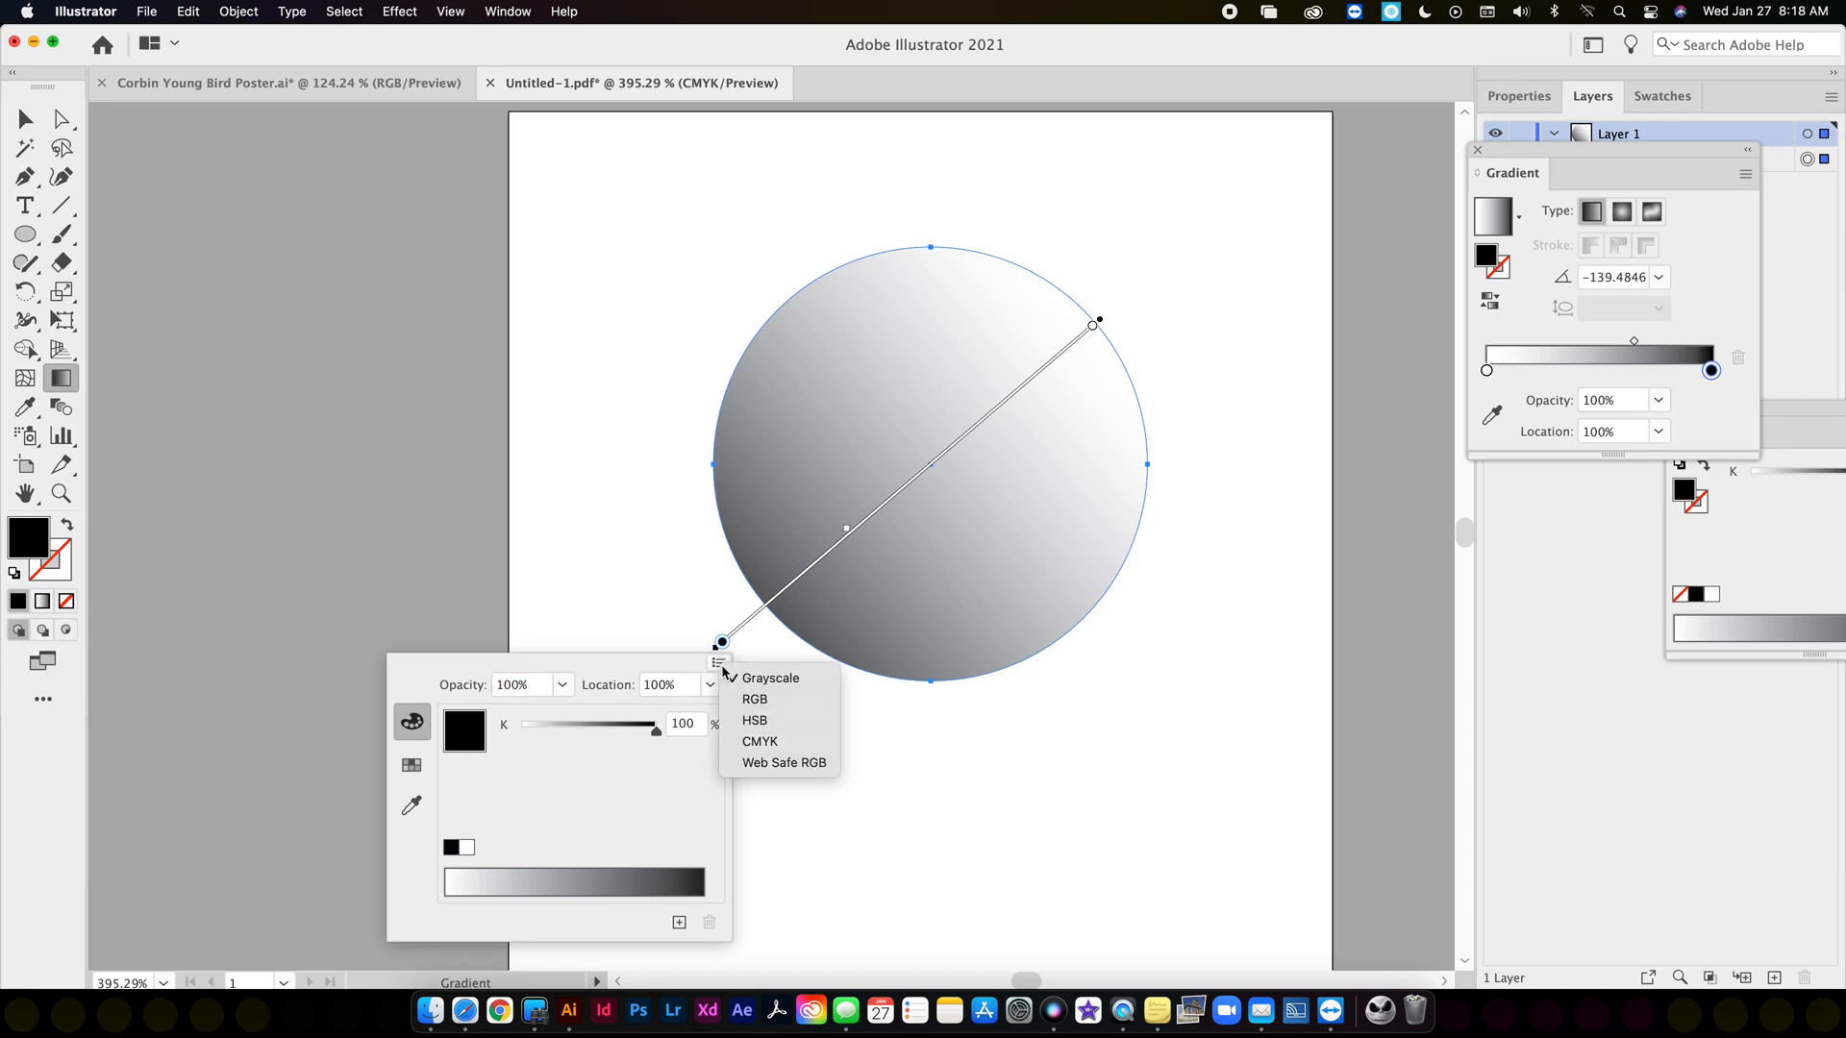
click(764, 741)
click(545, 871)
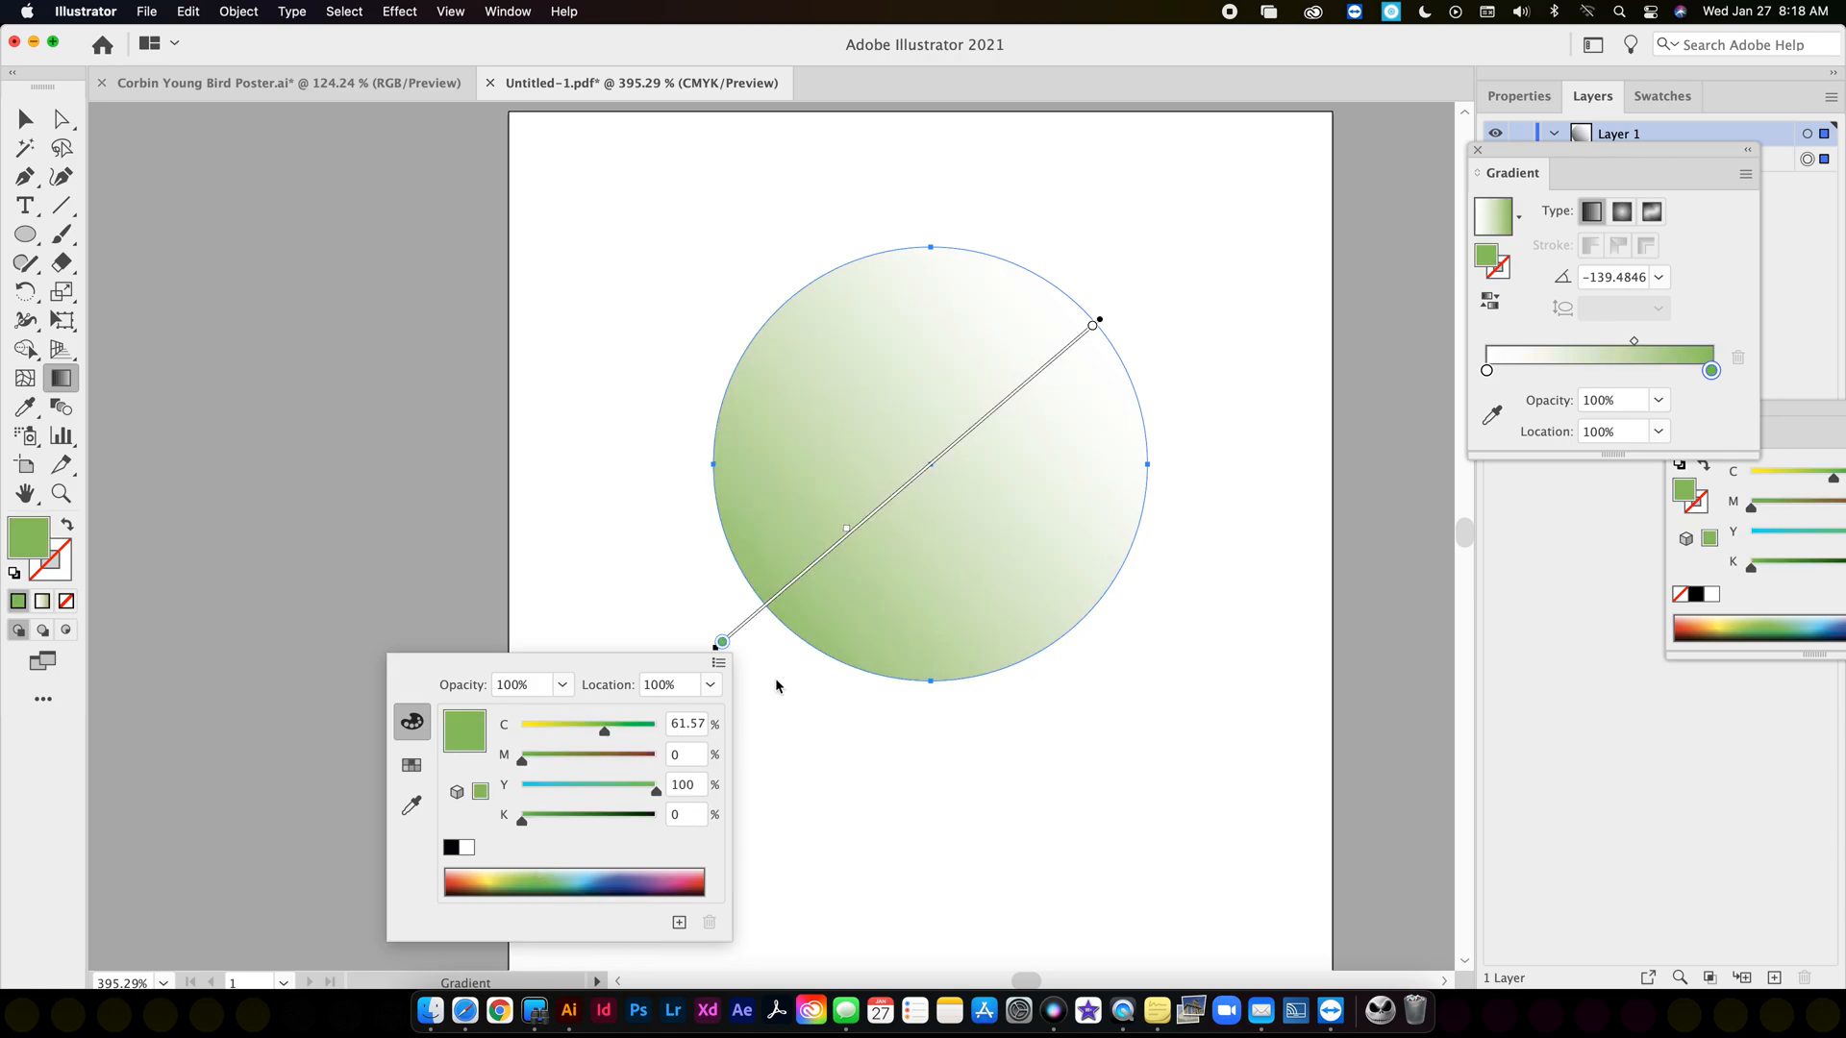
double_click(1095, 330)
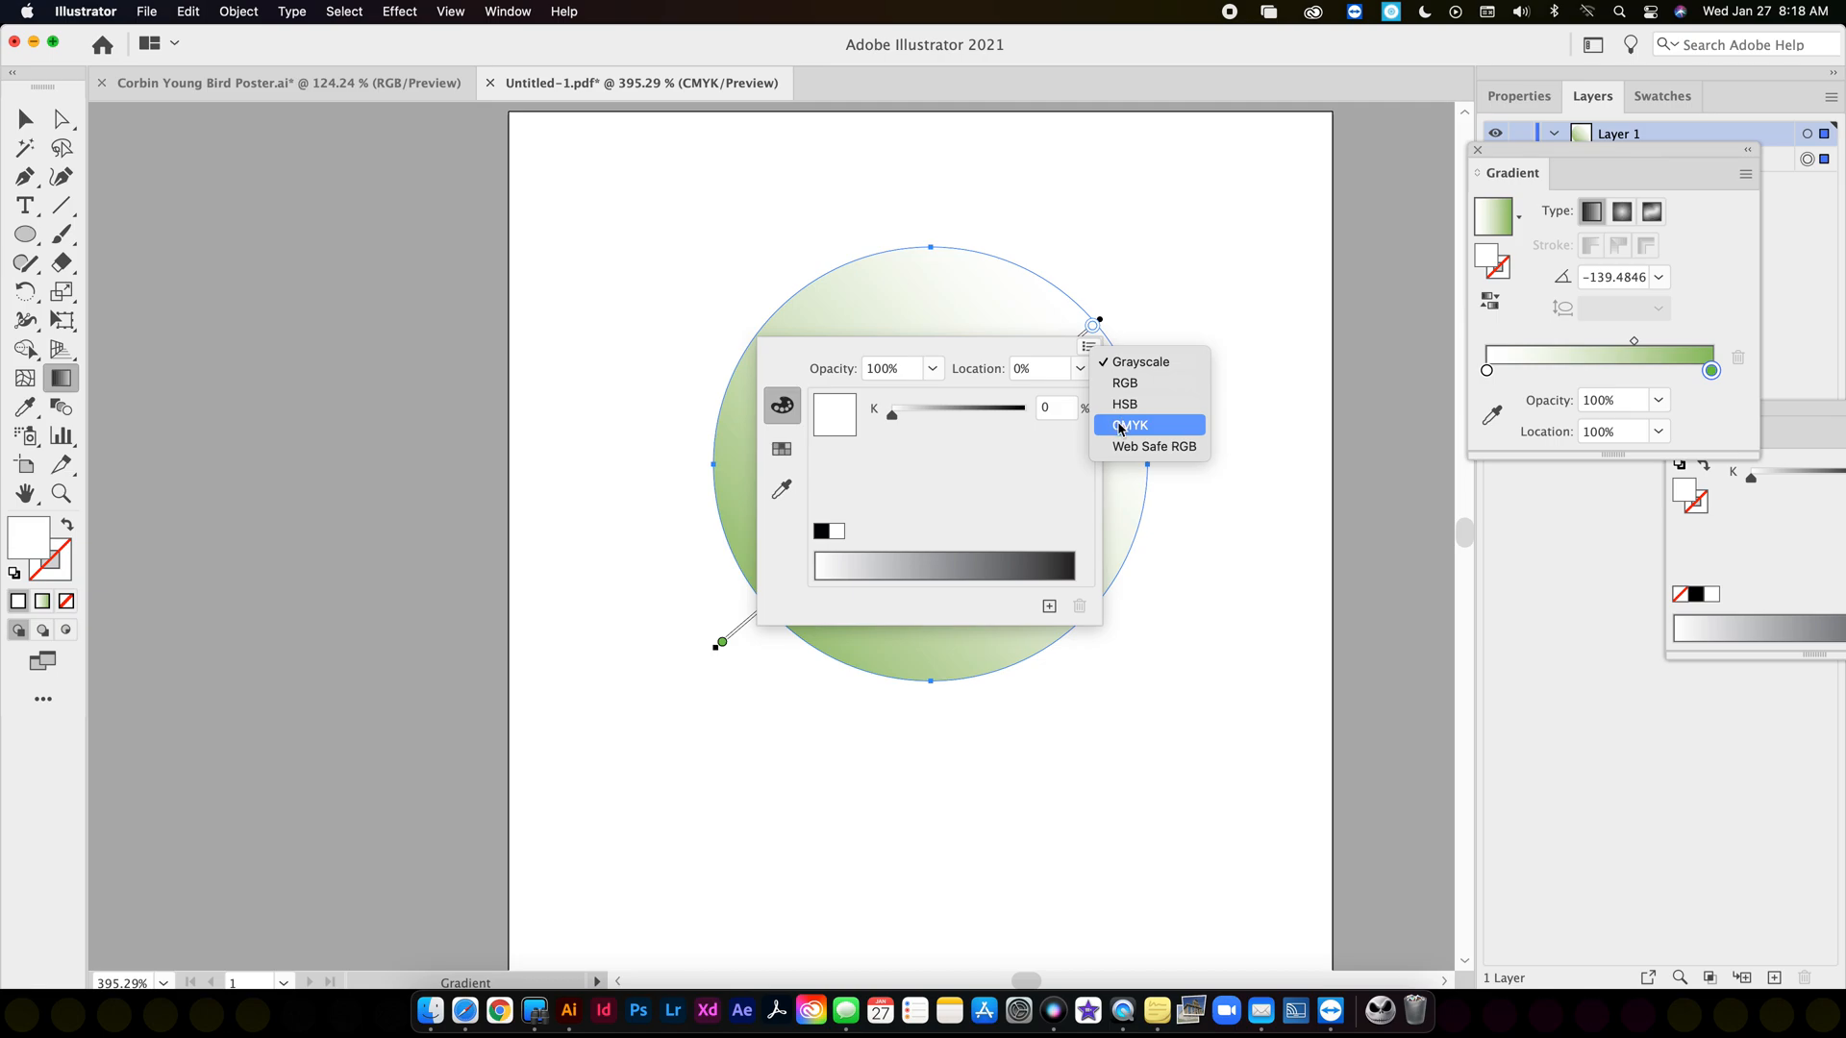
click(1130, 425)
click(971, 555)
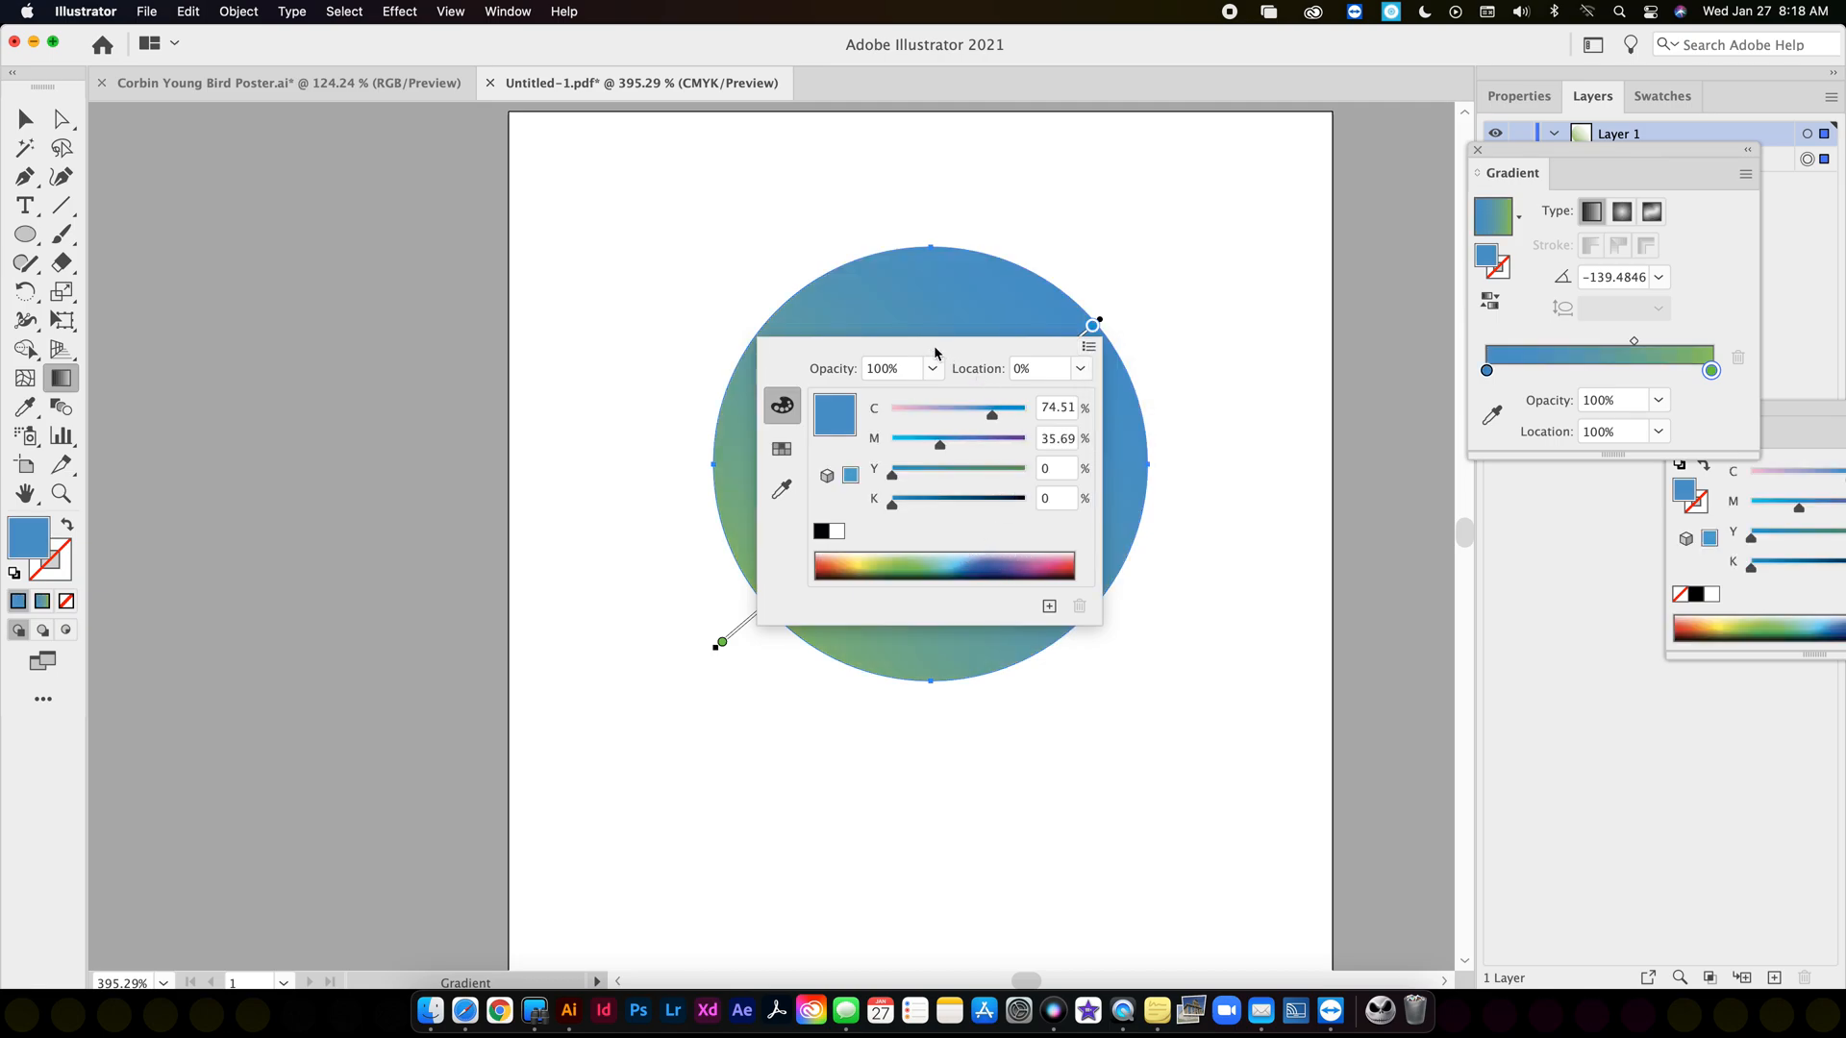
Move the blue stop inward to about 5% and center the midpoint between blue and green.
click(1035, 280)
mouse_move(1096, 335)
mouse_down()
mouse_move(1030, 383)
mouse_move(1074, 341)
mouse_up()
mouse_move(842, 540)
mouse_down()
mouse_move(966, 441)
mouse_move(923, 465)
mouse_up()
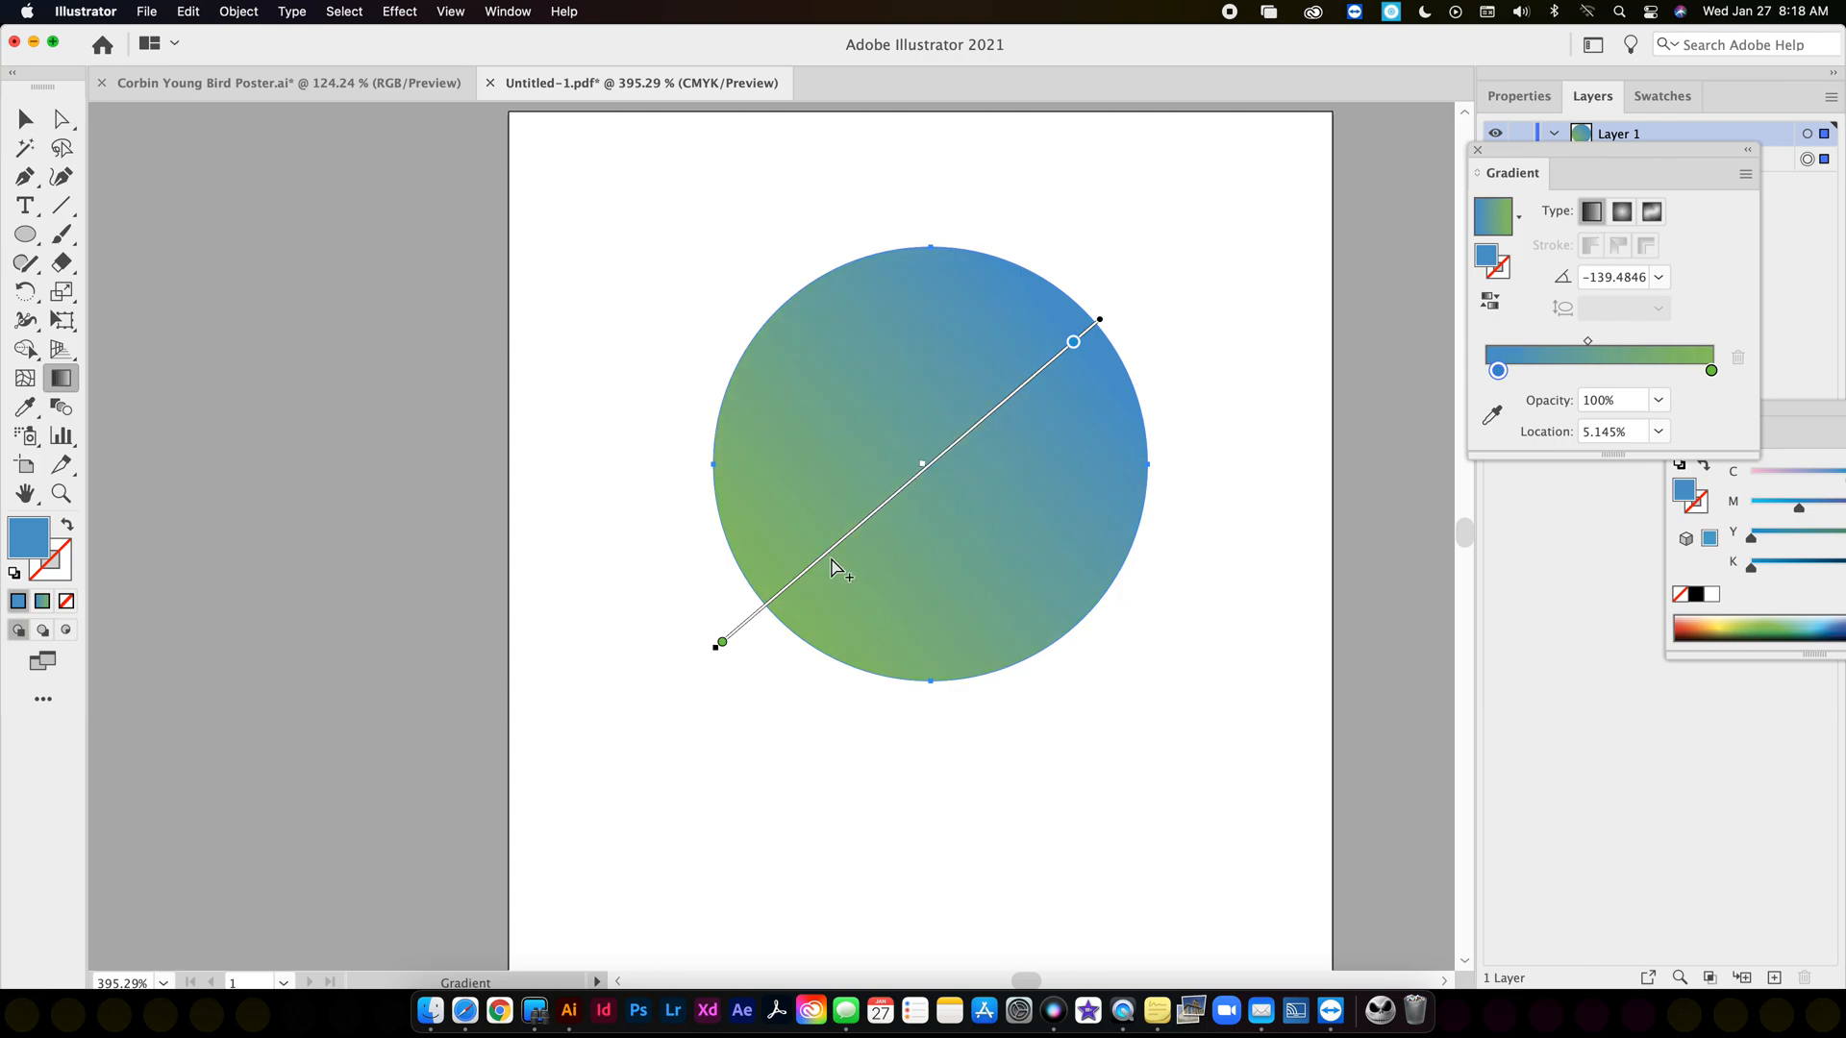
Add a coral red stop (M 74.51, Y 65.1) to the gradient and place it at about 50%.
click(827, 555)
double_click(826, 554)
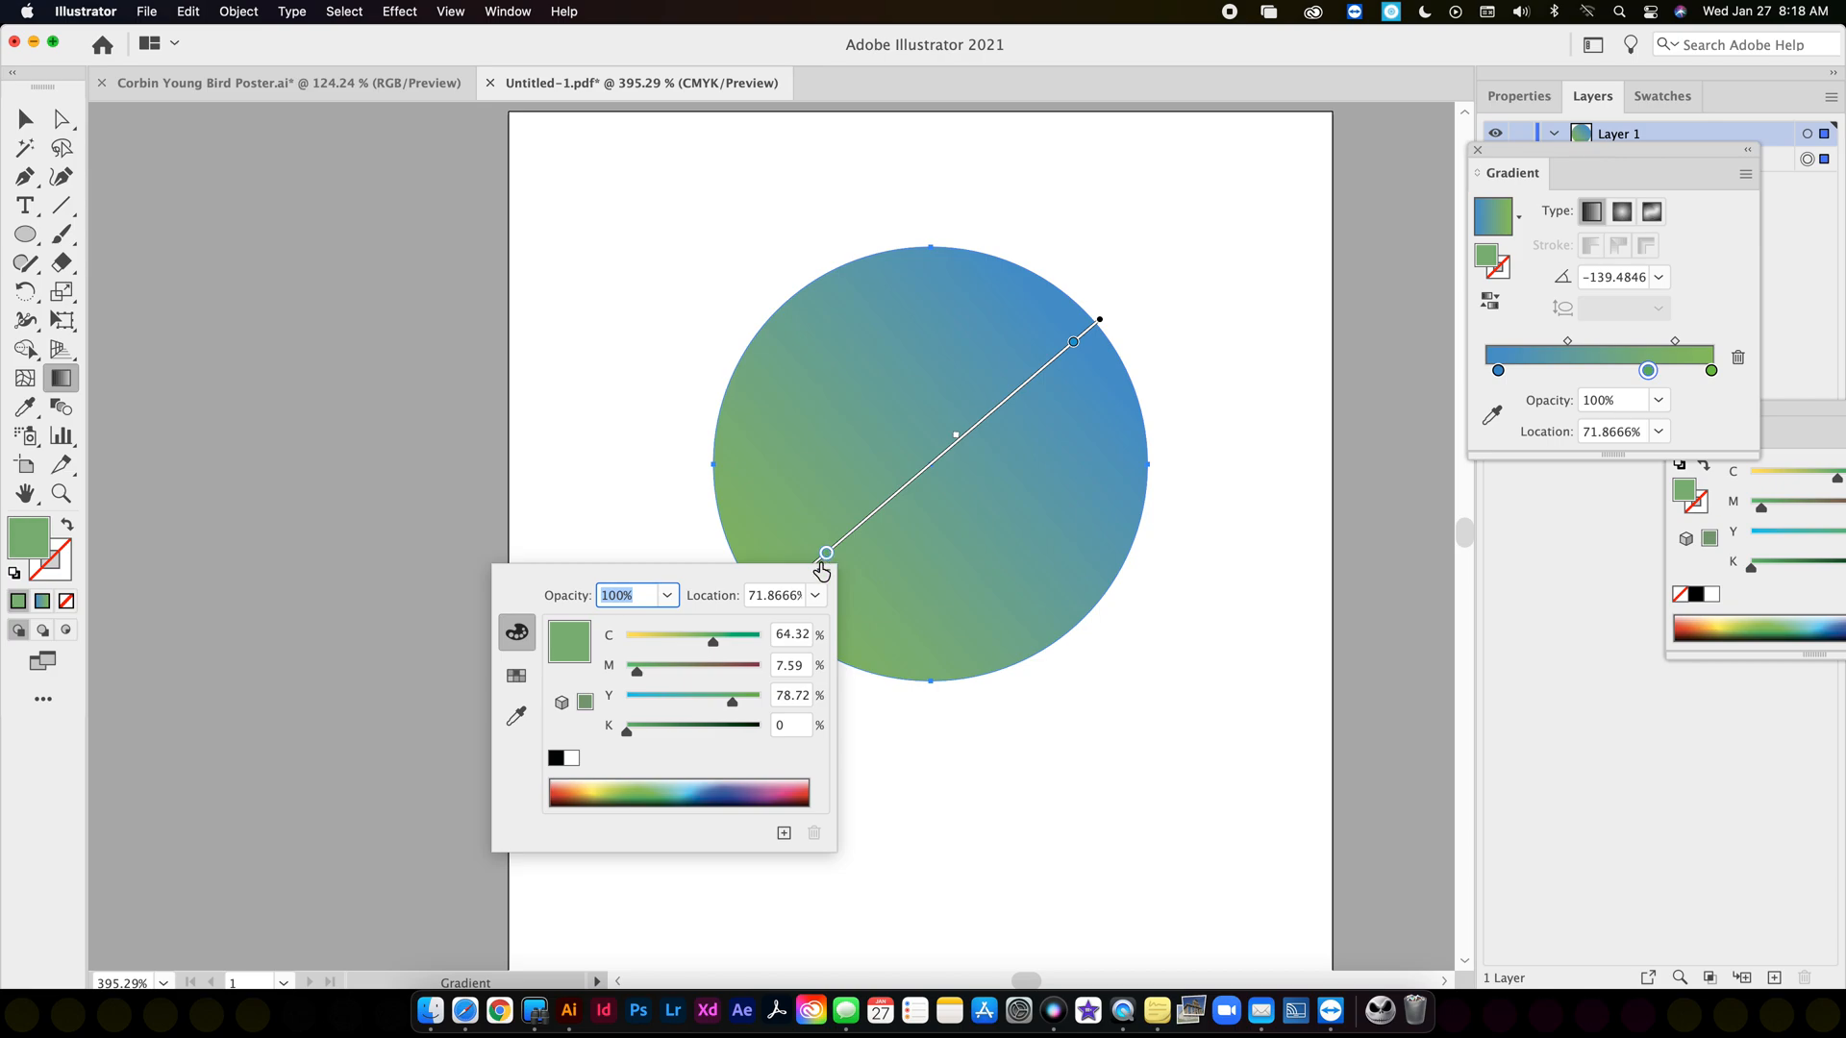
click(563, 783)
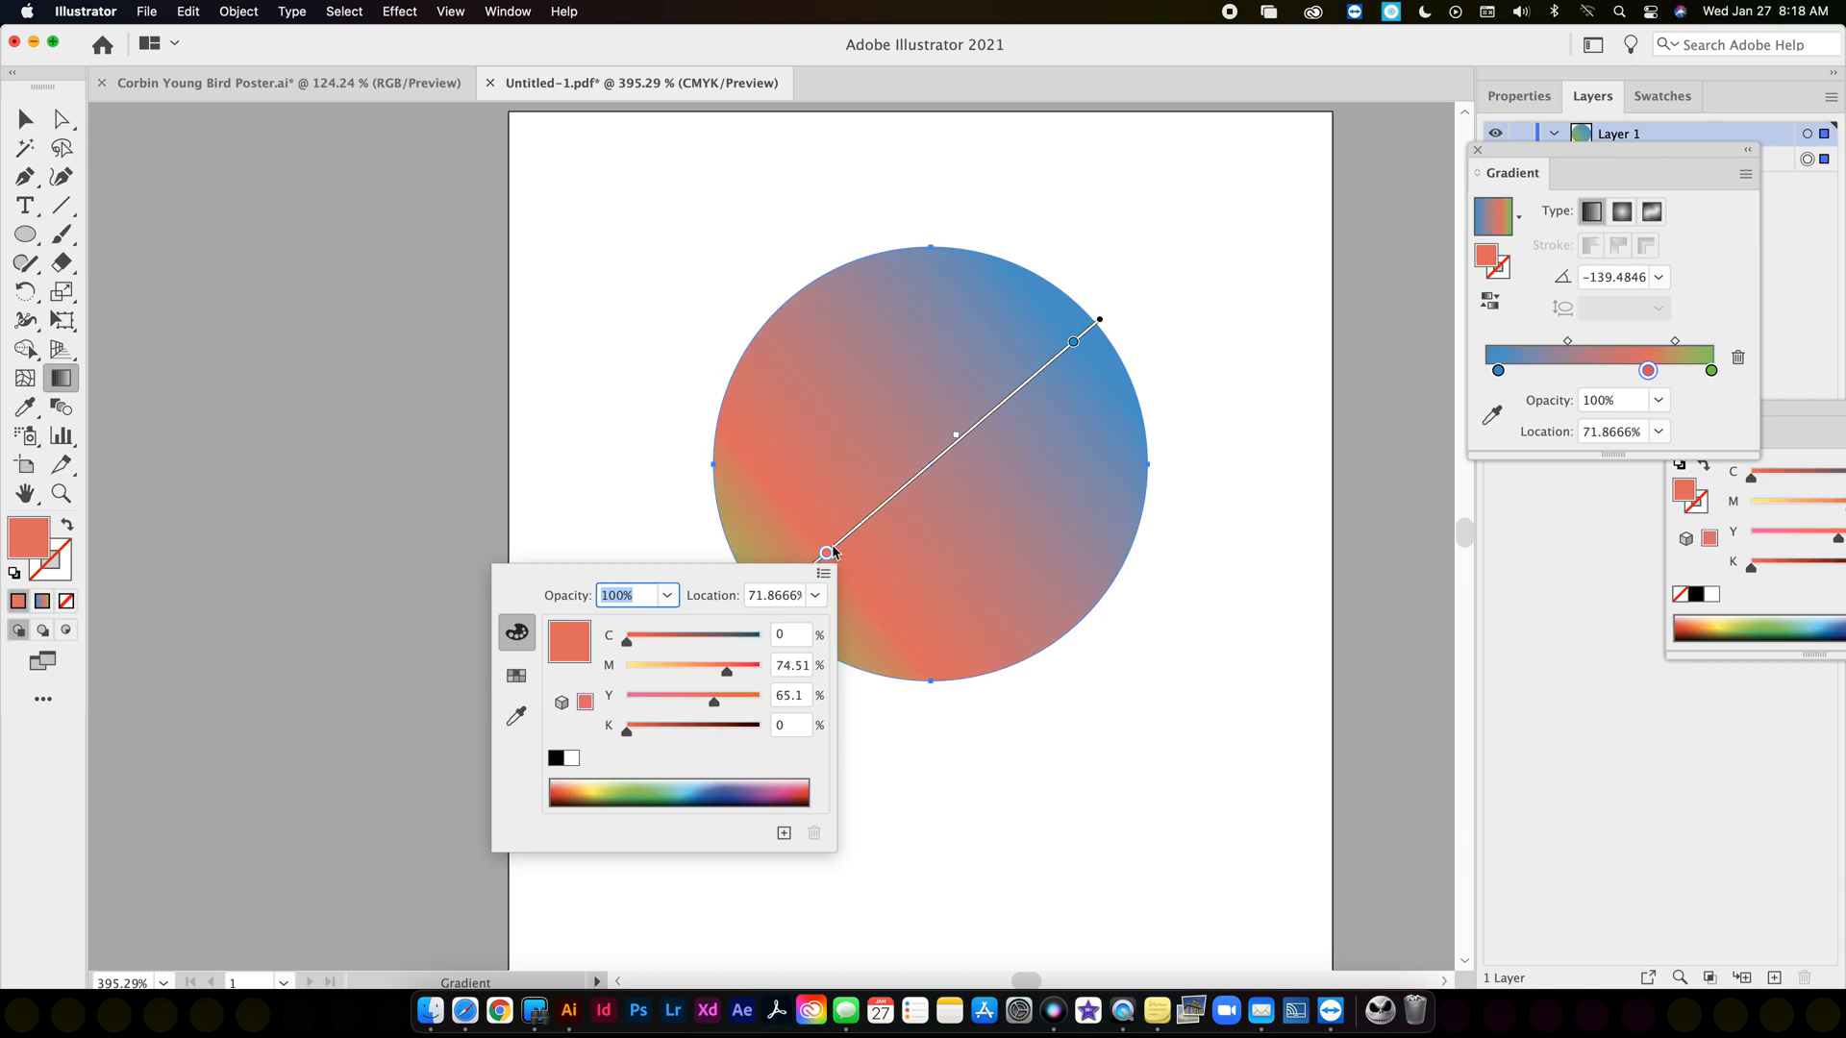
click(826, 555)
drag(826, 555, 908, 482)
Move the red stop slightly toward green and adjust both midpoints, placing the red-green one at about 66%.
drag(1504, 301, 1280, 493)
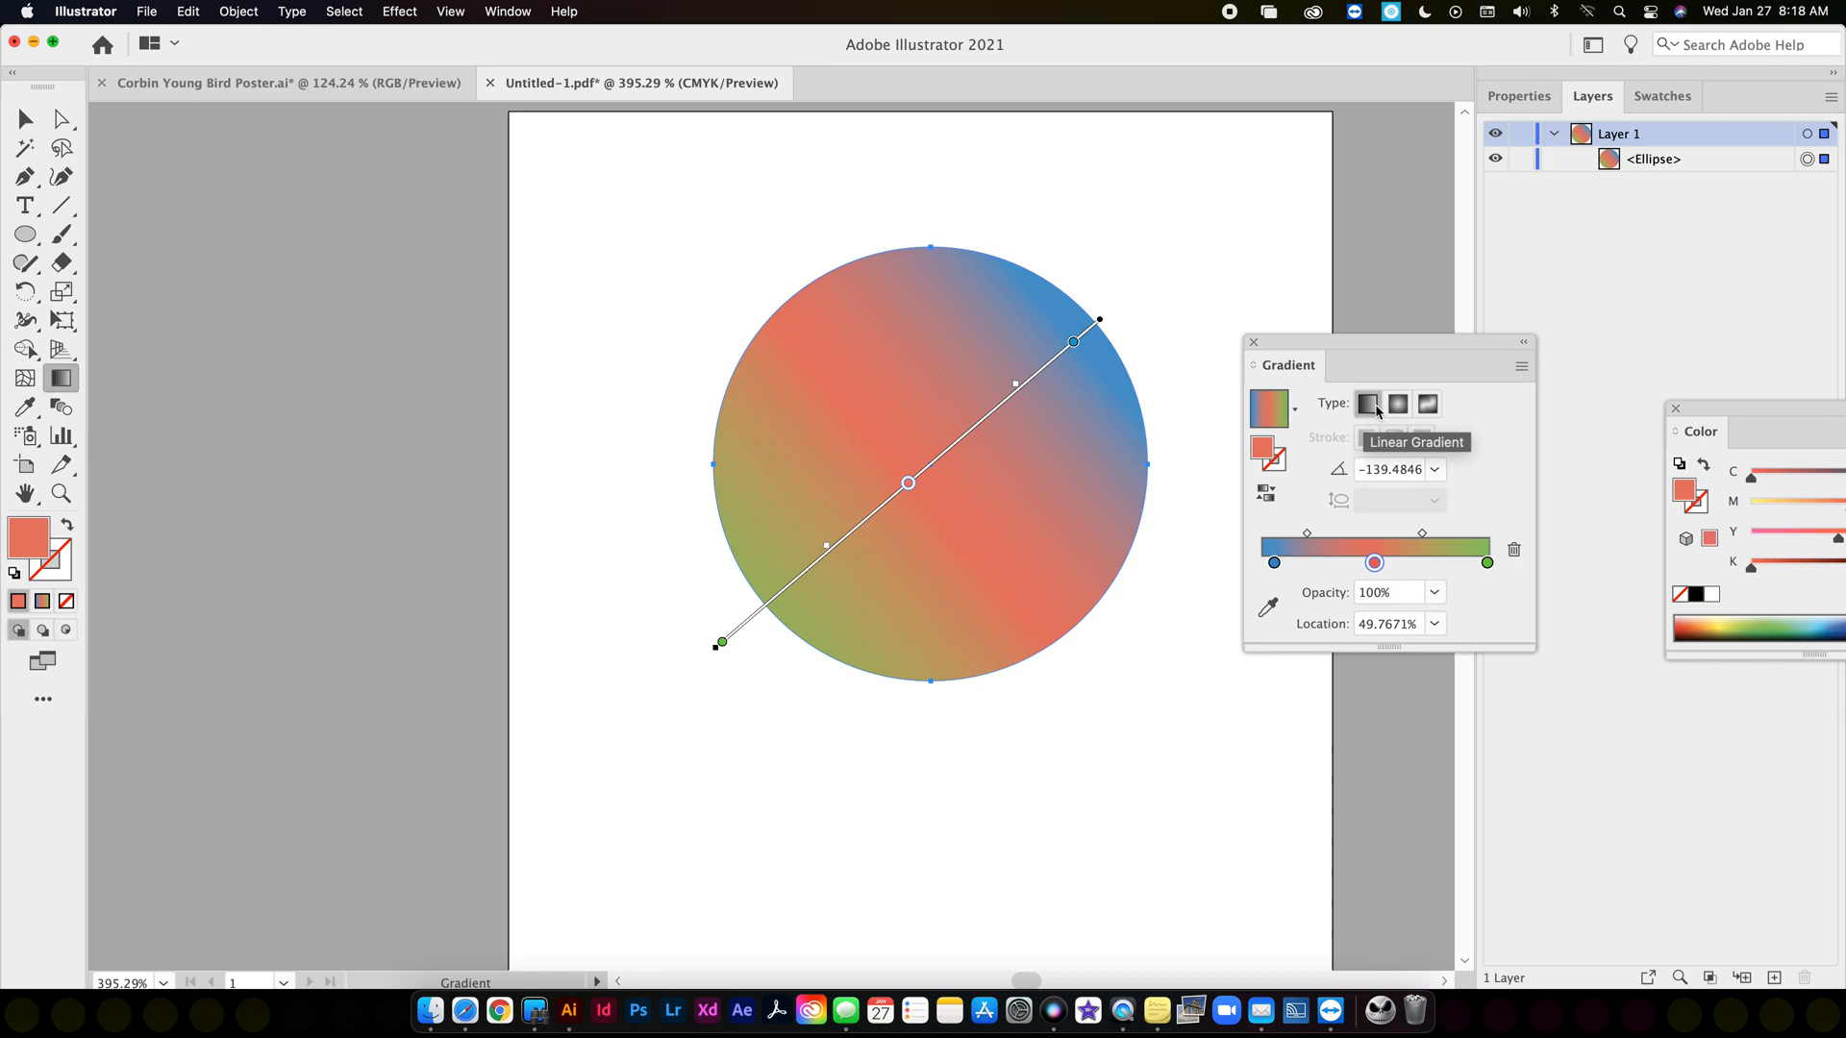
click(1403, 563)
drag(1402, 562, 1395, 634)
click(1375, 563)
mouse_move(1381, 565)
mouse_down()
mouse_move(1427, 565)
mouse_move(1315, 535)
mouse_up()
drag(1430, 535, 1453, 534)
Redraw the gradient's direction steeply downward across the circle at about -65.7°.
click(16, 125)
click(60, 378)
mouse_move(871, 295)
mouse_down()
mouse_move(1082, 750)
mouse_move(1005, 618)
mouse_move(976, 507)
mouse_move(1028, 680)
mouse_up()
click(26, 121)
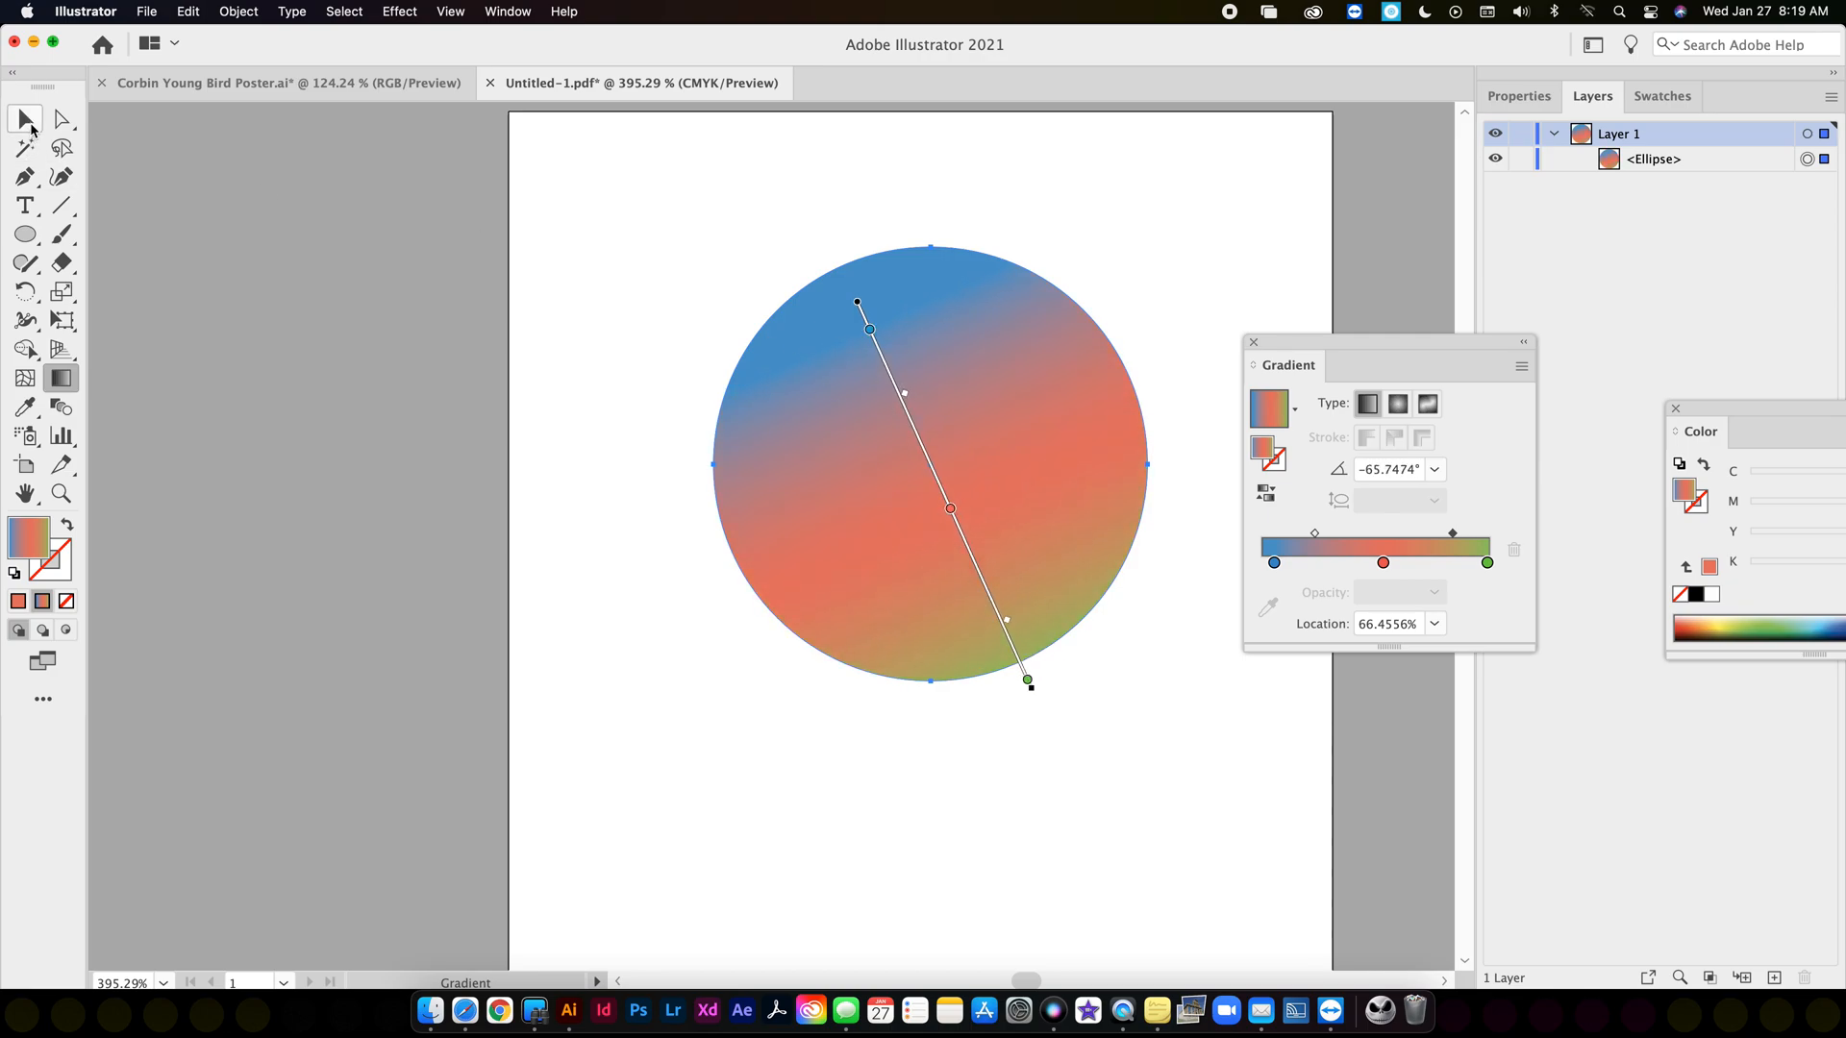
Change the circle's gradient to freeform with points, moving the white point up-left of center and the purple one near the lower edge.
click(1399, 404)
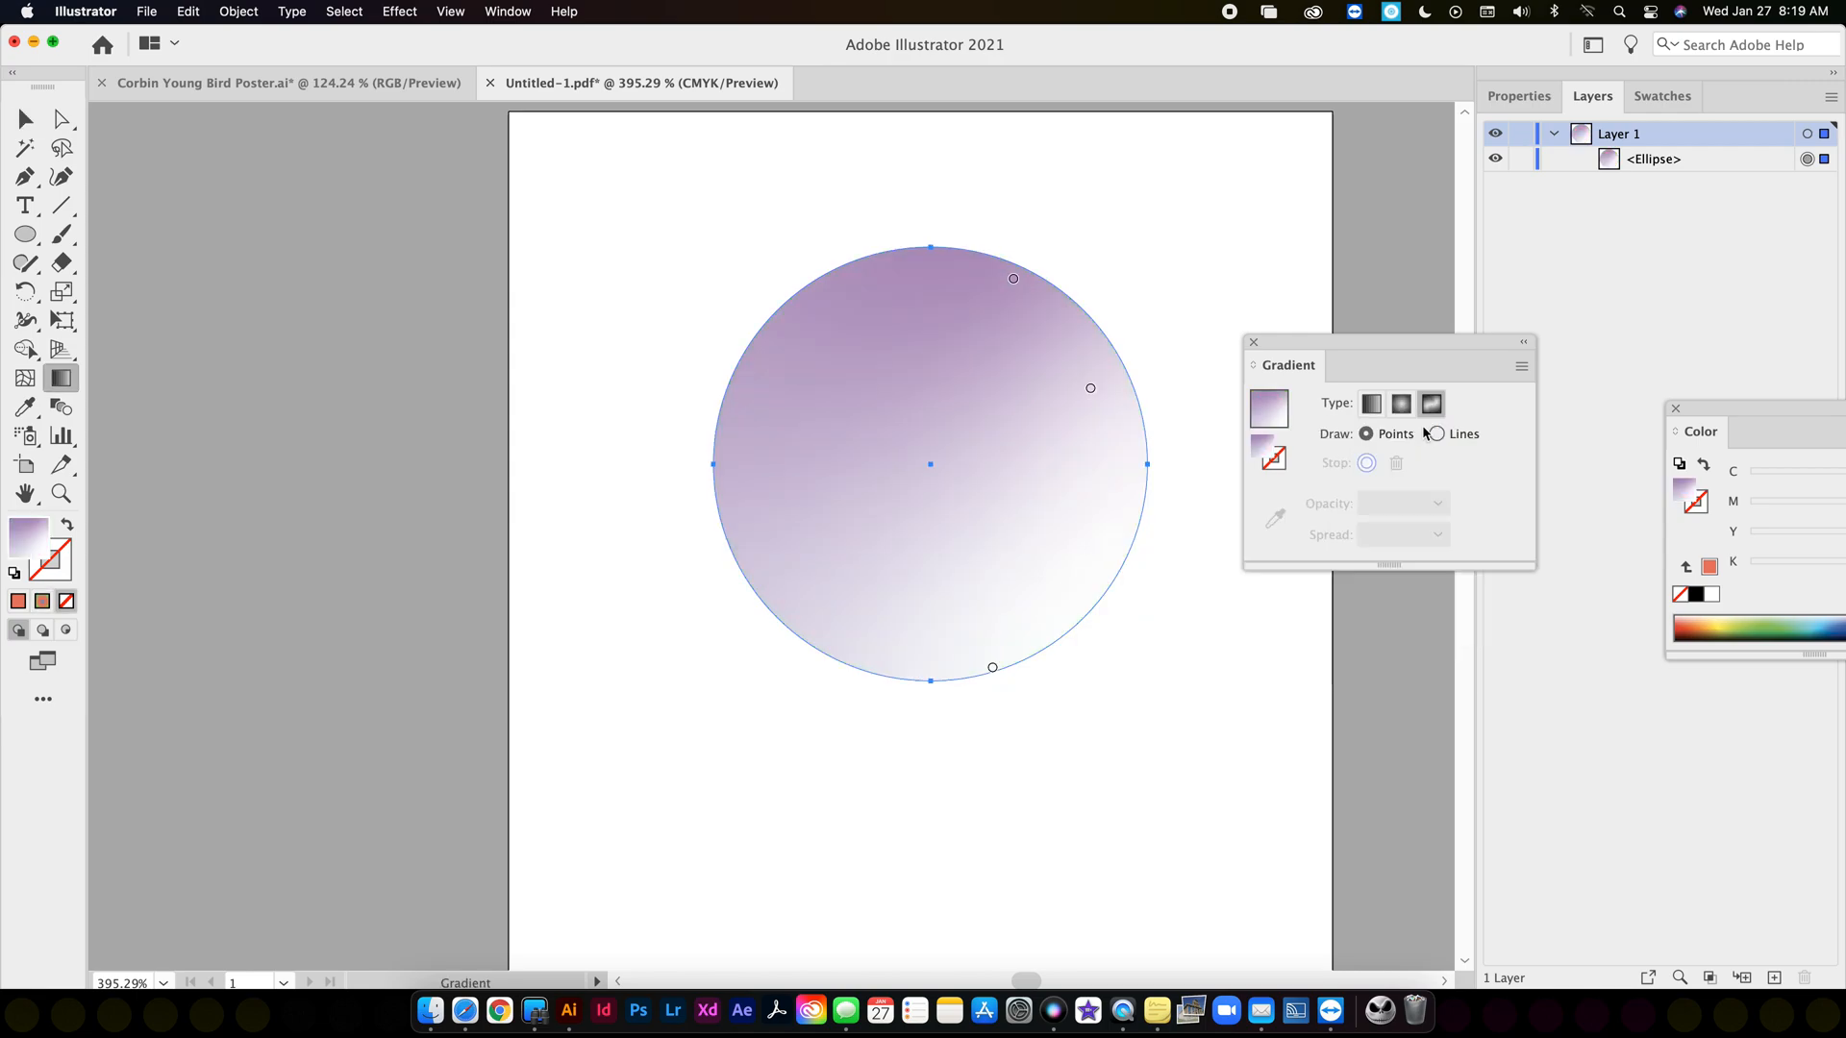
drag(1092, 396, 952, 499)
mouse_move(1009, 280)
mouse_down()
mouse_move(947, 374)
mouse_move(927, 449)
mouse_move(878, 404)
mouse_move(1014, 441)
mouse_move(1000, 546)
mouse_move(975, 559)
mouse_up()
drag(954, 496, 900, 394)
drag(975, 558, 976, 618)
Add a green freeform point (C 80, M 4.31, Y 100, K 0.39) and move it near the circle's left edge.
click(827, 525)
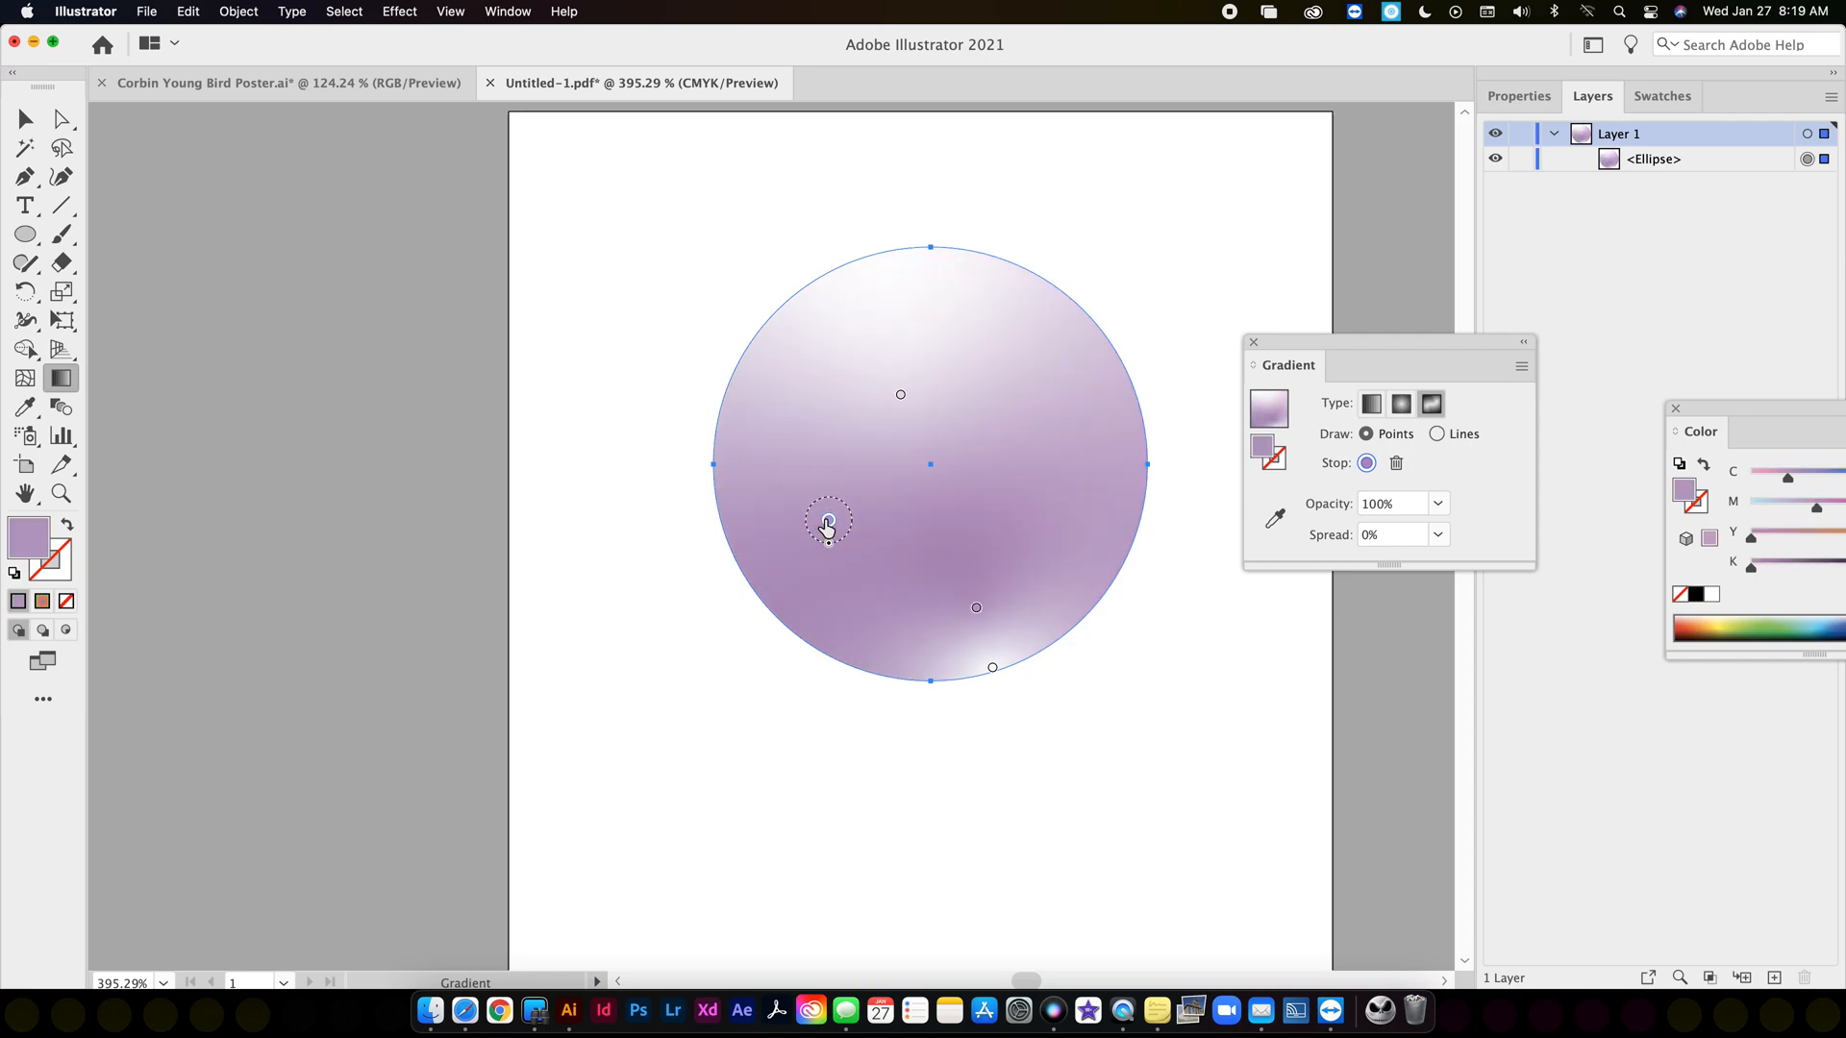
double_click(827, 525)
click(647, 758)
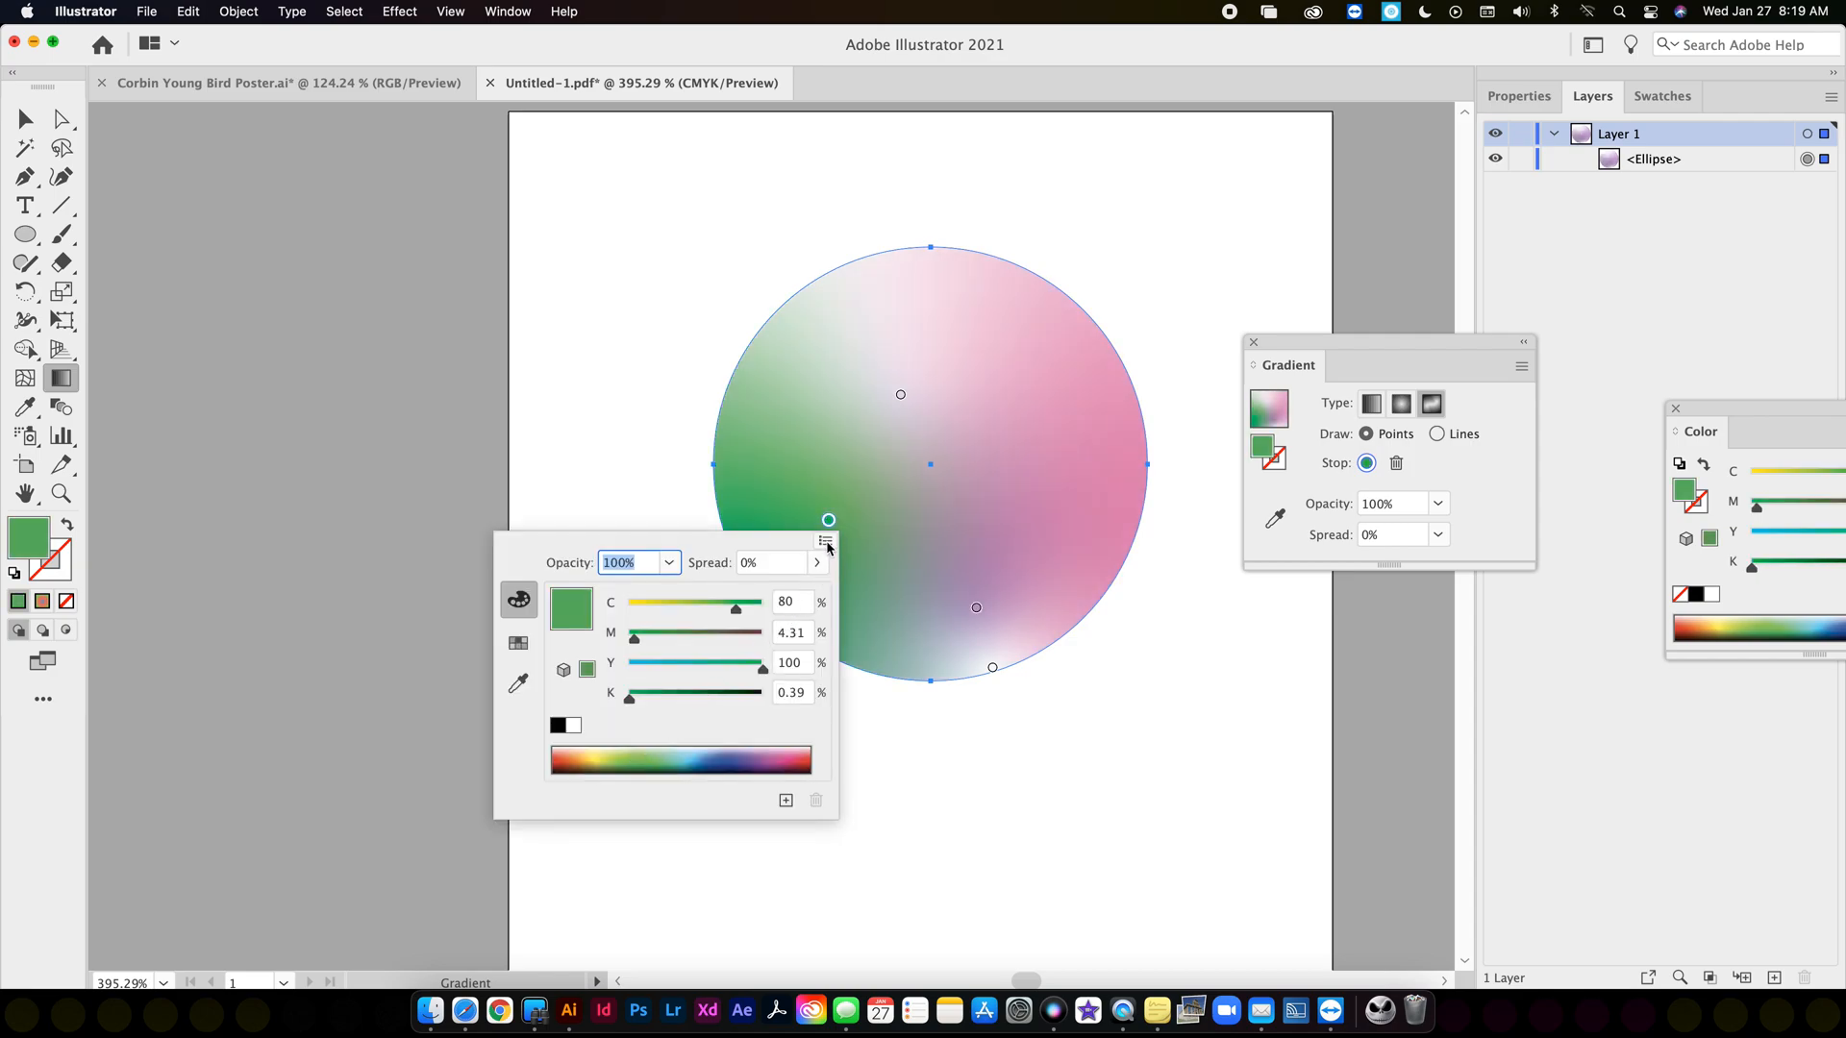
click(828, 522)
mouse_move(828, 522)
mouse_down()
mouse_move(882, 501)
mouse_move(922, 431)
mouse_move(883, 444)
mouse_up()
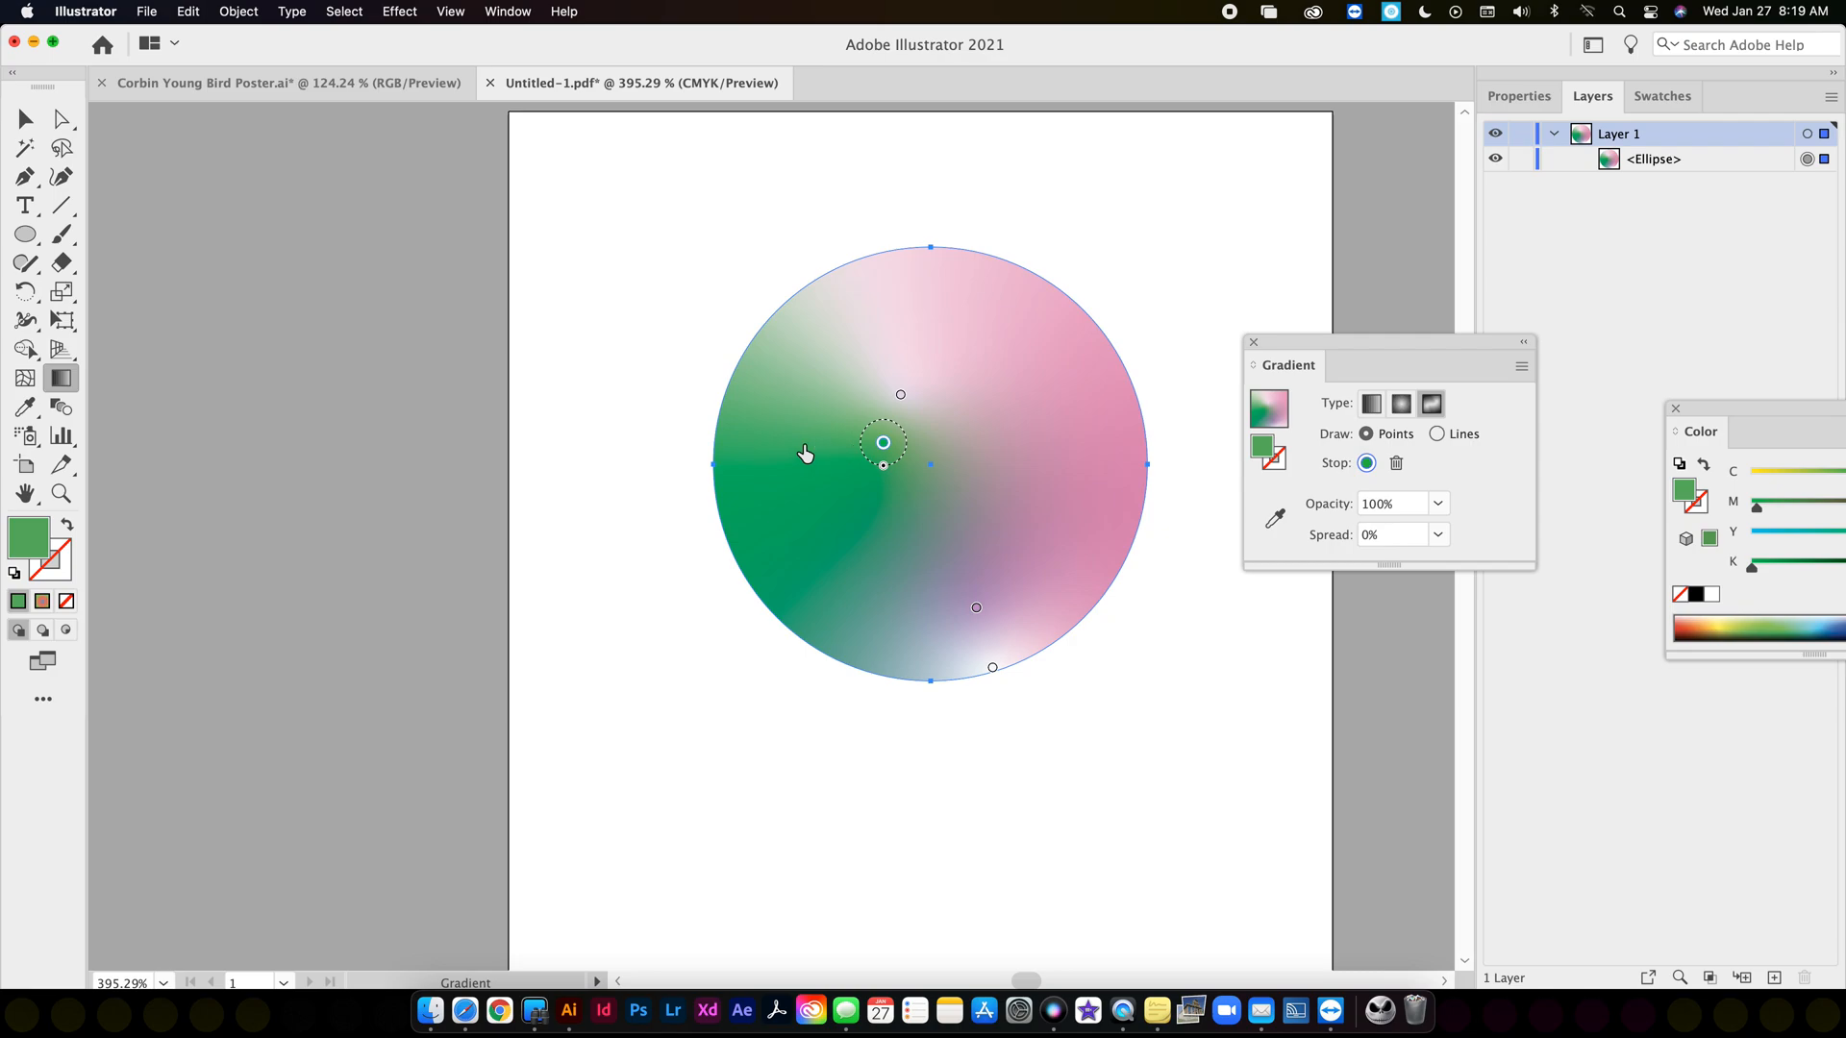
drag(809, 454, 767, 452)
Reposition the pale upper point and the green point to reshape the freeform blend, and leave gradient editing.
drag(900, 395, 974, 359)
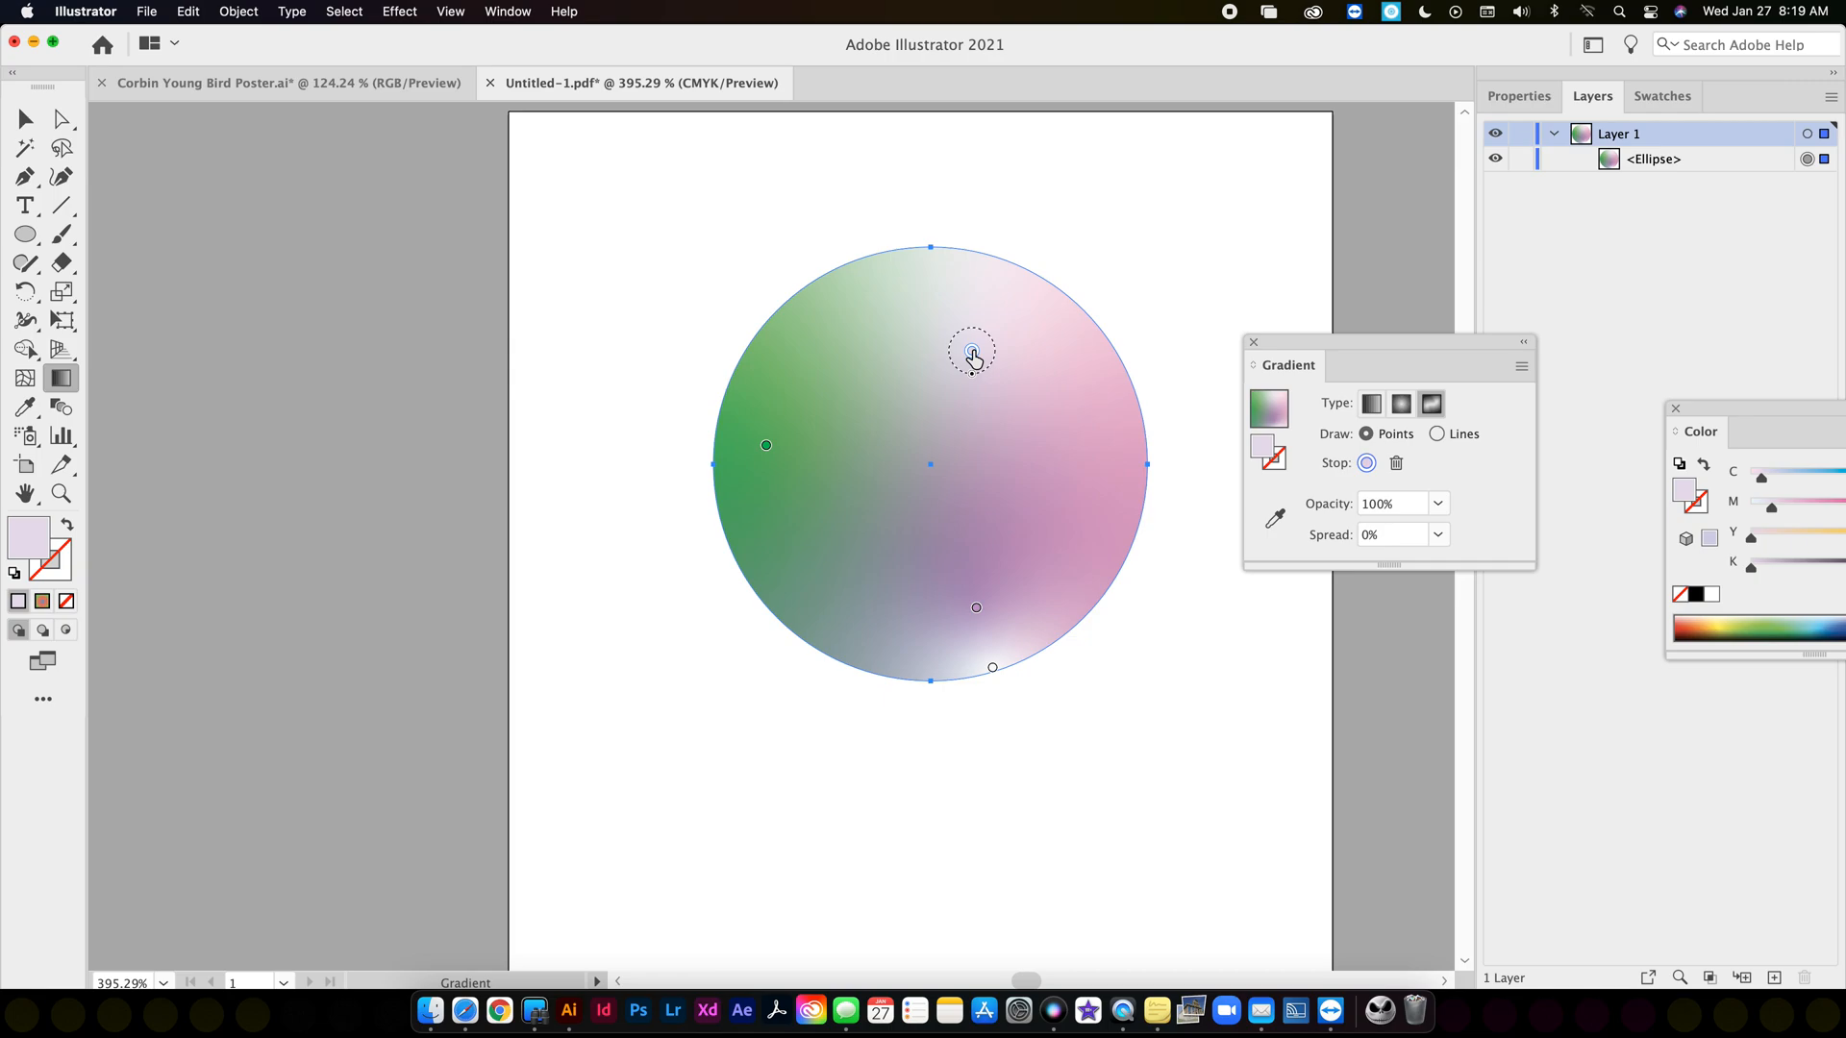
drag(972, 352, 900, 363)
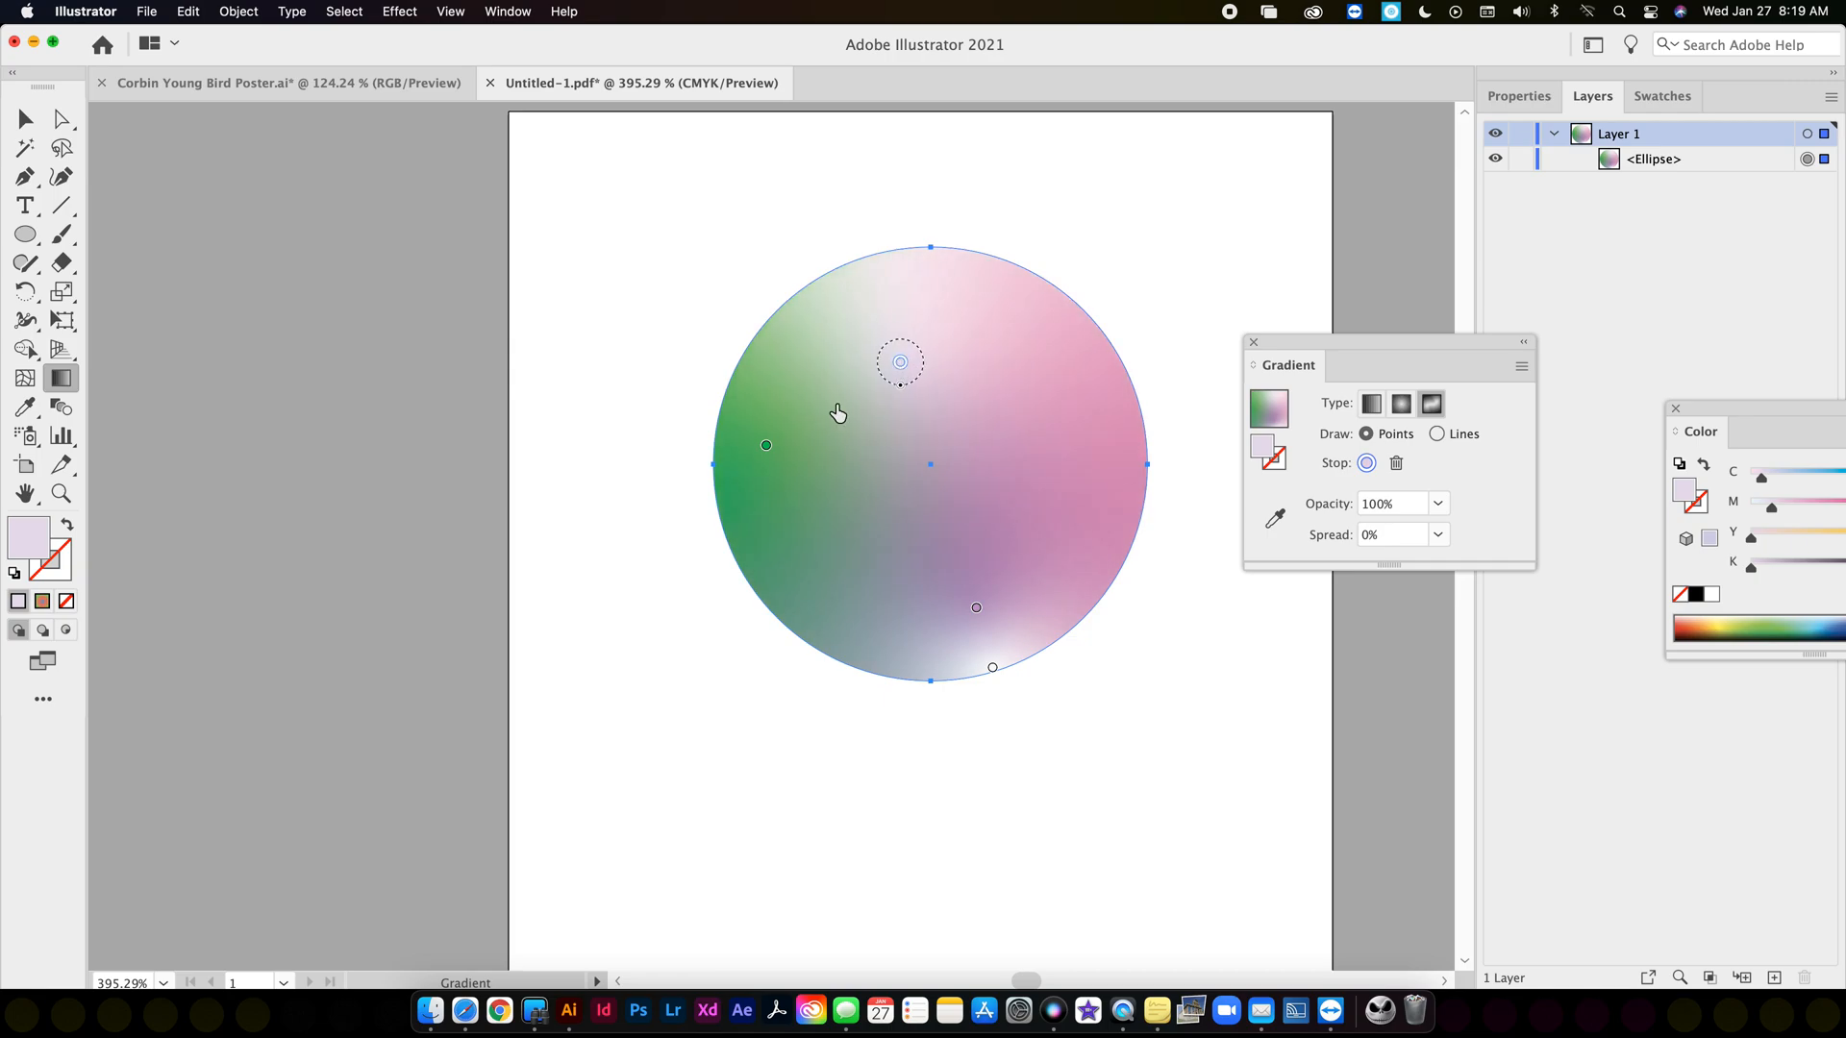
drag(767, 447, 833, 452)
drag(902, 363, 959, 395)
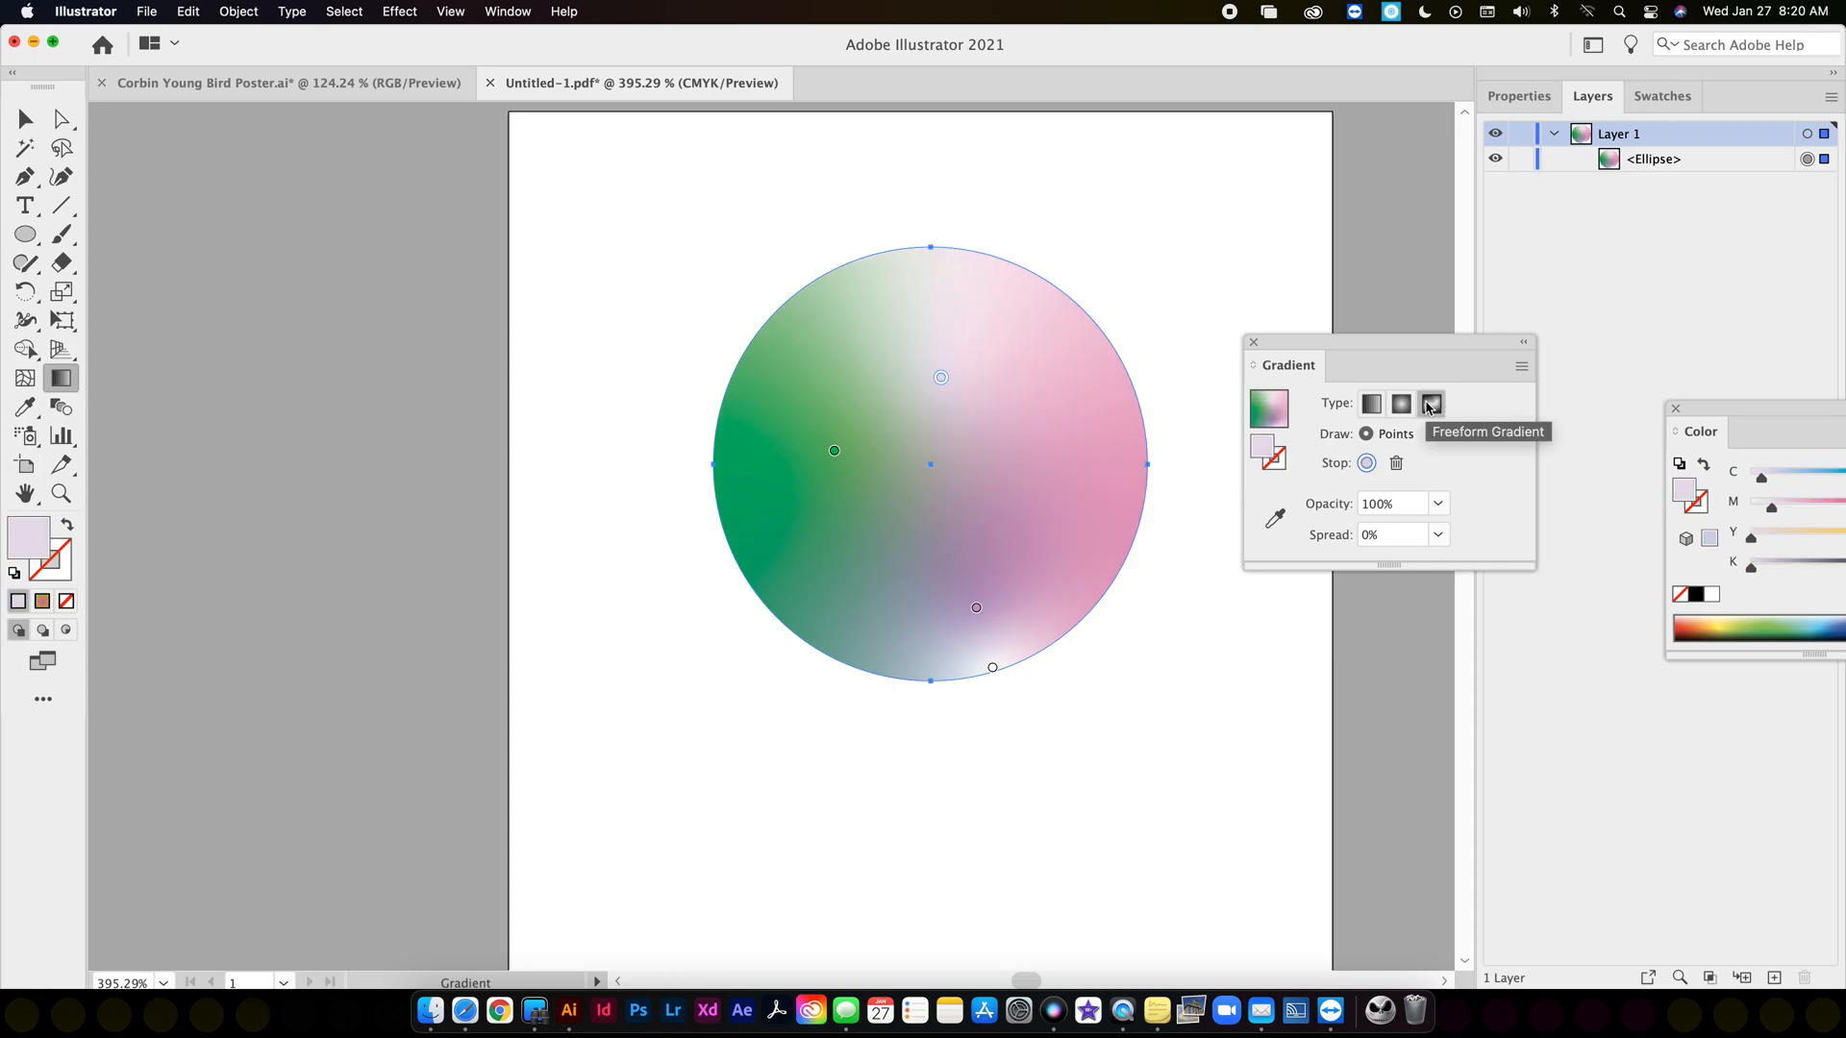
click(25, 118)
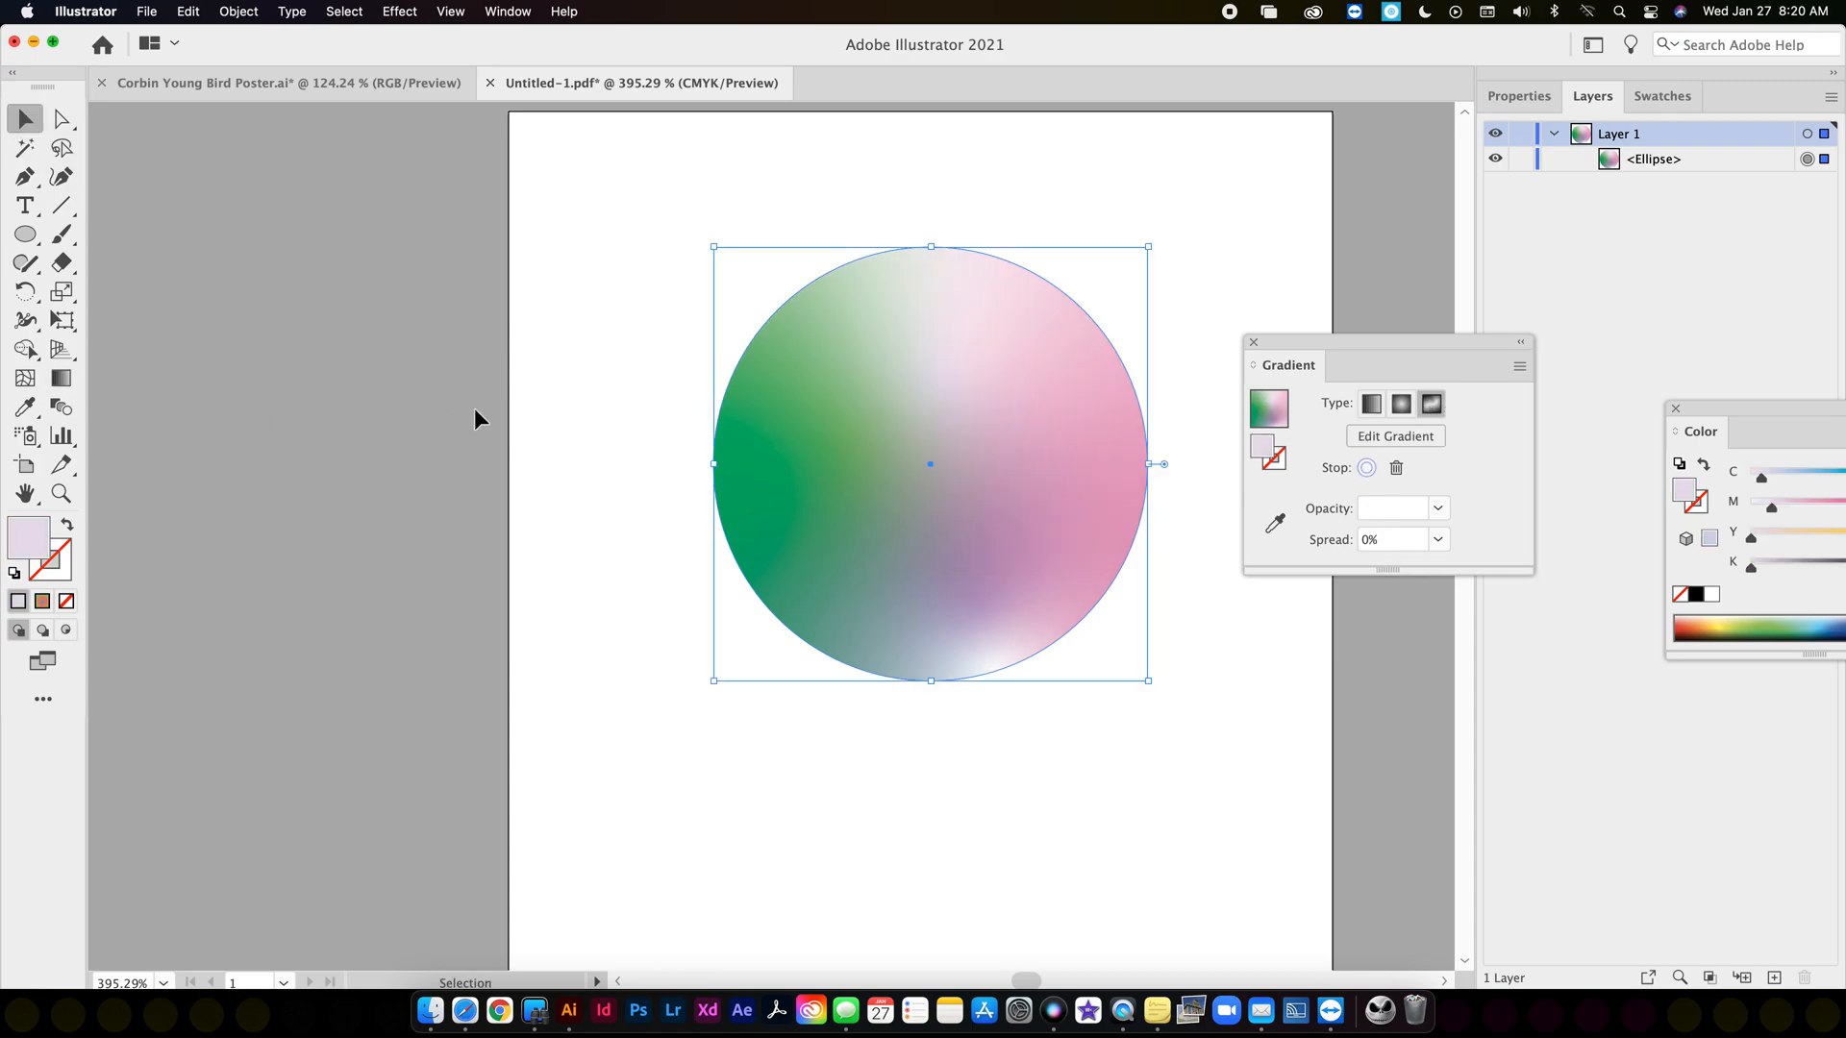
Change the circle's gradient back to linear and swap it from the fill to the stroke.
click(68, 524)
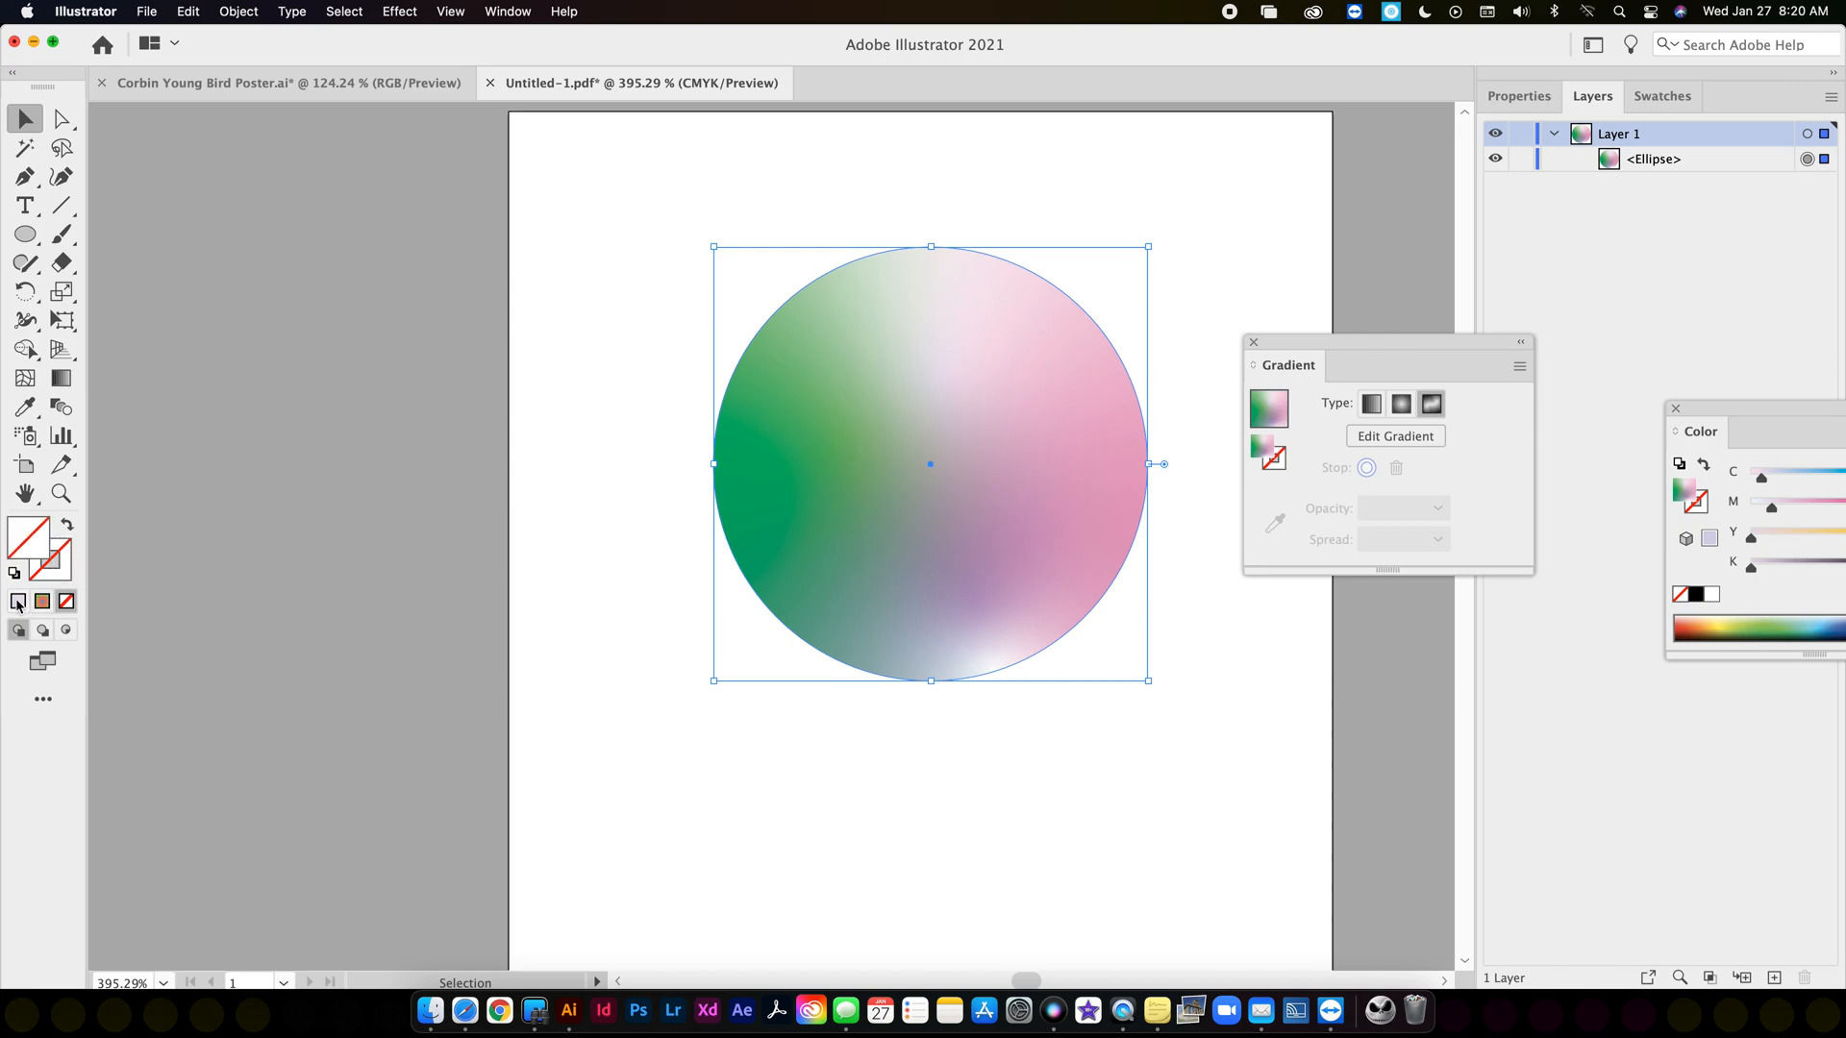
click(1372, 404)
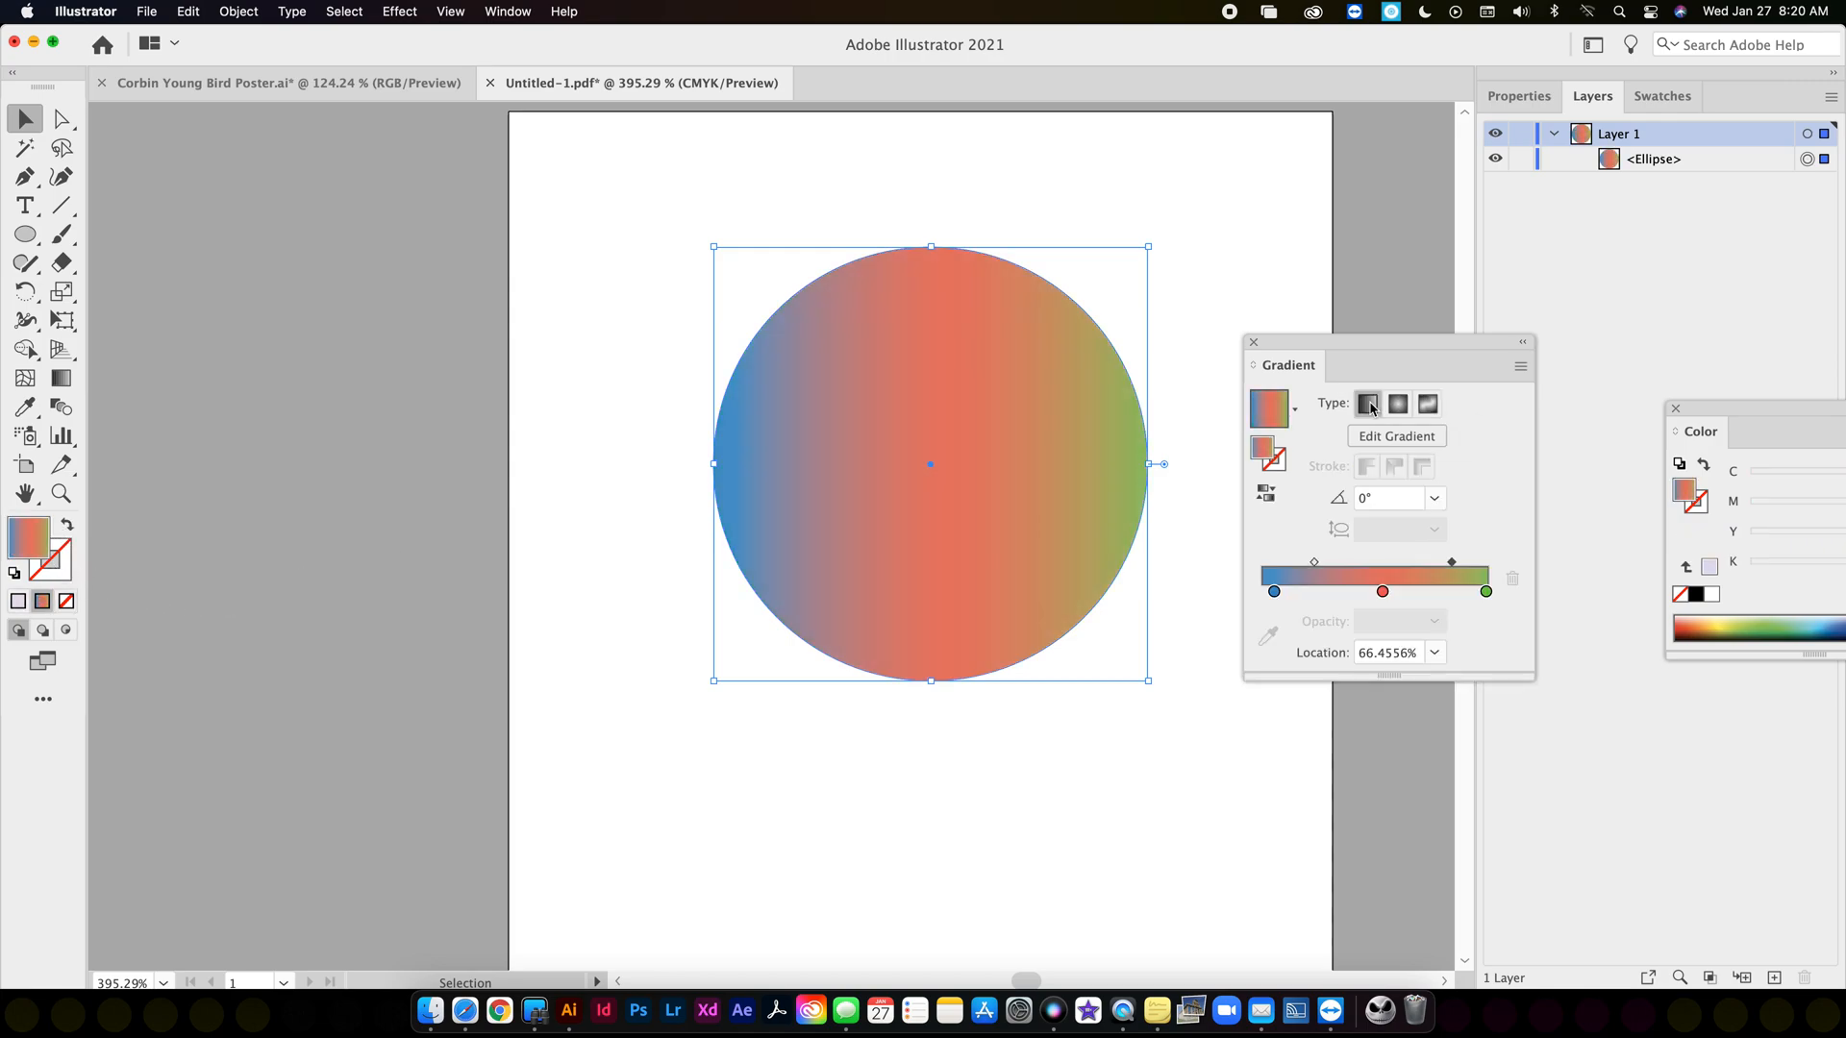
click(81, 535)
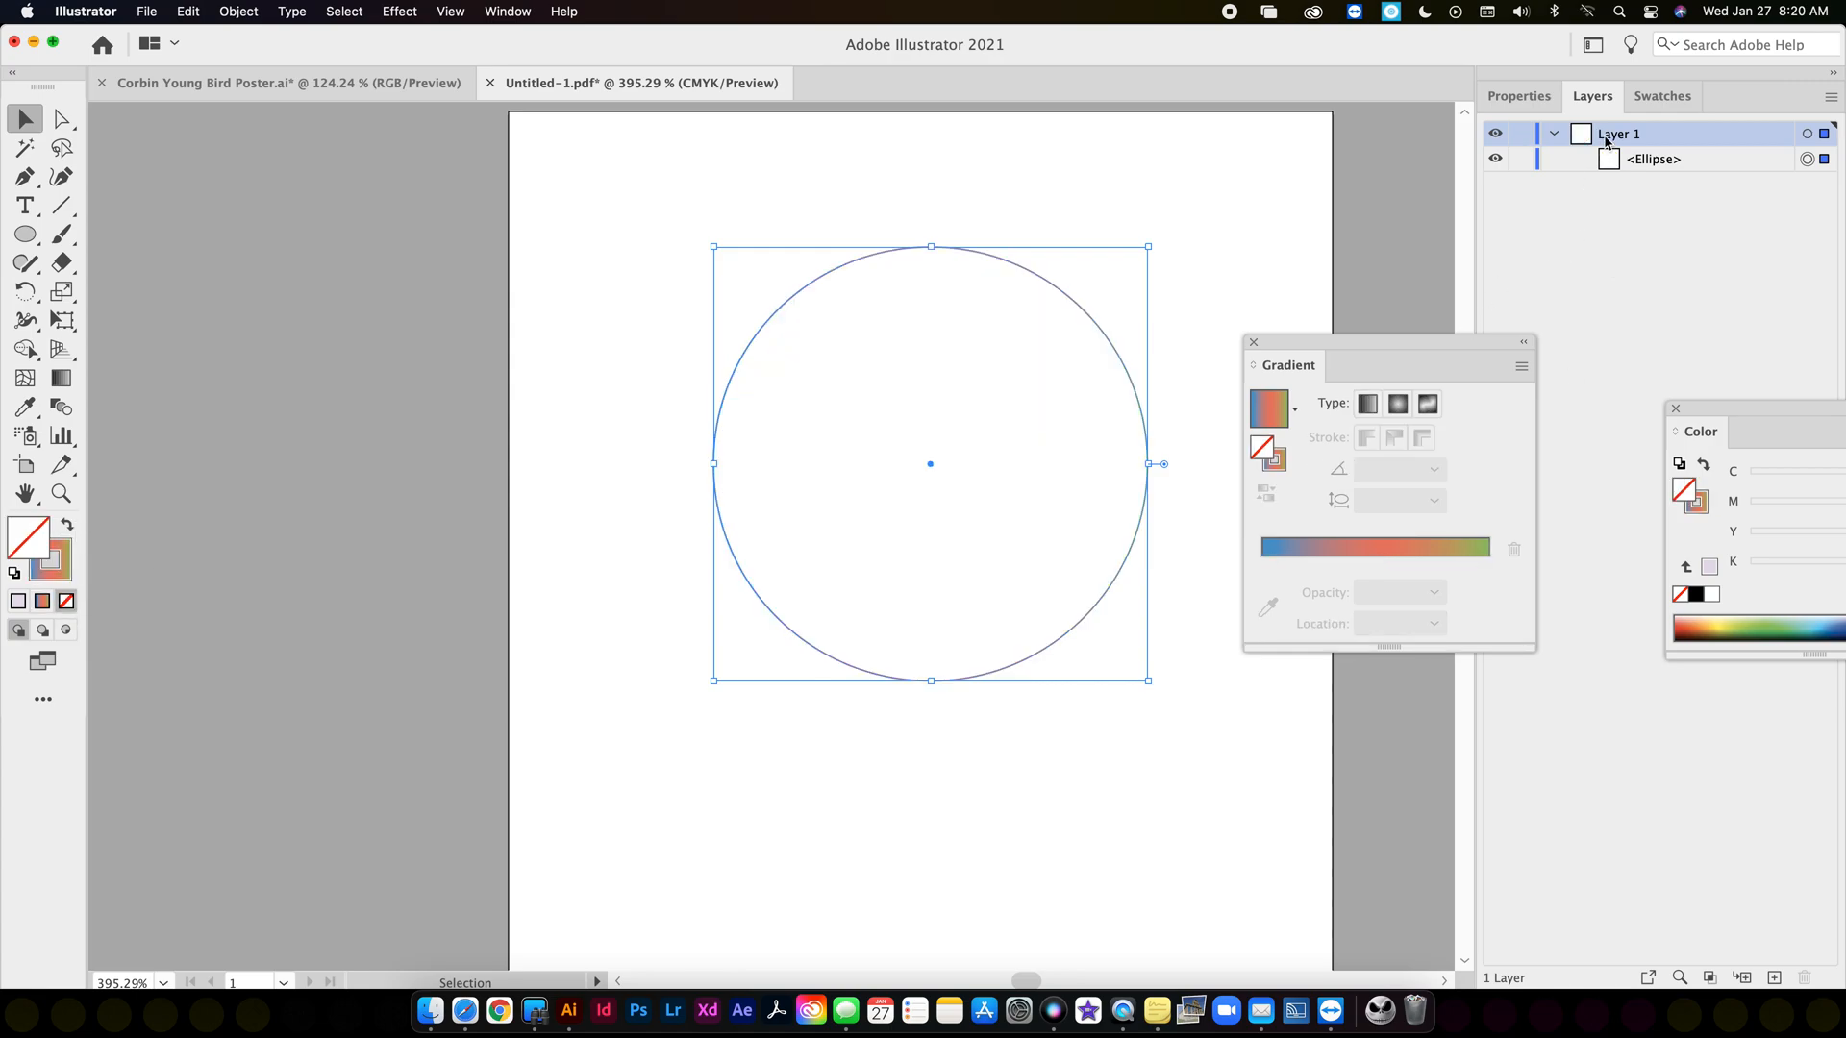
Set the circle's stroke weight to 18 pt and move it up-left to about X 2.88 in, Y 3.35 in.
click(1519, 96)
click(1667, 389)
click(1667, 389)
click(1668, 389)
click(1668, 389)
click(1667, 388)
click(1667, 388)
click(1668, 389)
click(1667, 389)
drag(1011, 258, 868, 232)
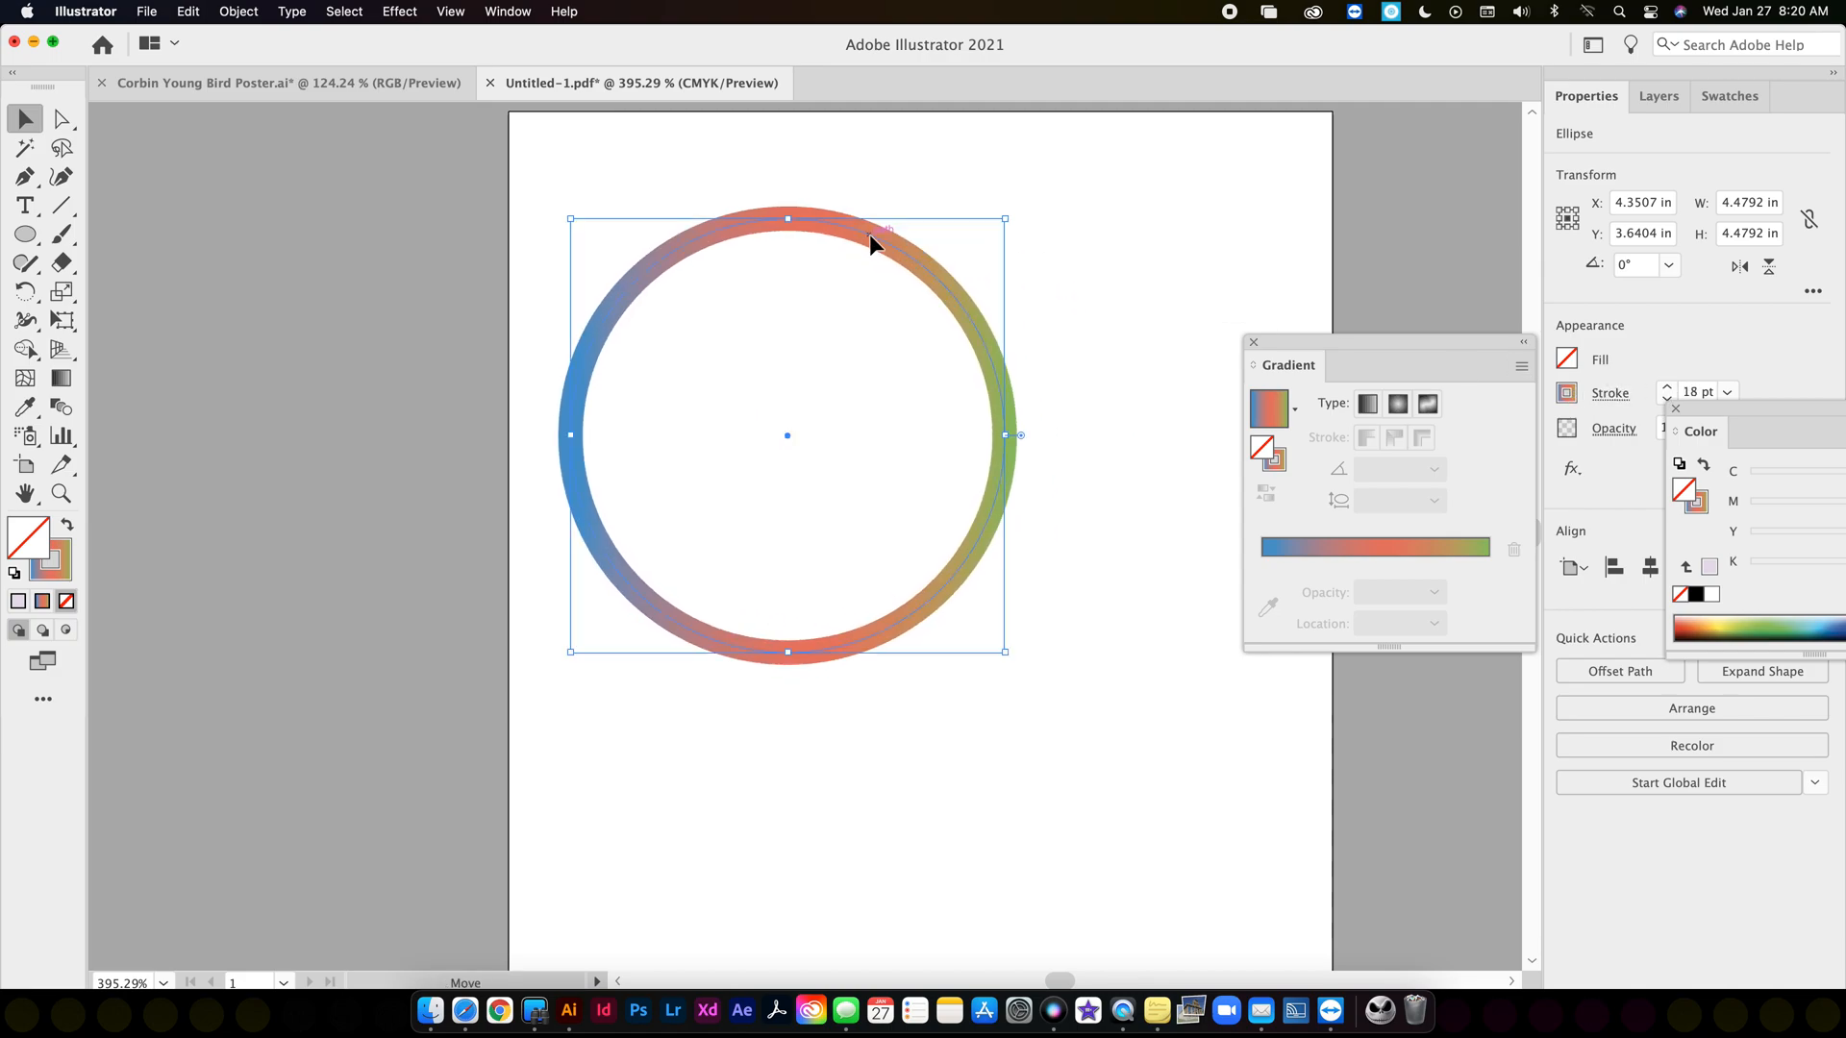
drag(1794, 421, 1694, 663)
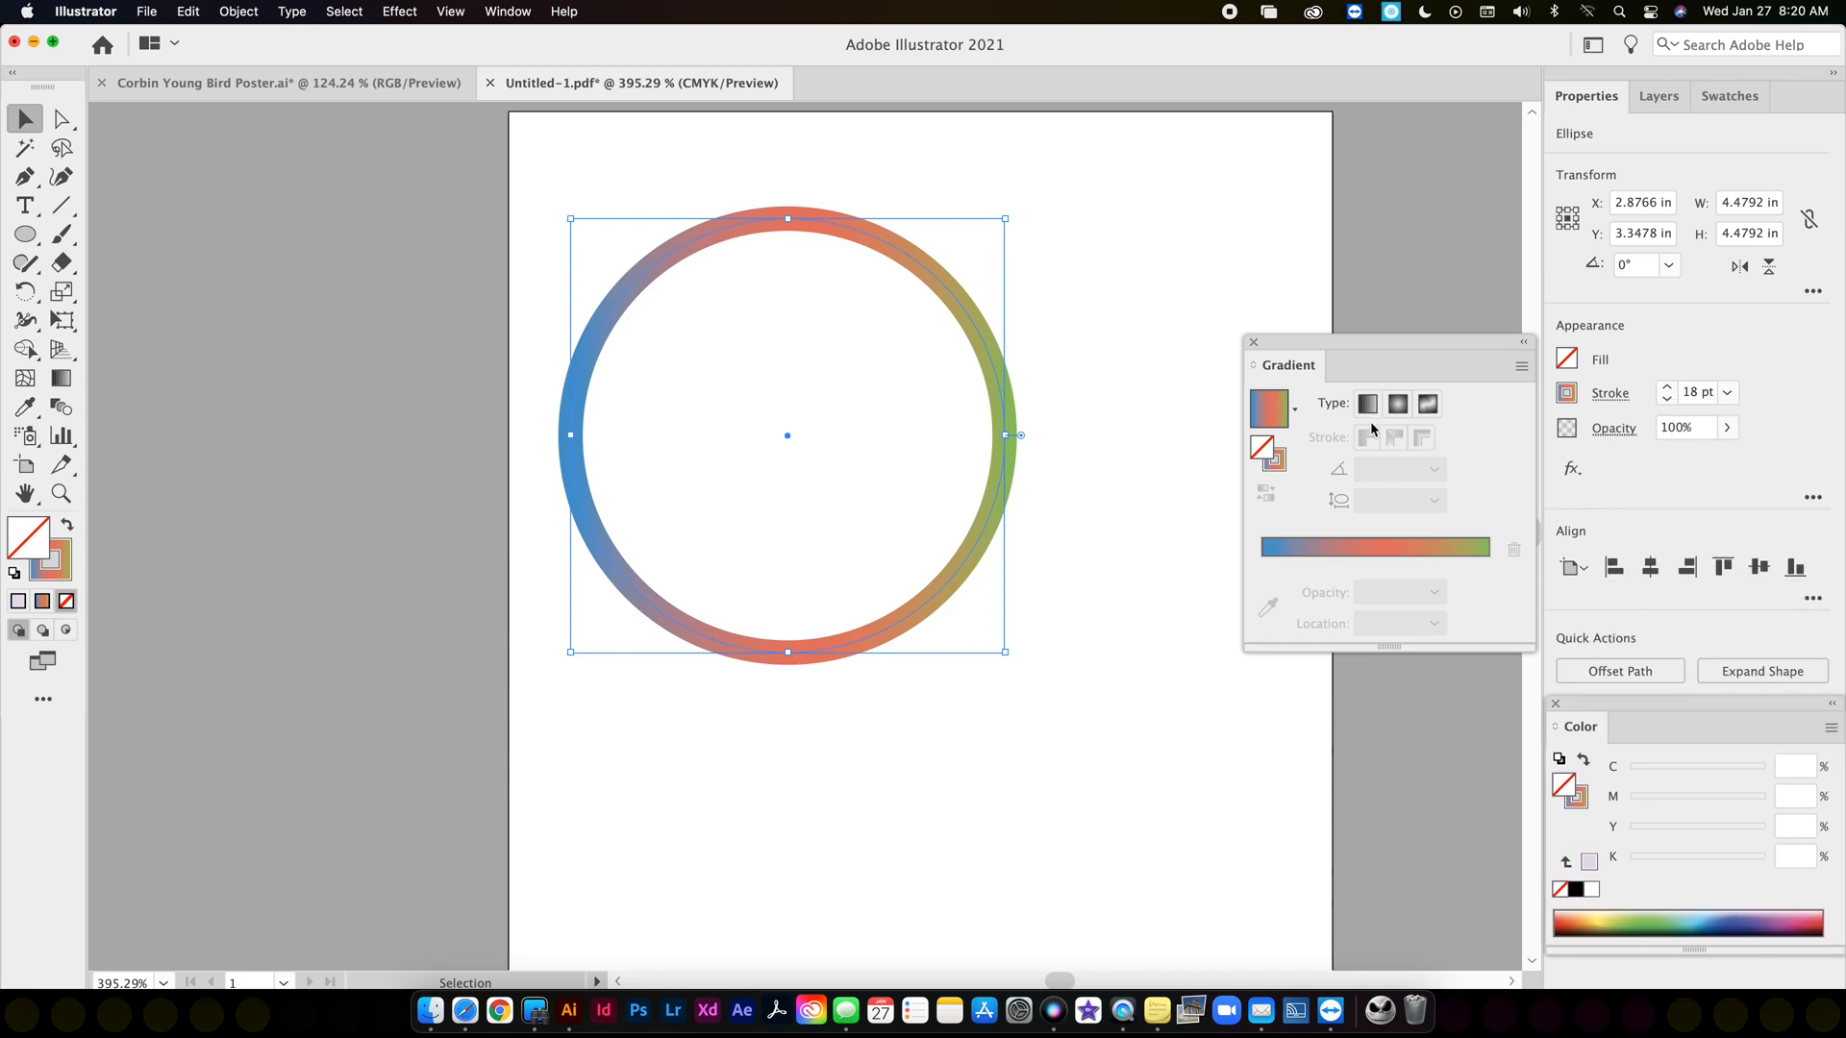
Make the circle's stroke active and apply its gradient first along, then across the stroke.
click(857, 326)
click(954, 291)
click(60, 571)
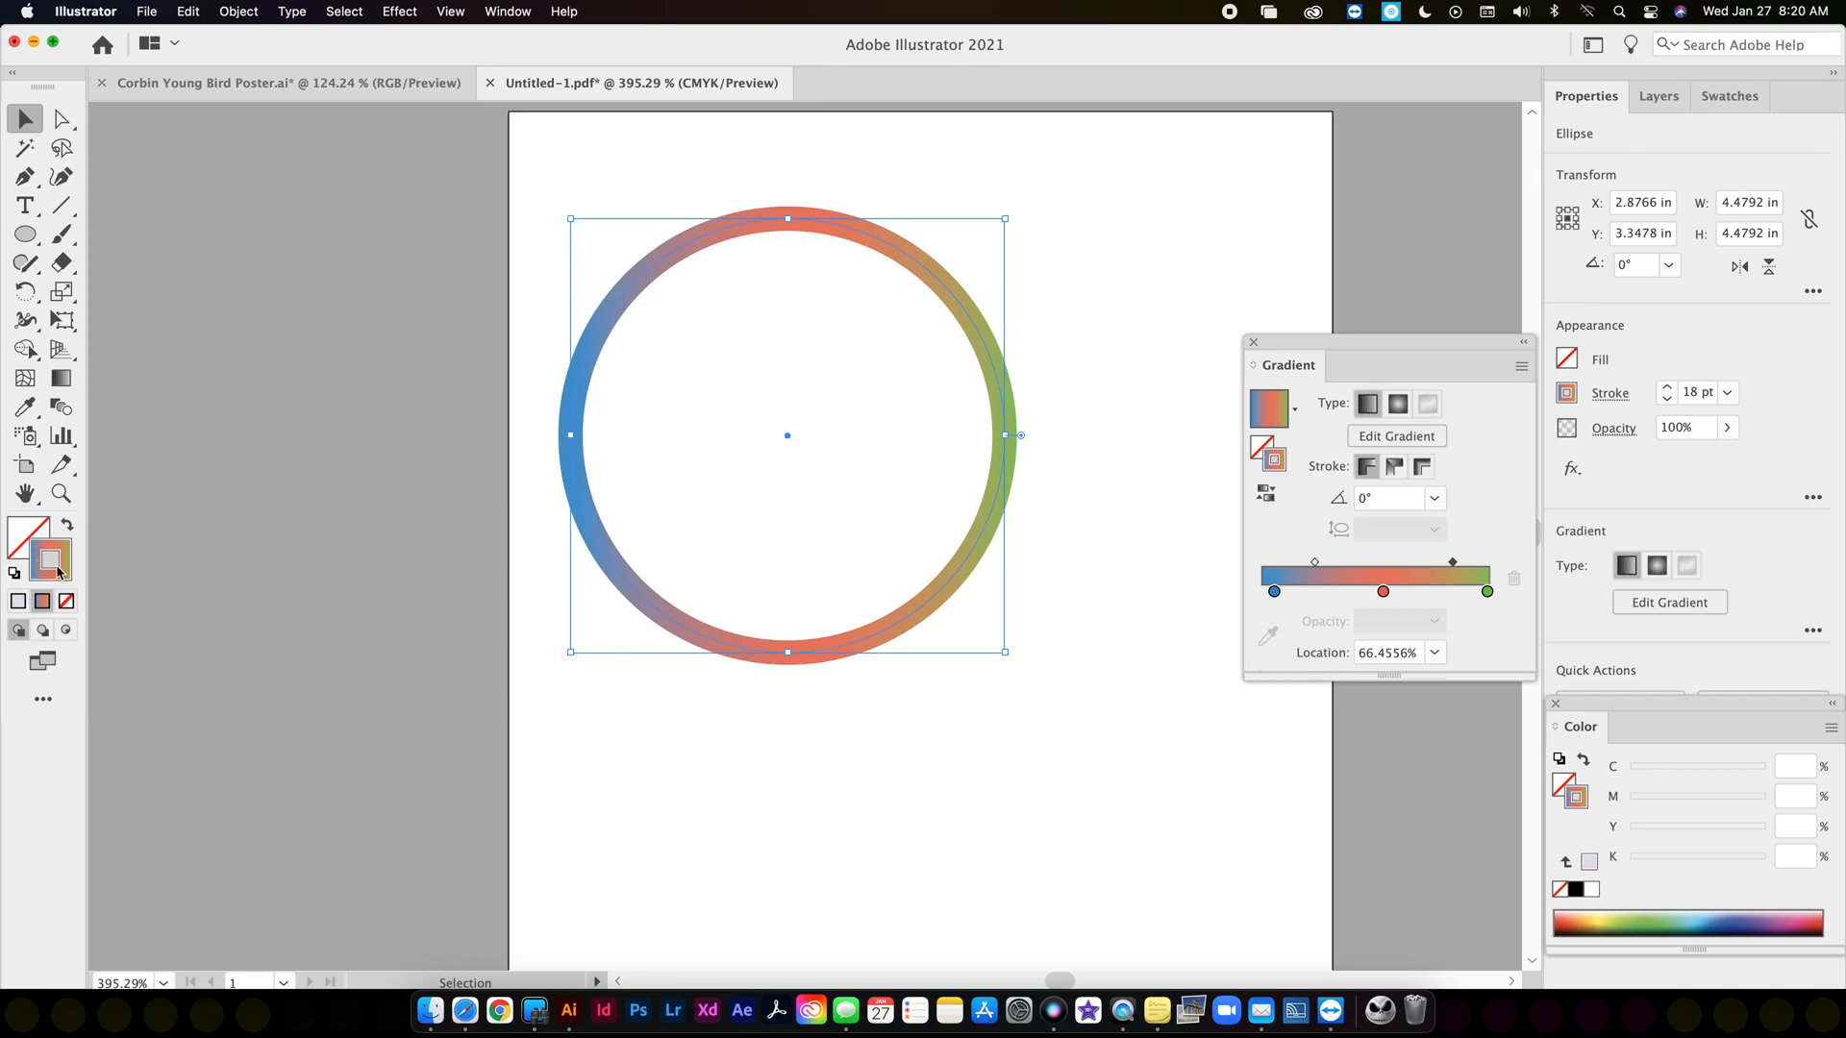
click(1394, 467)
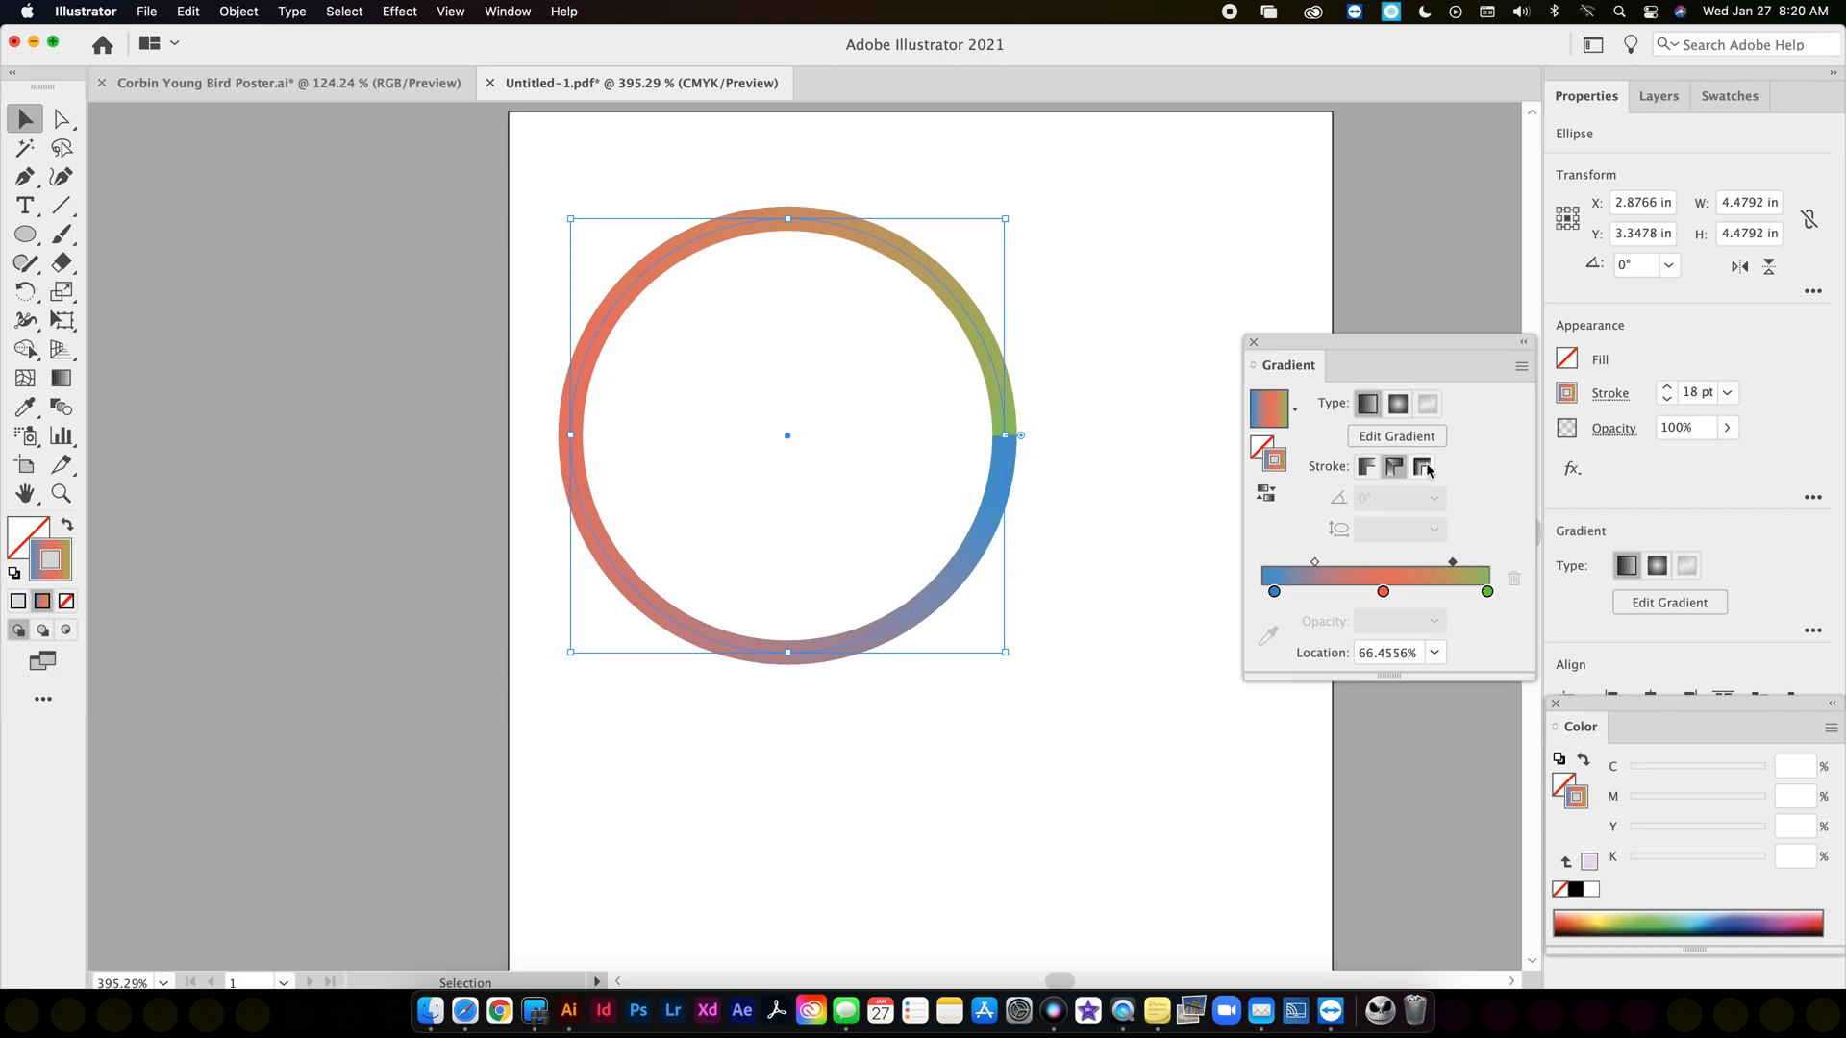
click(1424, 468)
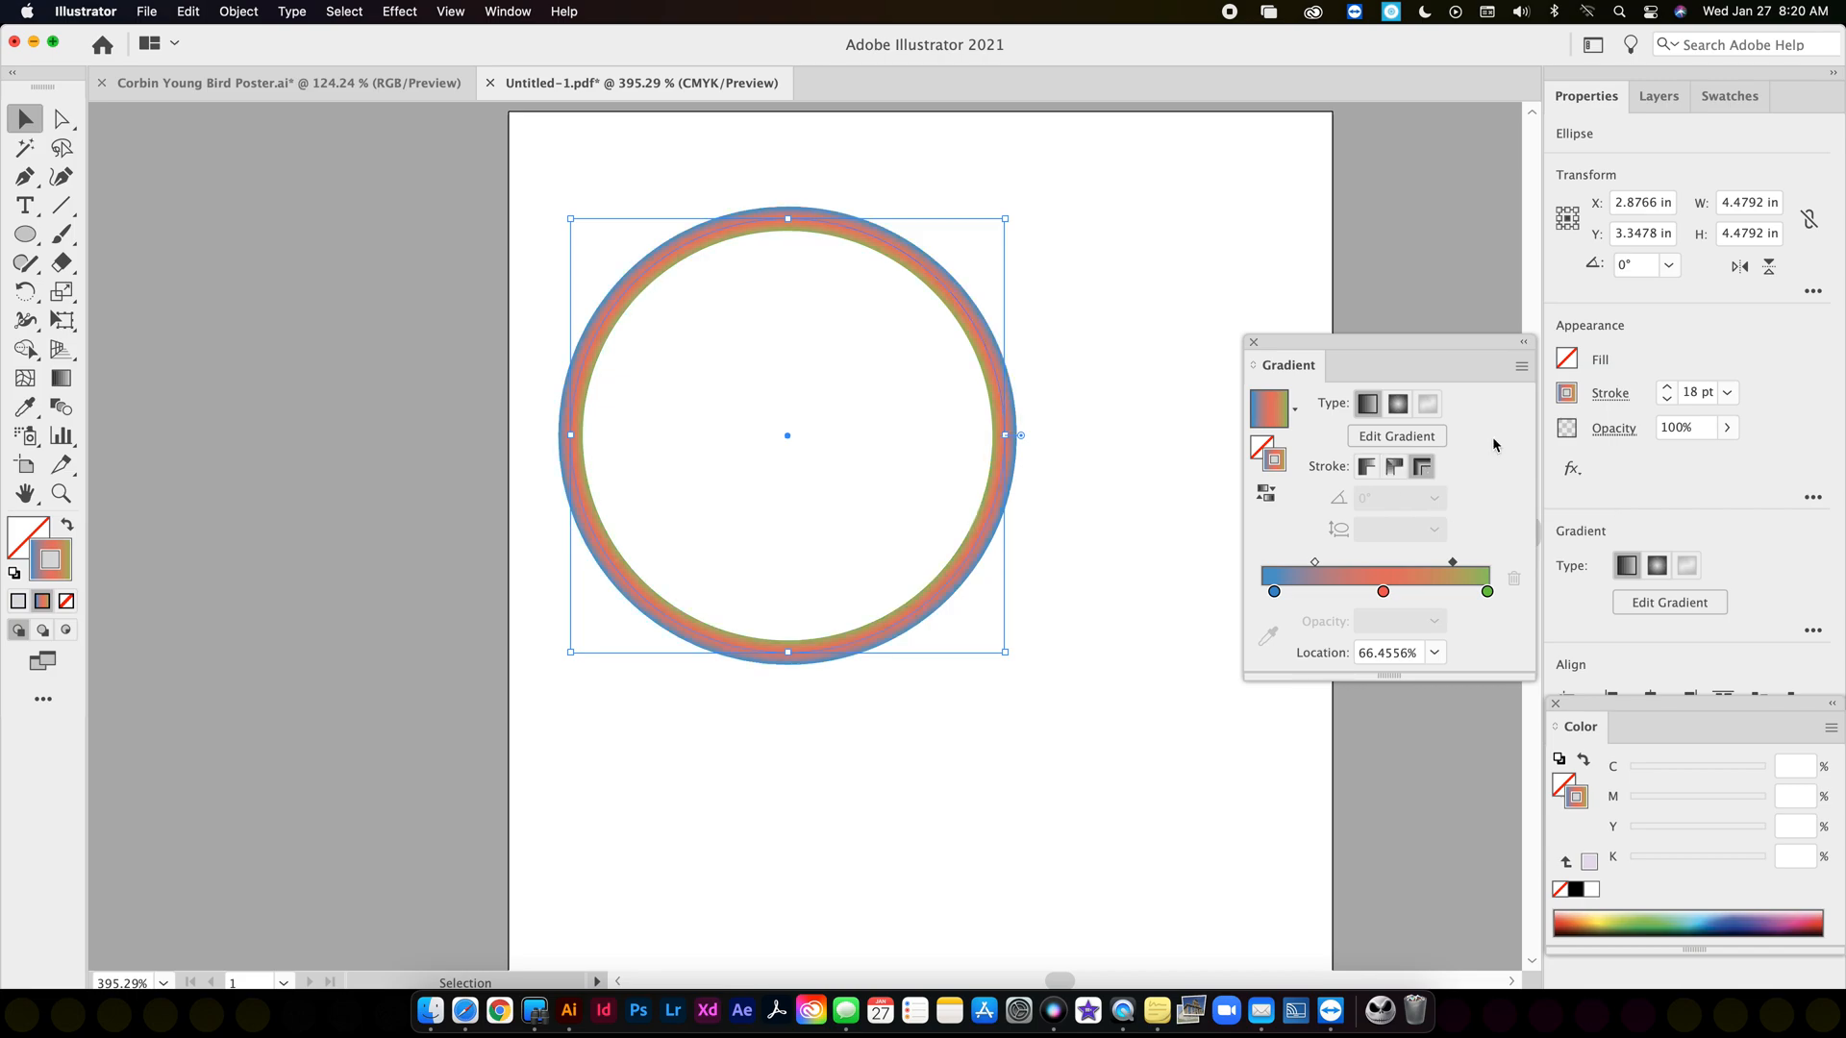
Increase the circle's stroke weight to 43 pt.
click(1666, 387)
click(1666, 387)
click(1666, 387)
click(1666, 386)
click(1666, 386)
click(1667, 387)
click(1666, 388)
click(1666, 388)
click(1667, 388)
click(1666, 388)
click(1666, 388)
click(1666, 388)
click(1667, 388)
click(1666, 387)
click(1667, 388)
click(1666, 387)
click(1667, 387)
click(1666, 388)
click(1666, 387)
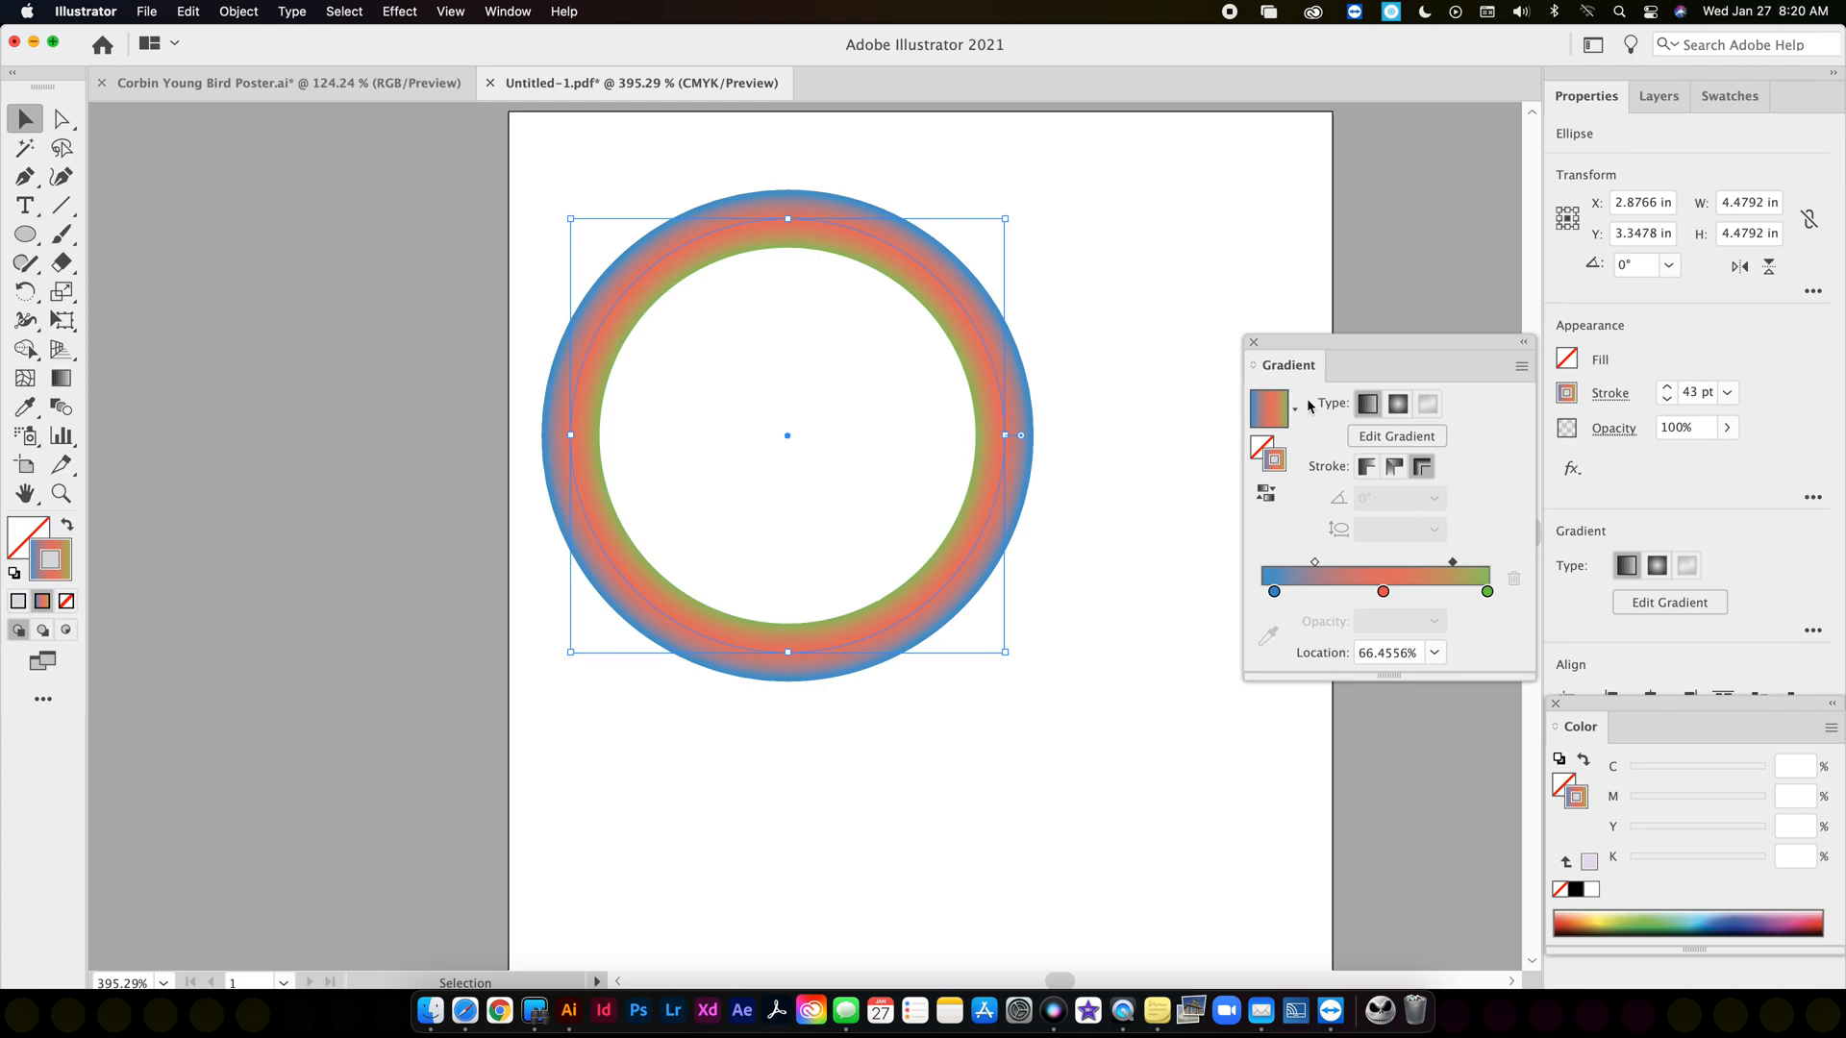
Try the gradient along the stroke, set it to within the stroke, and move the ring about 0.68 in to the right.
click(1400, 465)
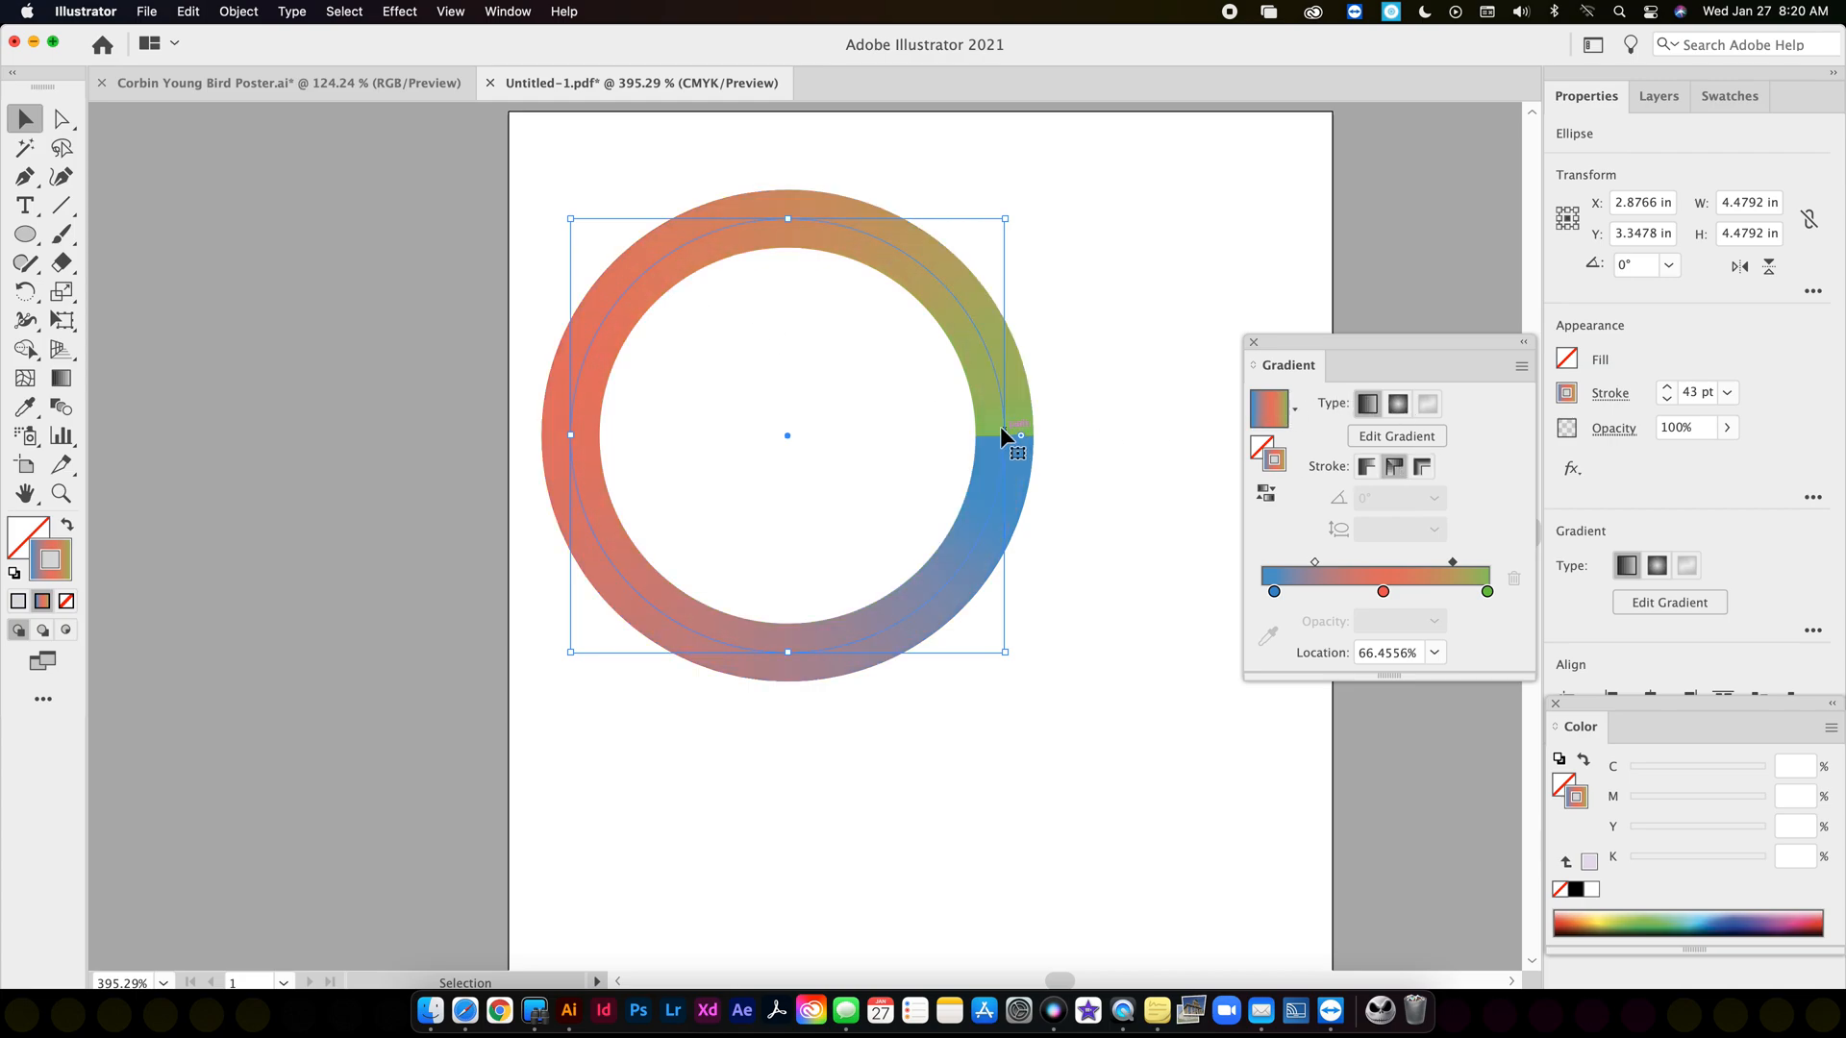
click(1366, 466)
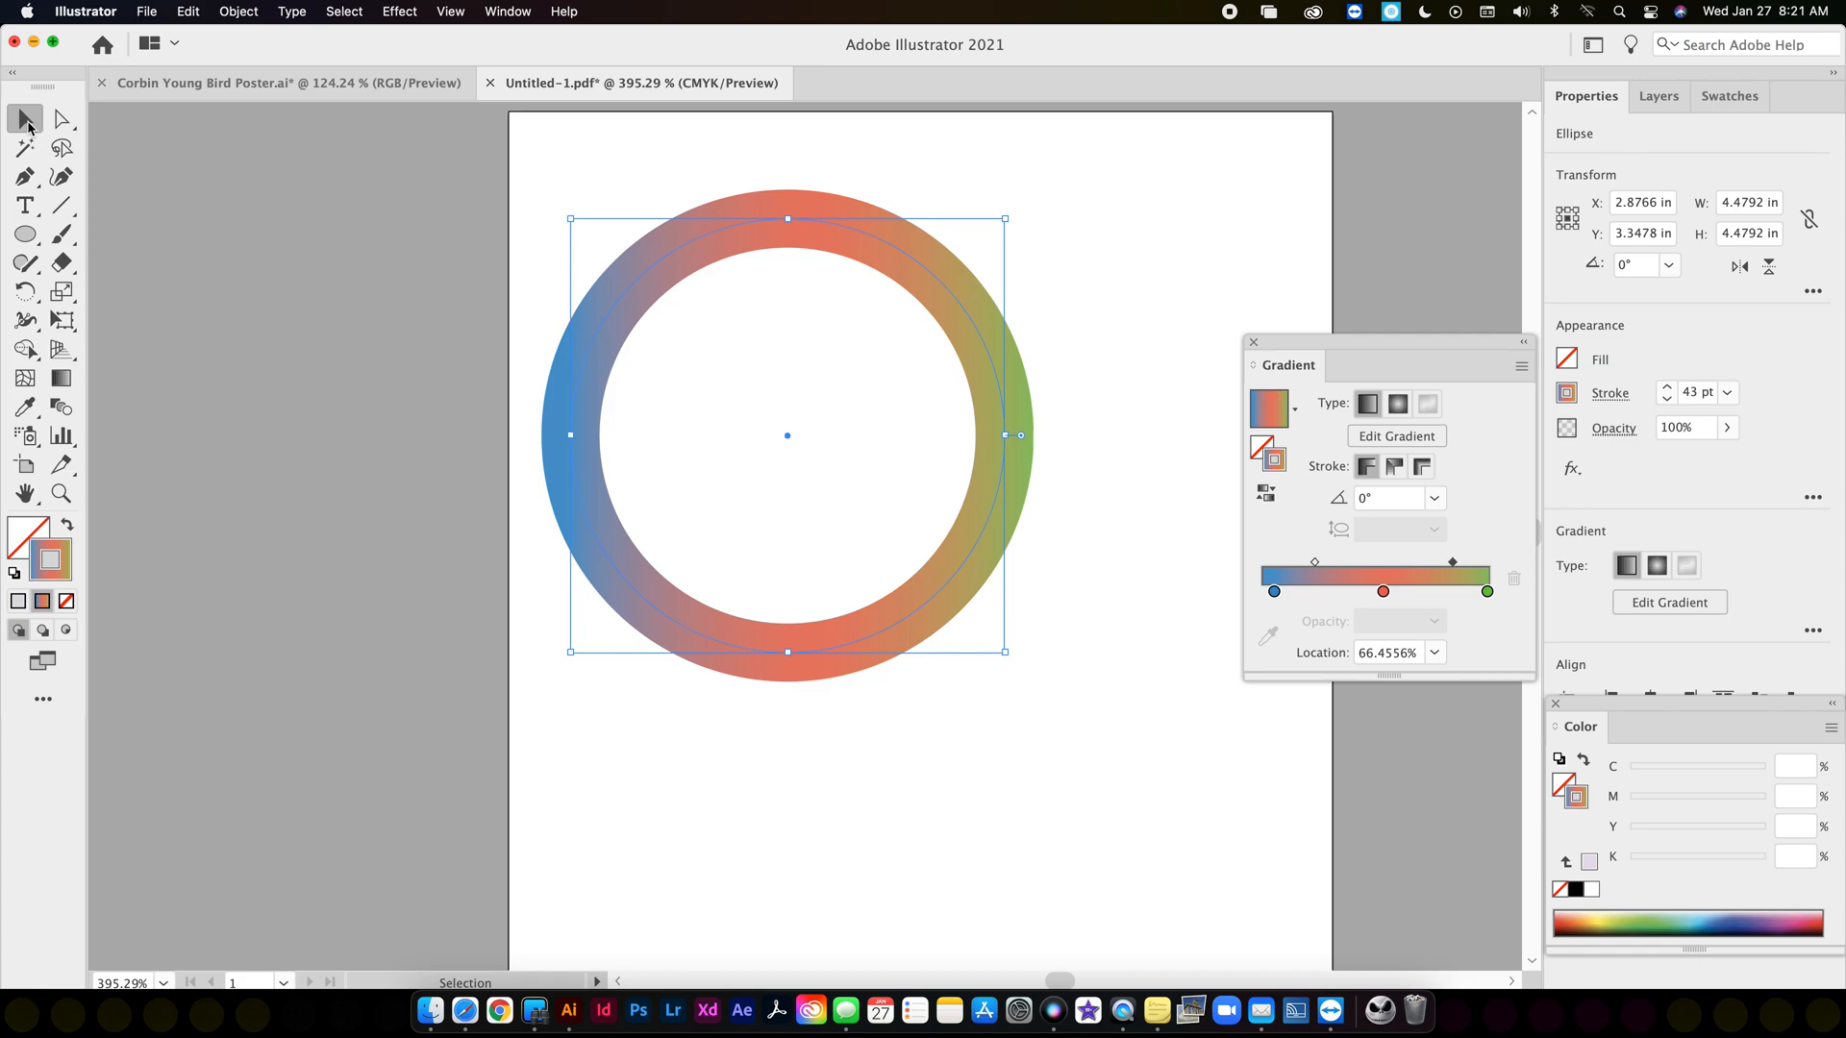
drag(836, 228, 899, 228)
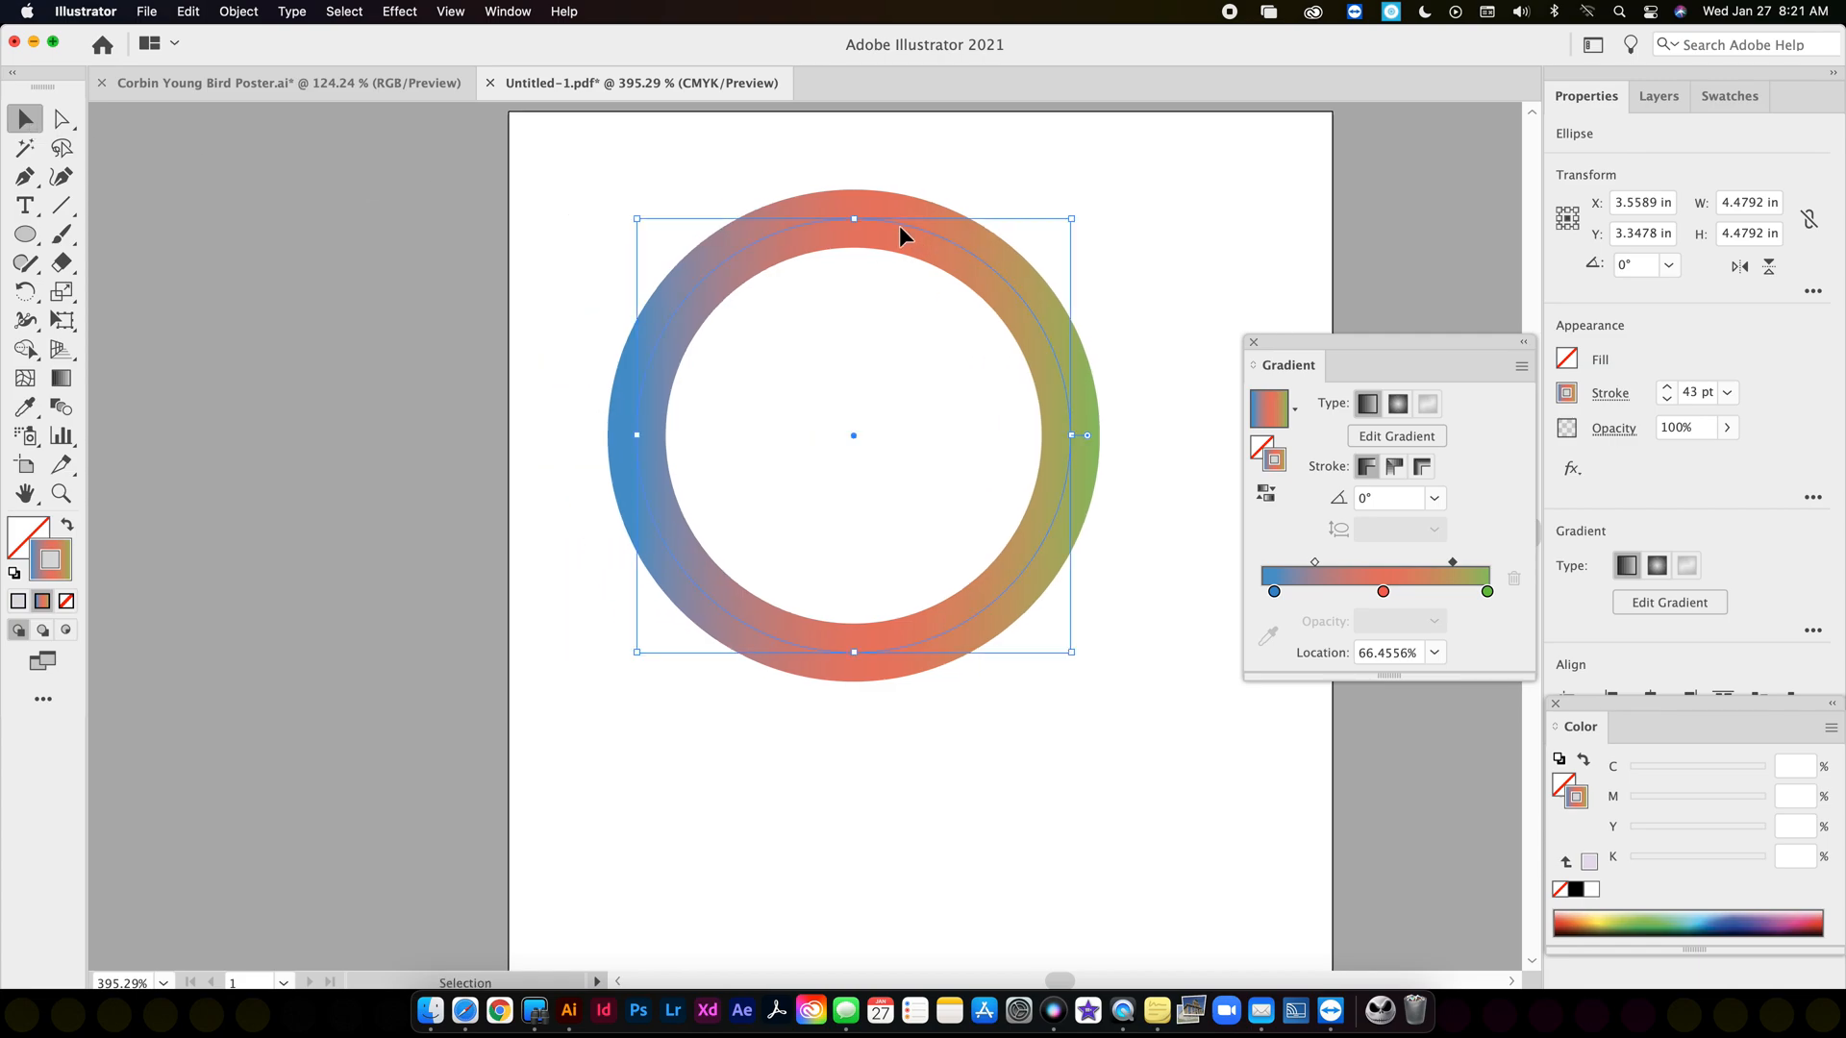